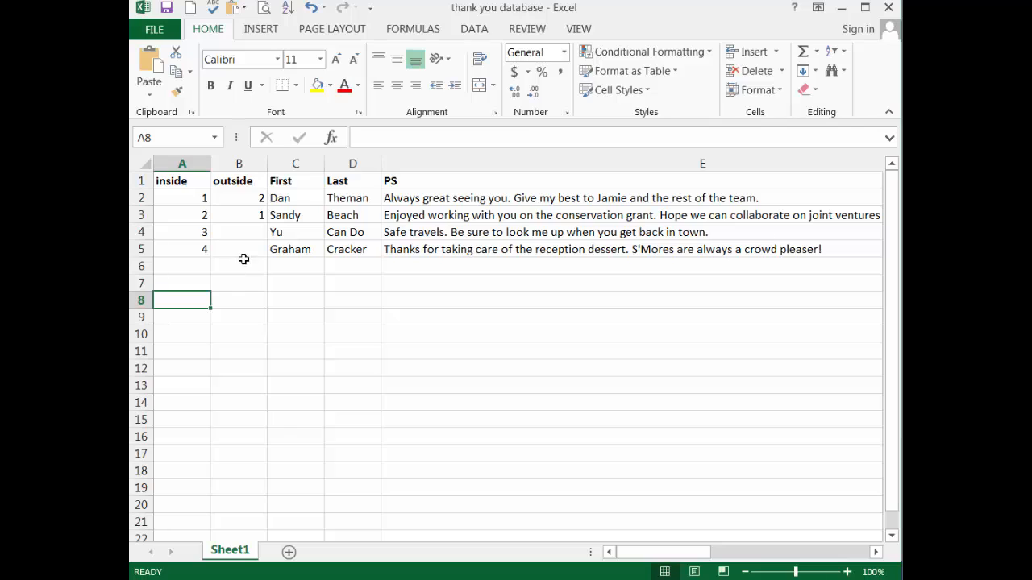
Enter the formula =B2+2 in cell B4 of the outside column
{"action": "left_click", "coordinate": [246, 232]}
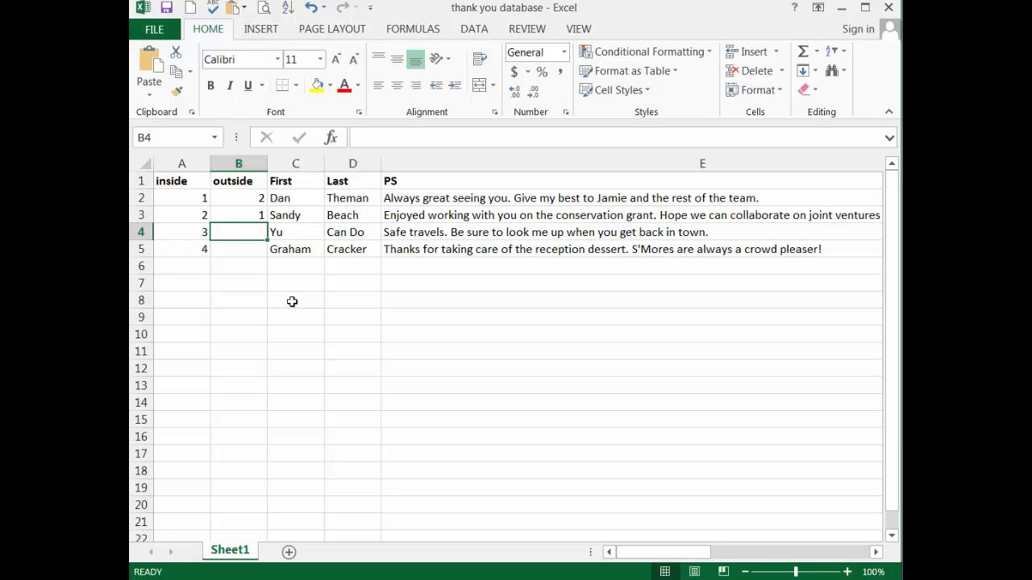
{"action": "type", "text": "="}
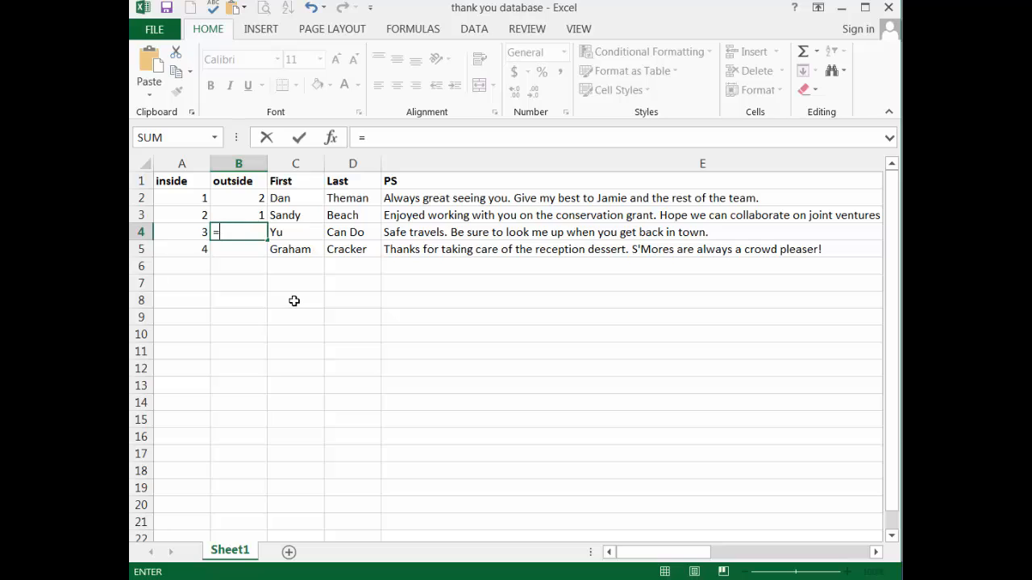
{"action": "left_click", "coordinate": [247, 198]}
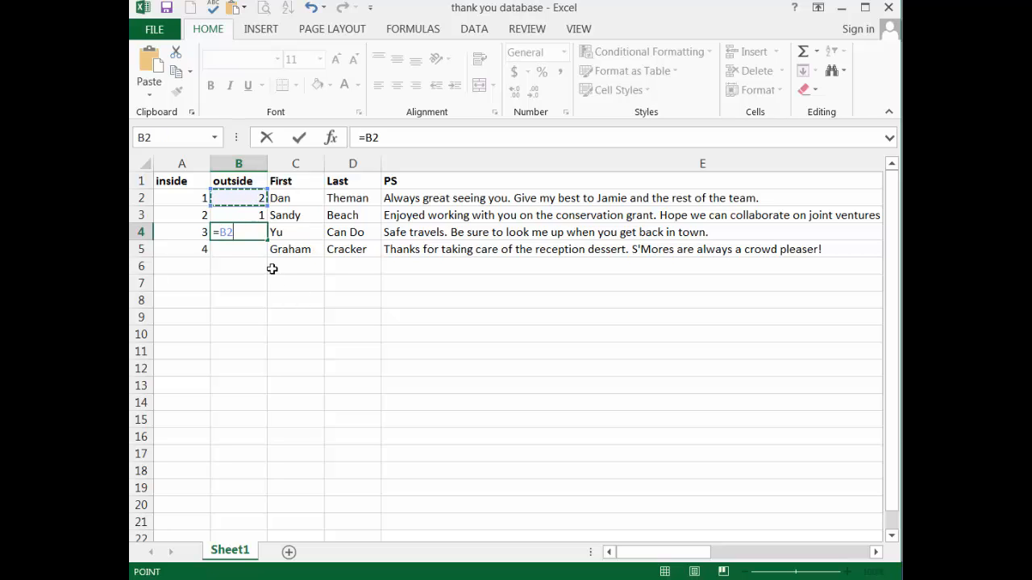
{"action": "type", "text": "+2"}
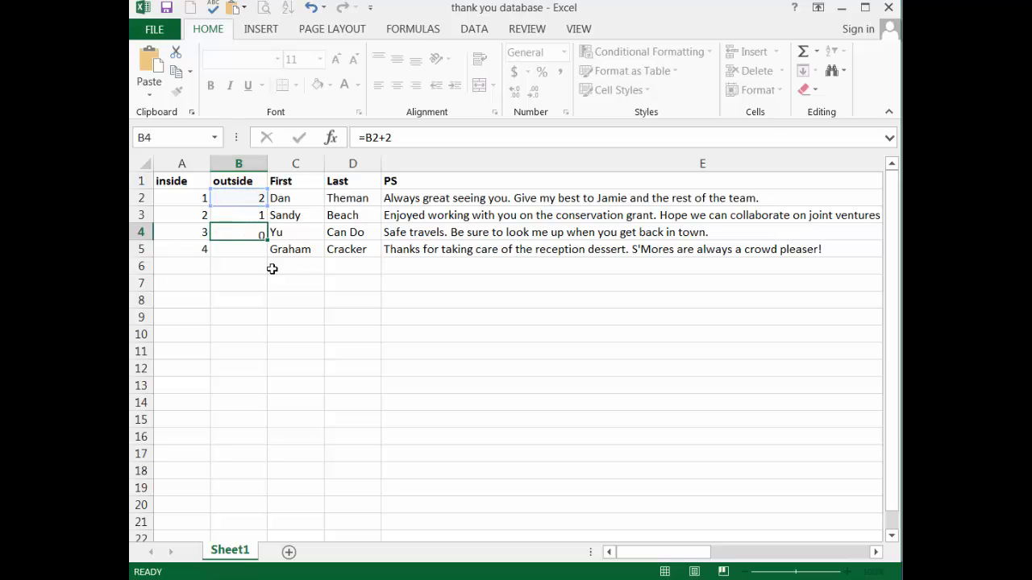
{"action": "key", "text": "Return"}
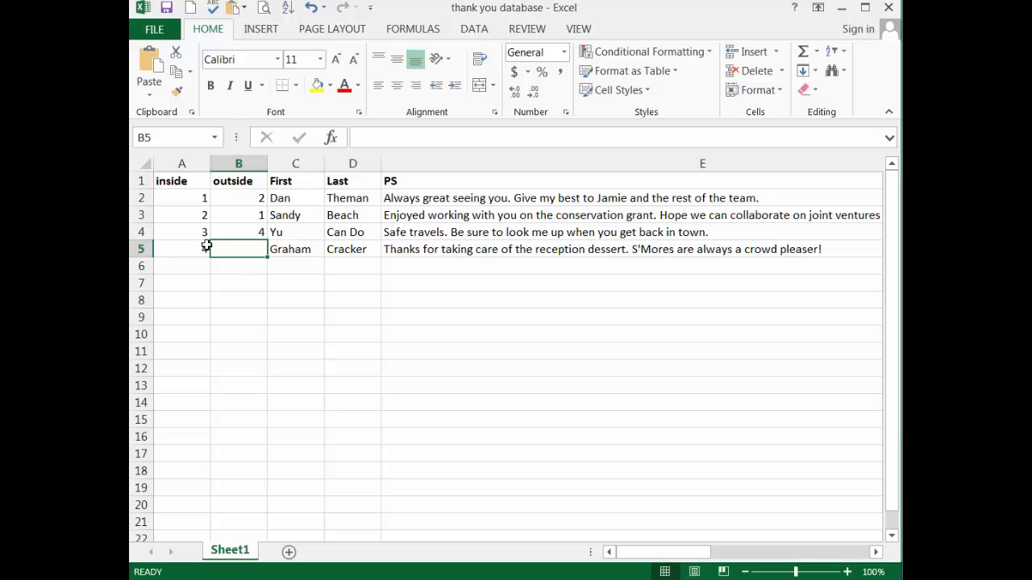
Fill the formula in B4 down the outside column through row 18 and check the copied formulas
{"action": "left_click", "coordinate": [259, 232]}
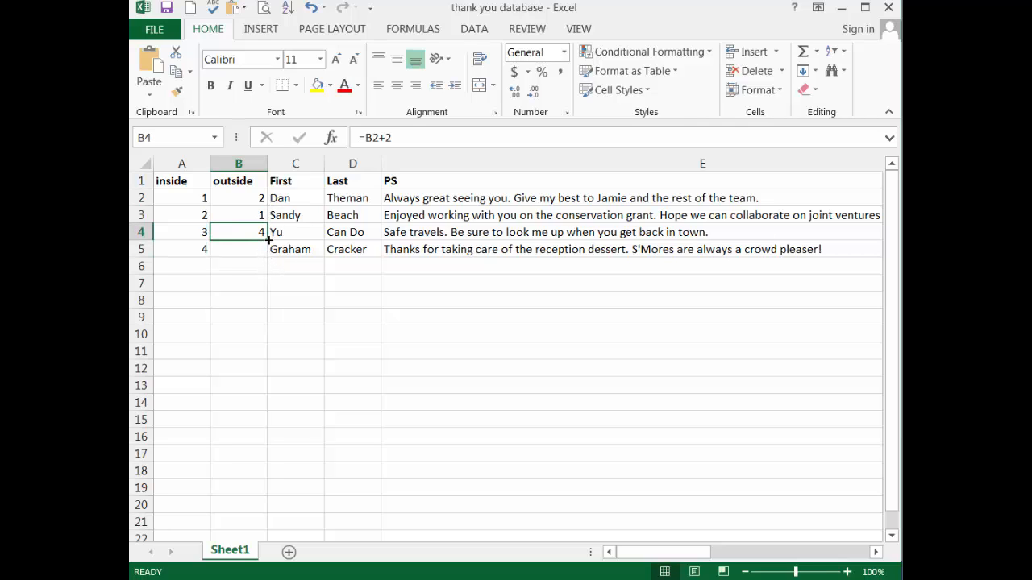
{"action": "left_click_drag", "start_coordinate": [269, 239], "coordinate": [248, 486]}
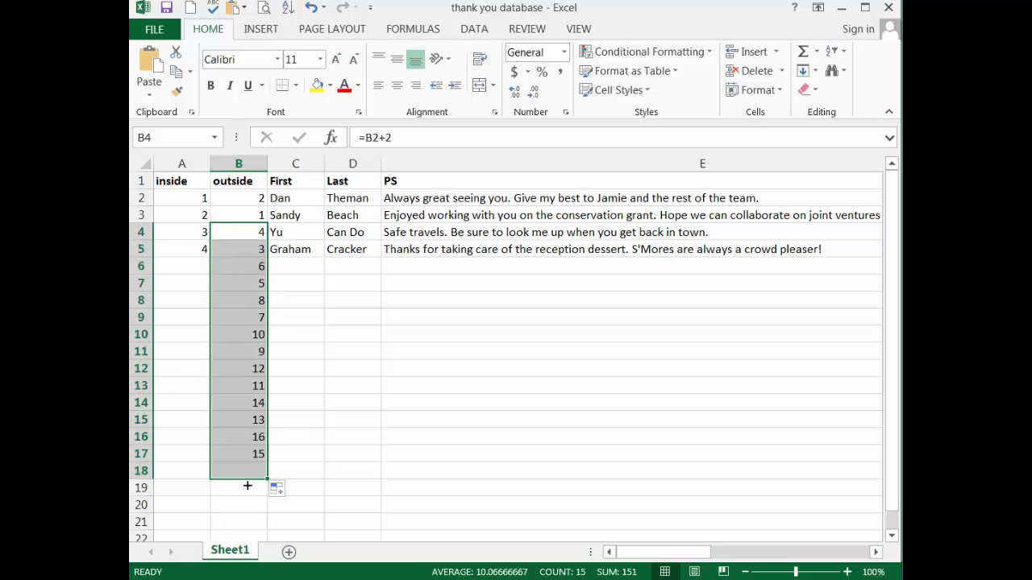
{"action": "left_click", "coordinate": [258, 266]}
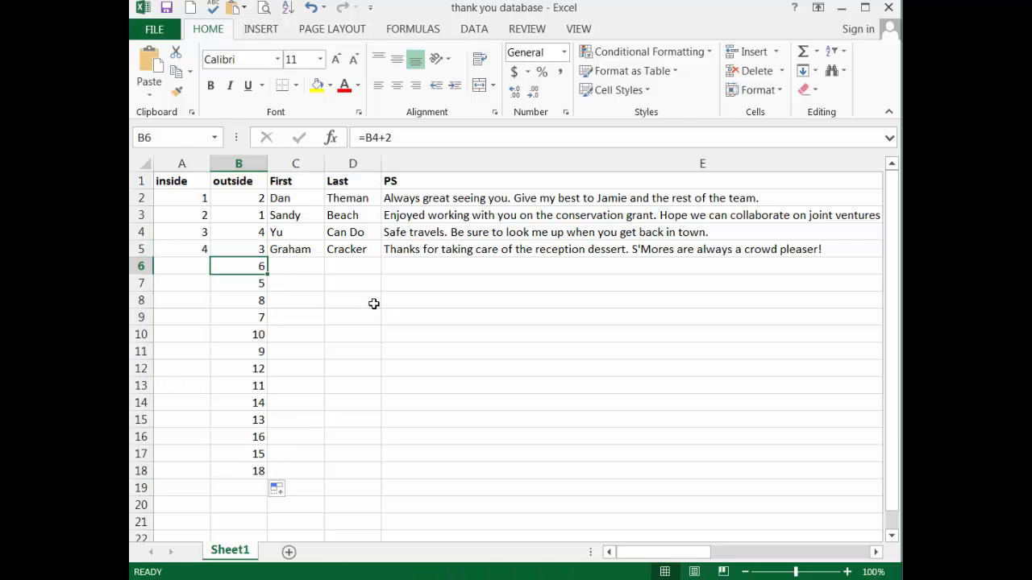
{"action": "key", "text": "Down"}
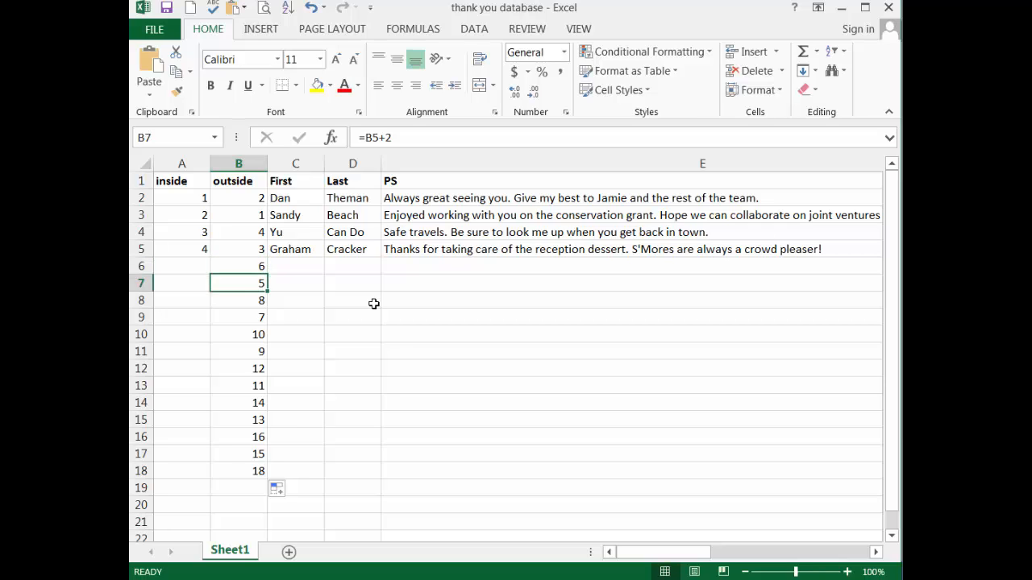
{"action": "key", "text": "Down"}
{"action": "key", "text": "Down"}
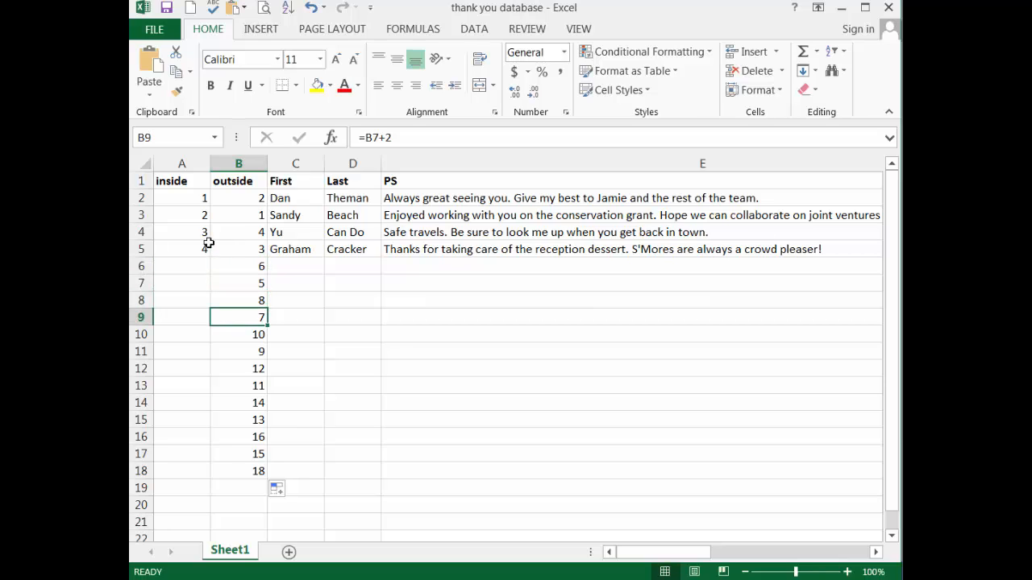
Extend the inside column numbering from A5 down through row 18 as a filled series
{"action": "left_click", "coordinate": [205, 247]}
{"action": "left_click_drag", "start_coordinate": [210, 258], "coordinate": [194, 477]}
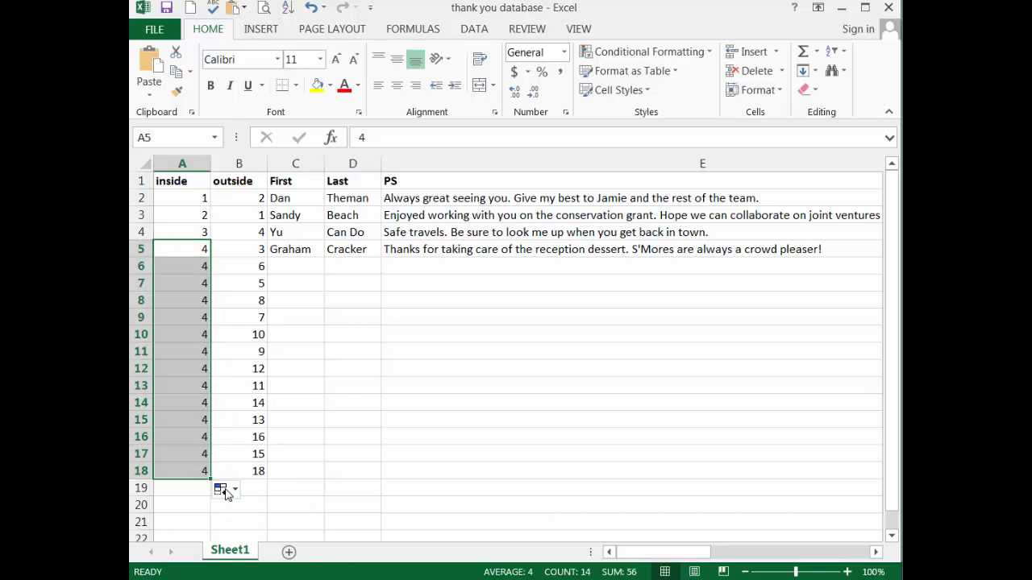
{"action": "left_click", "coordinate": [222, 490]}
{"action": "left_click", "coordinate": [265, 529]}
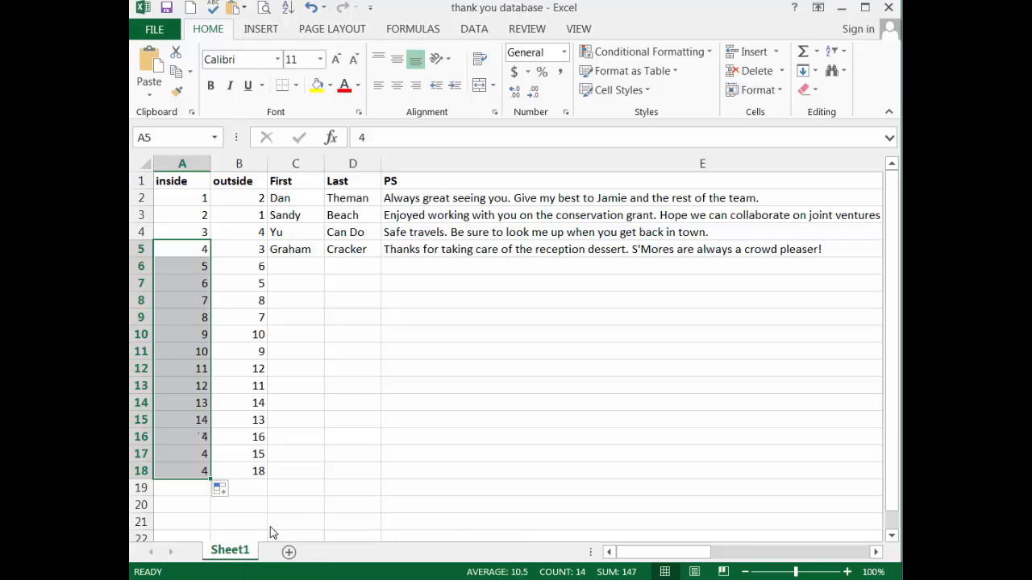
{"action": "left_click", "coordinate": [295, 300]}
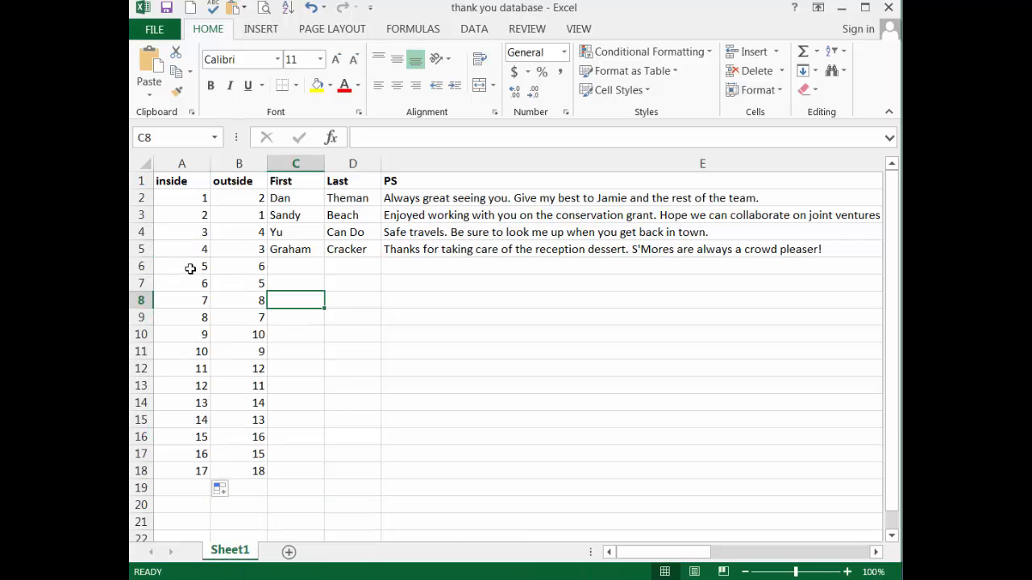
Clear the surplus inside and outside numbers in A6:B20, below the last record
{"action": "left_click_drag", "start_coordinate": [190, 268], "coordinate": [244, 312]}
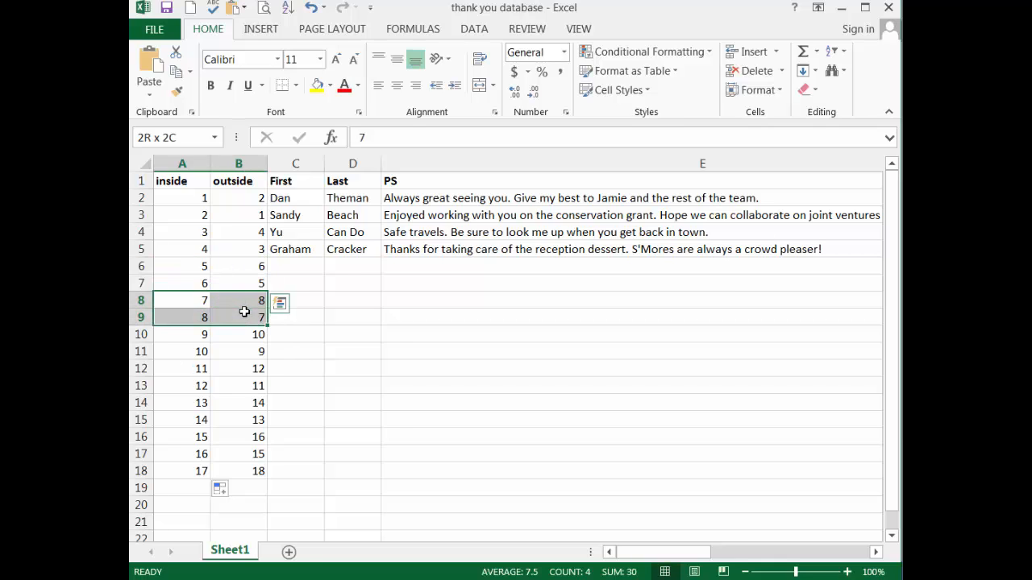
{"action": "left_click", "coordinate": [295, 475]}
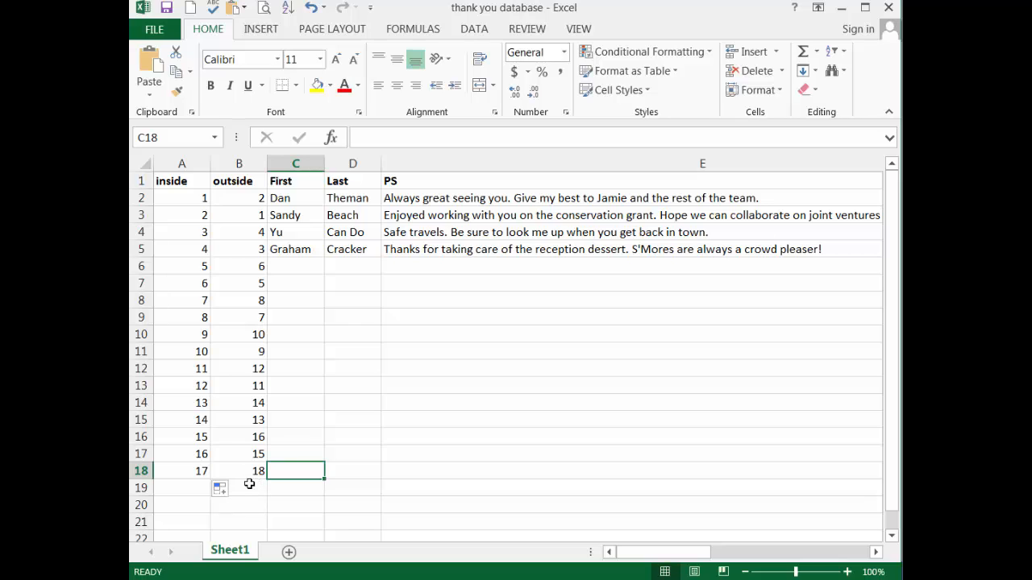
{"action": "left_click_drag", "start_coordinate": [194, 268], "coordinate": [249, 498]}
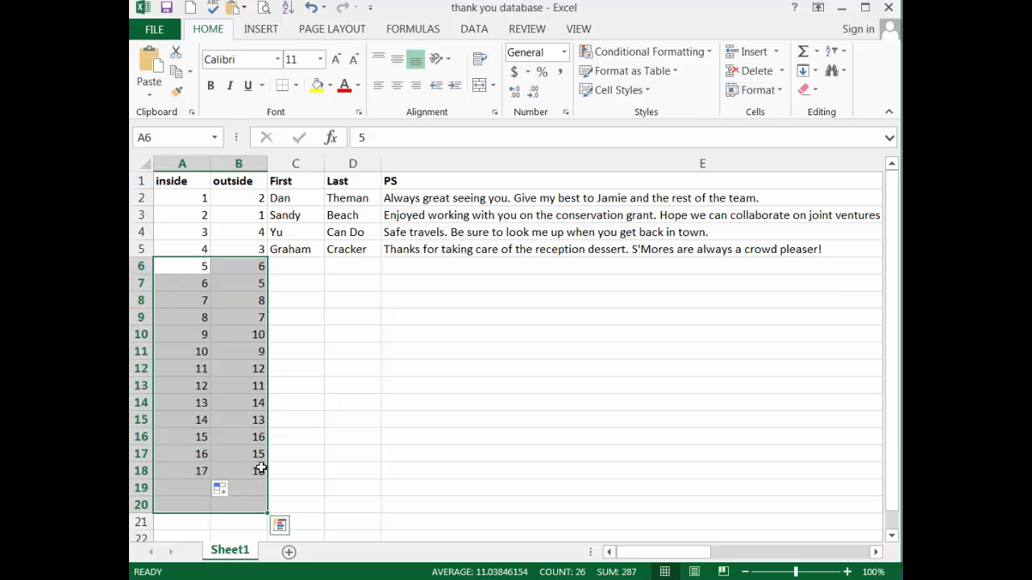
{"action": "key", "text": "Delete"}
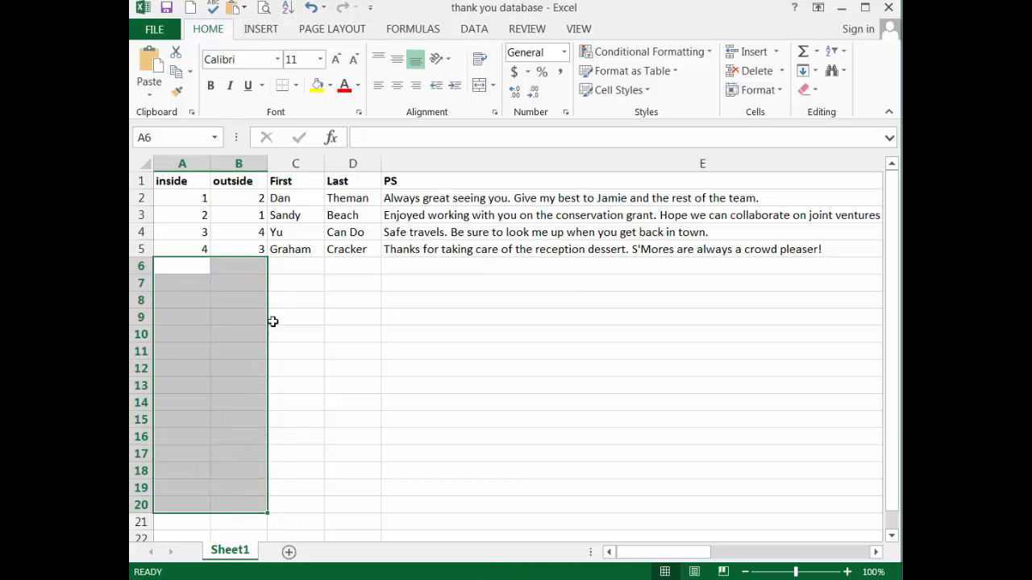
{"action": "left_click", "coordinate": [323, 300]}
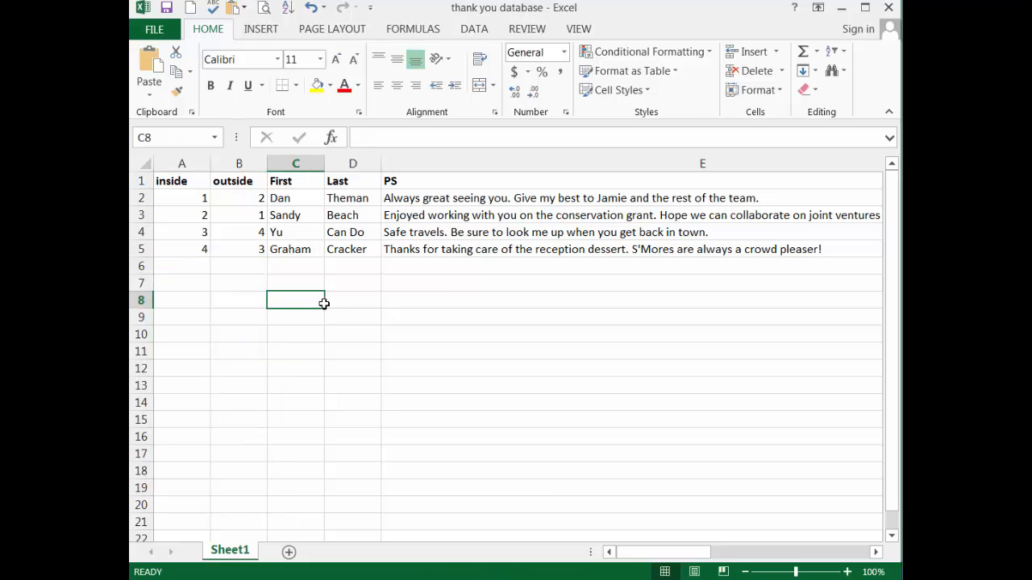
Review the outside column's cells, then copy the column and paste it over itself with Paste Special set to Values
{"action": "left_click", "coordinate": [256, 246]}
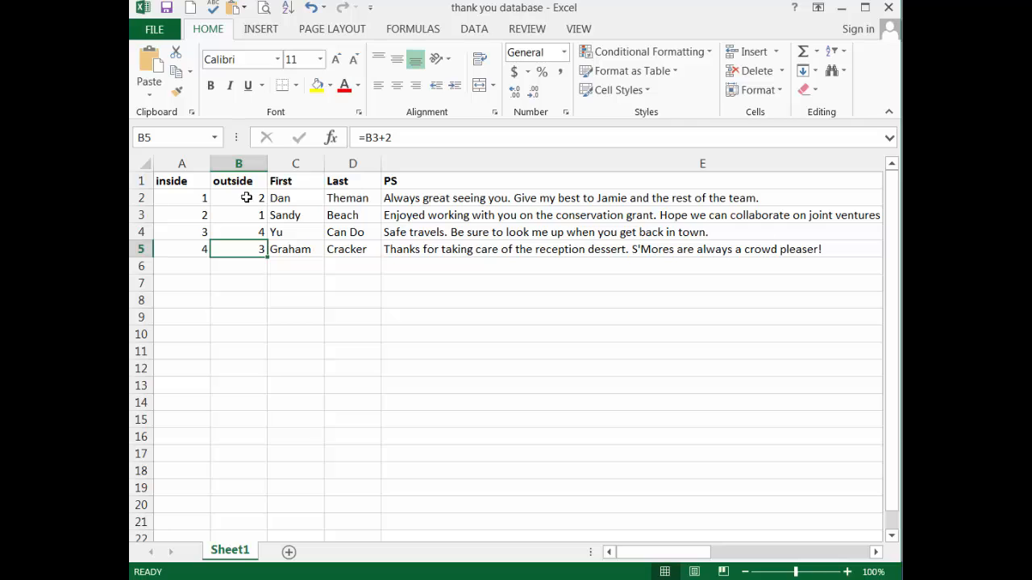
{"action": "key", "text": "Up"}
{"action": "key", "text": "Up"}
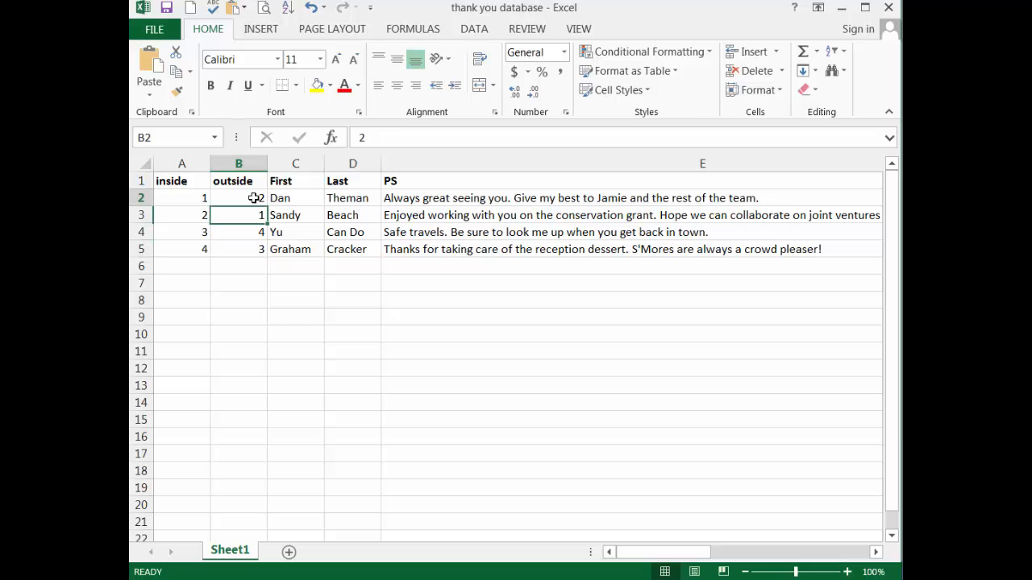
{"action": "key", "text": "Up"}
{"action": "left_click", "coordinate": [241, 164]}
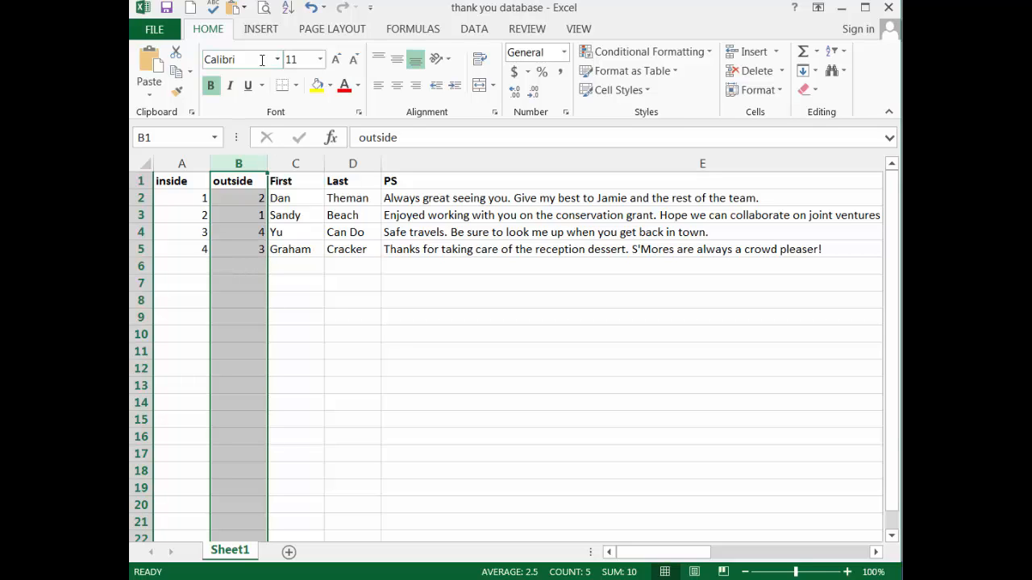
{"action": "left_click", "coordinate": [179, 74]}
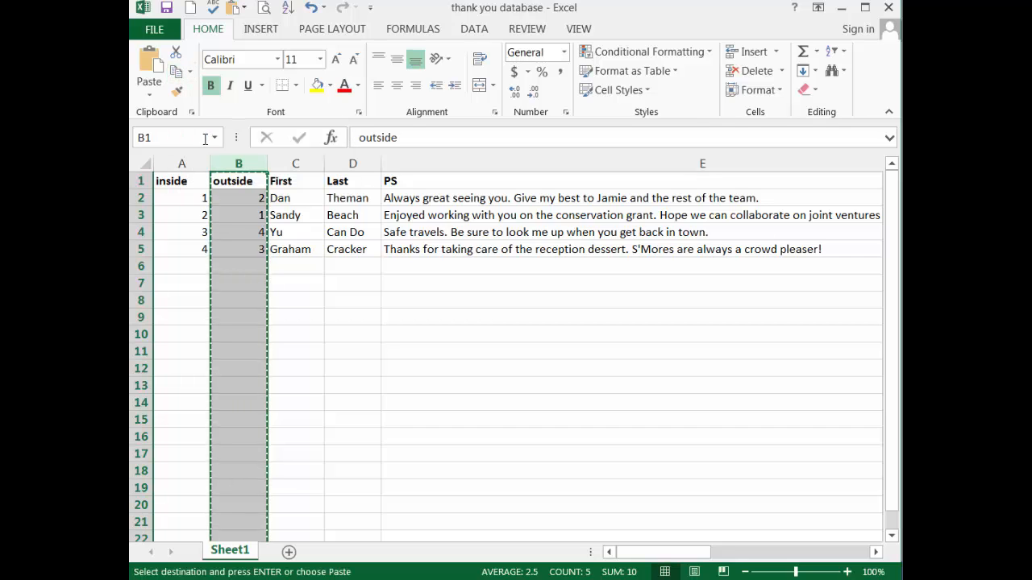
{"action": "left_click", "coordinate": [152, 97]}
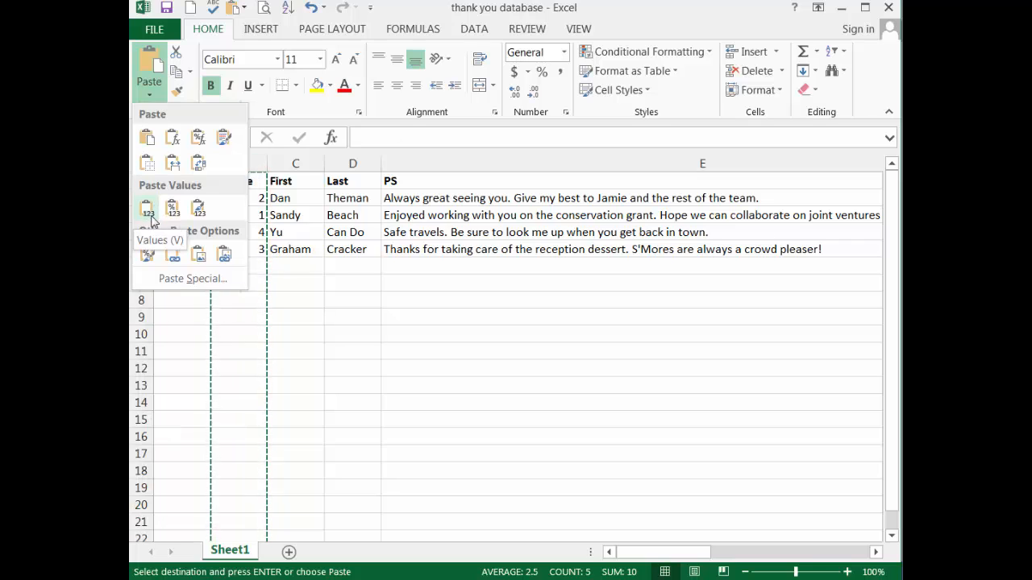
{"action": "left_click", "coordinate": [190, 280]}
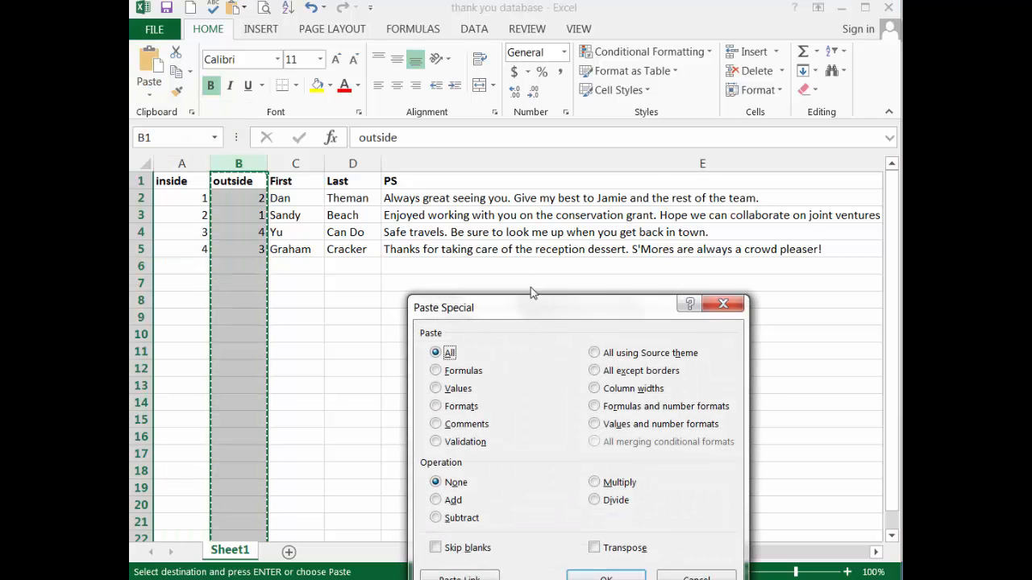
{"action": "left_click_drag", "start_coordinate": [531, 293], "coordinate": [390, 130]}
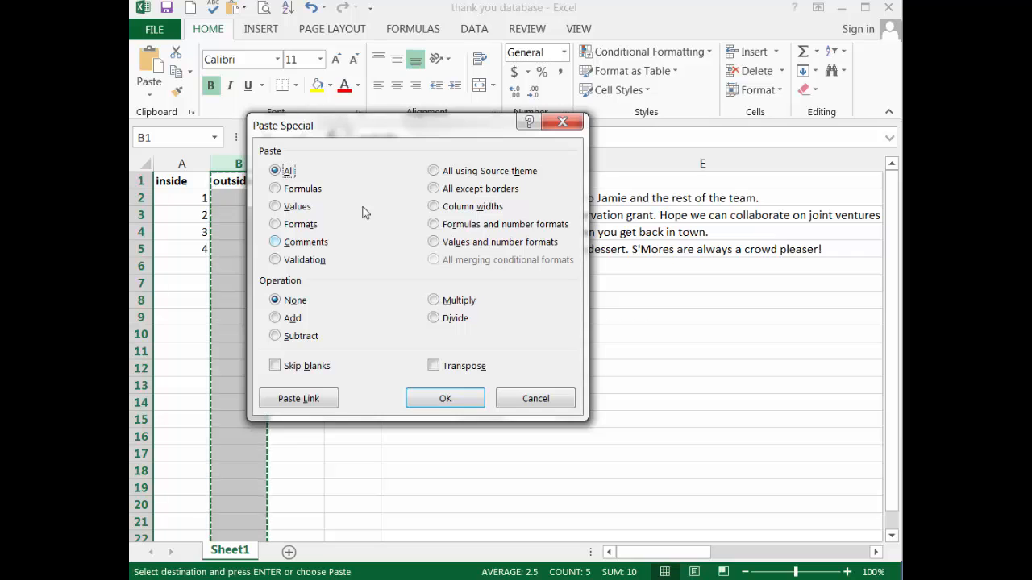
{"action": "left_click", "coordinate": [278, 214]}
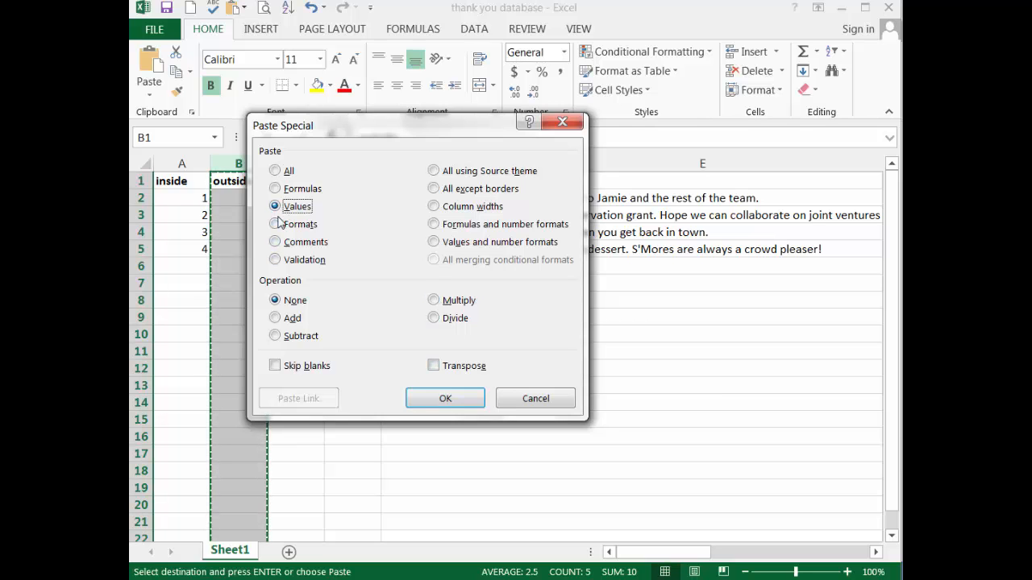
{"action": "key", "text": "Return"}
Check the contents of B5 and B4 in the outside column and cancel the active copy selection
{"action": "left_click", "coordinate": [295, 300]}
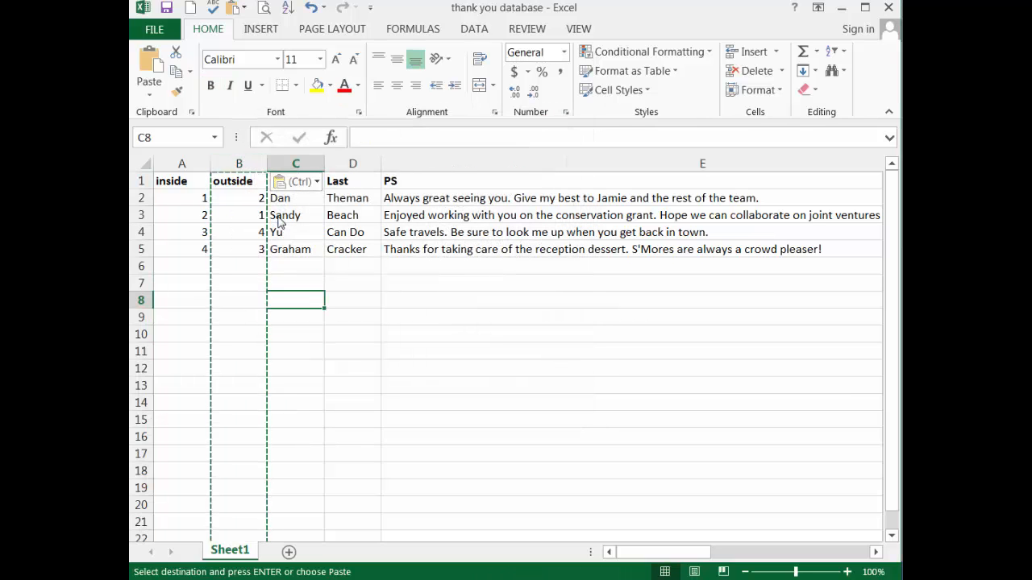
{"action": "left_click", "coordinate": [238, 249]}
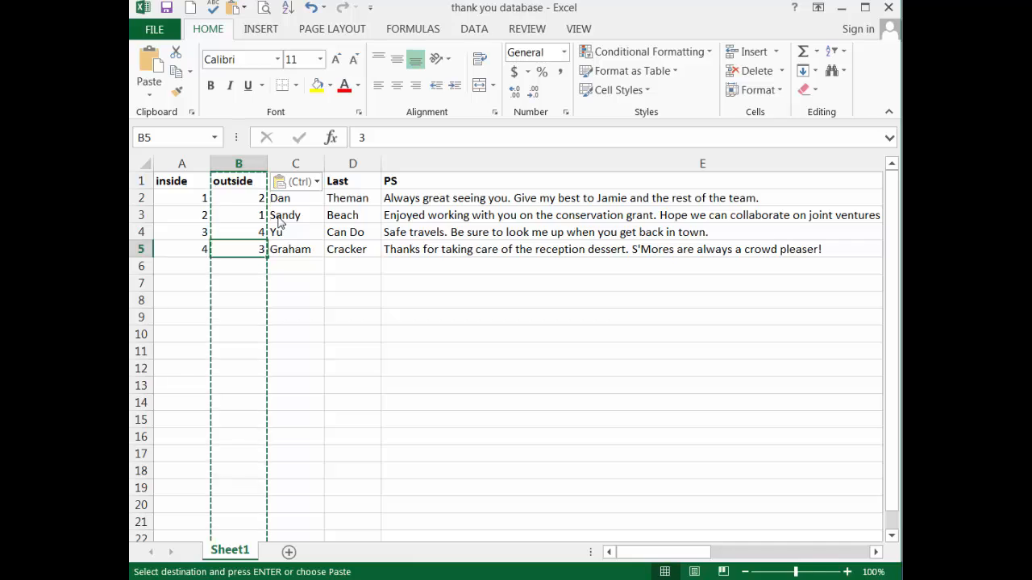
{"action": "key", "text": "Up"}
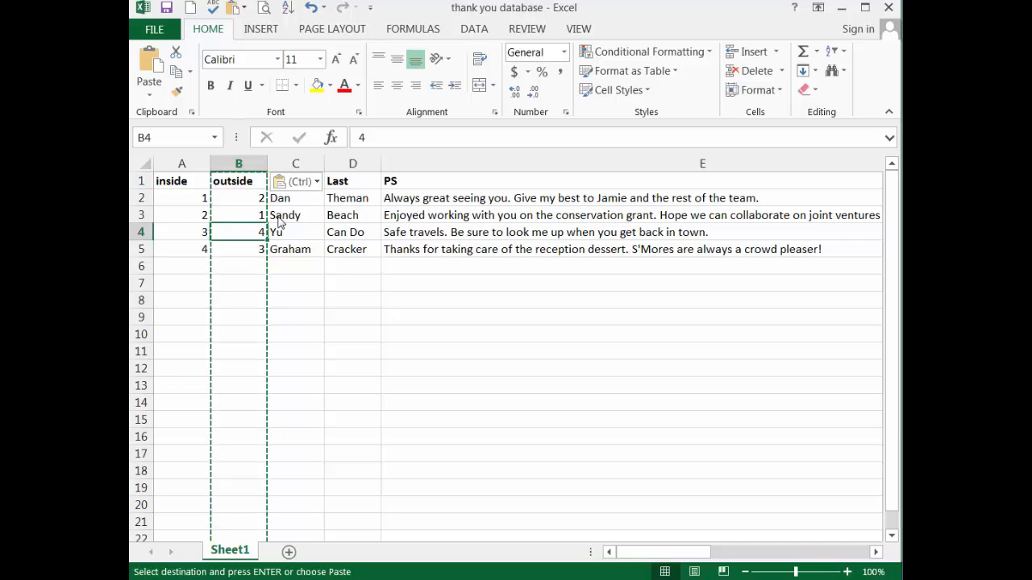
{"action": "key", "text": "Escape"}
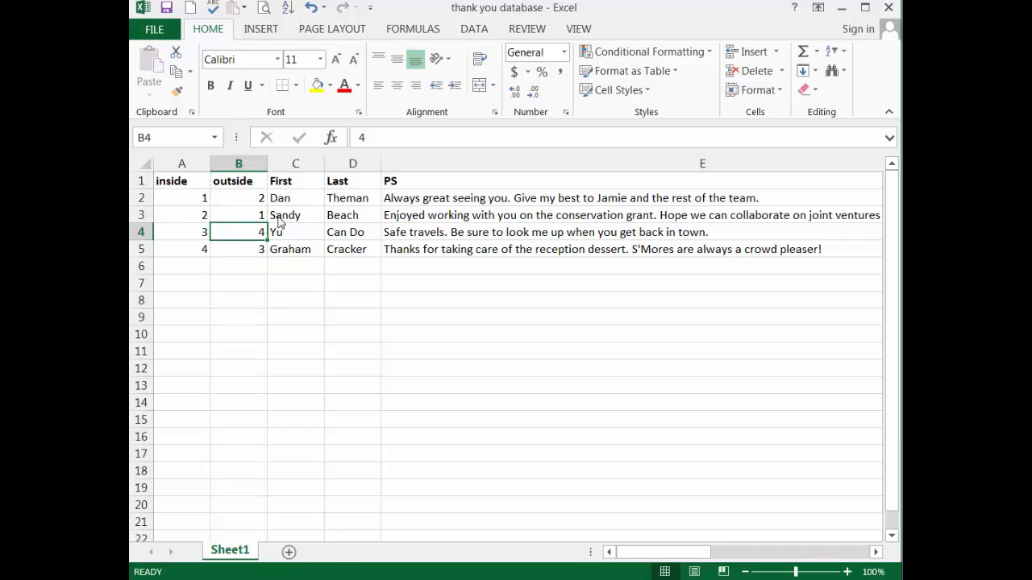
{"action": "key", "text": "Down"}
{"action": "key", "text": "Down"}
{"action": "key", "text": "Down"}
{"action": "key", "text": "Down"}
{"action": "key", "text": "Down"}
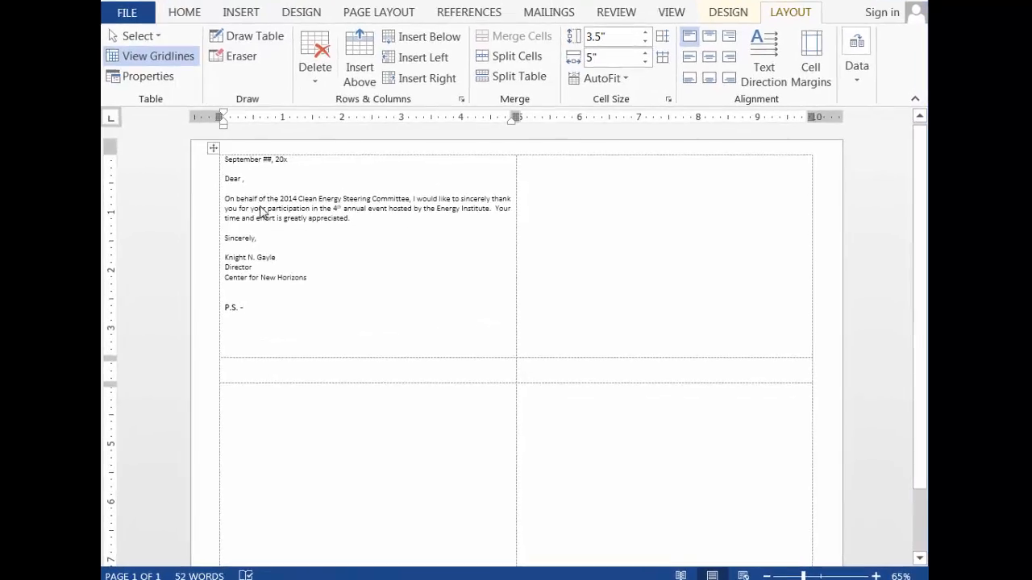
In the Word thank-you letter table, insert a new column to the left of the empty second column
{"action": "key", "text": "shift+Up"}
{"action": "key", "text": "shift+Up"}
{"action": "key", "text": "shift+Up"}
{"action": "key", "text": "shift+Up"}
{"action": "key", "text": "shift+Up"}
{"action": "key", "text": "shift+Up"}
{"action": "key", "text": "shift+Up"}
{"action": "key", "text": "shift+Up"}
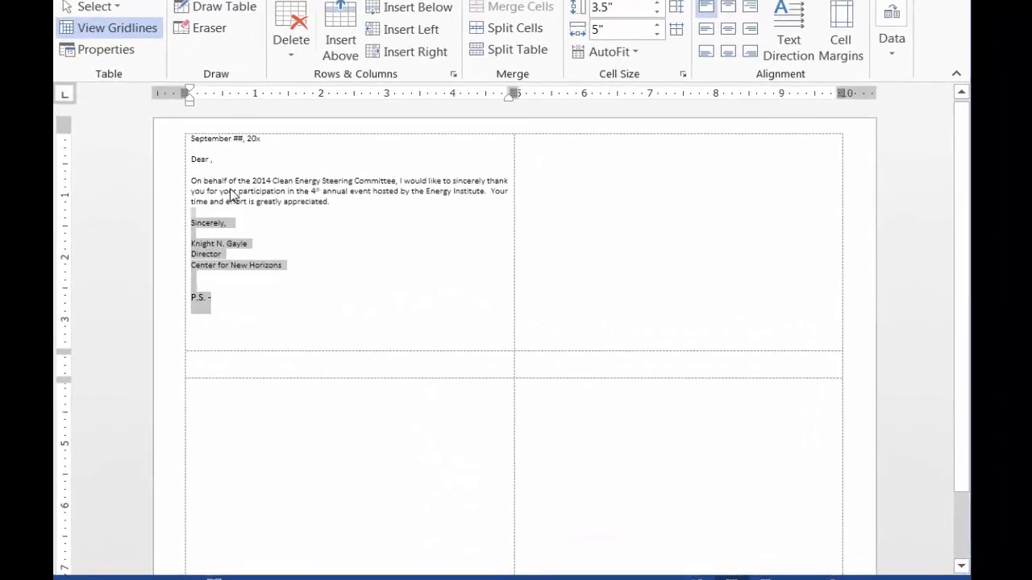
{"action": "key", "text": "shift+Up"}
{"action": "key", "text": "shift+Up"}
{"action": "key", "text": "shift+Up"}
{"action": "key", "text": "shift+Up"}
{"action": "key", "text": "shift+Up"}
{"action": "key", "text": "shift+Up"}
{"action": "key", "text": "shift+Up"}
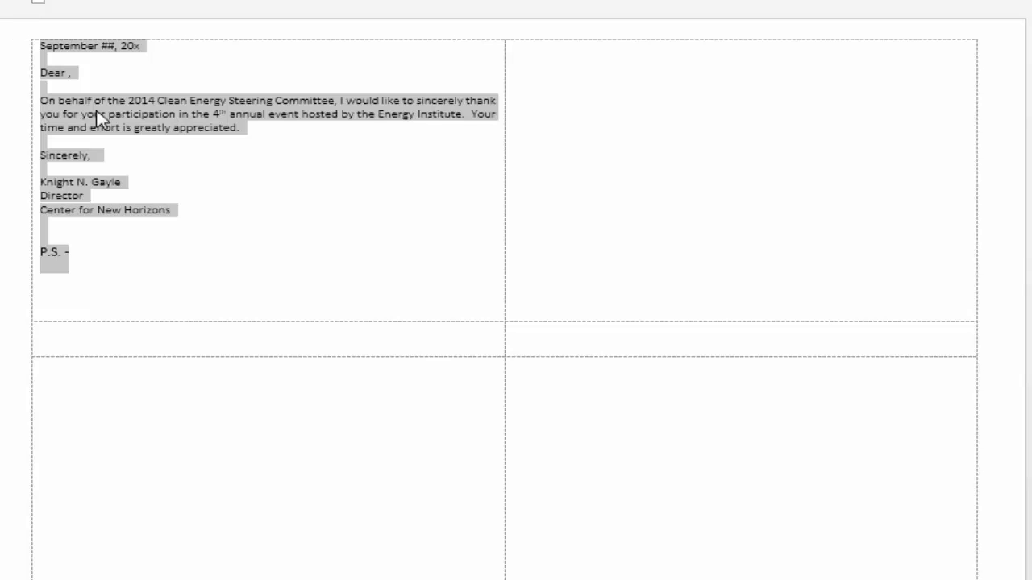
{"action": "key", "text": "Tab"}
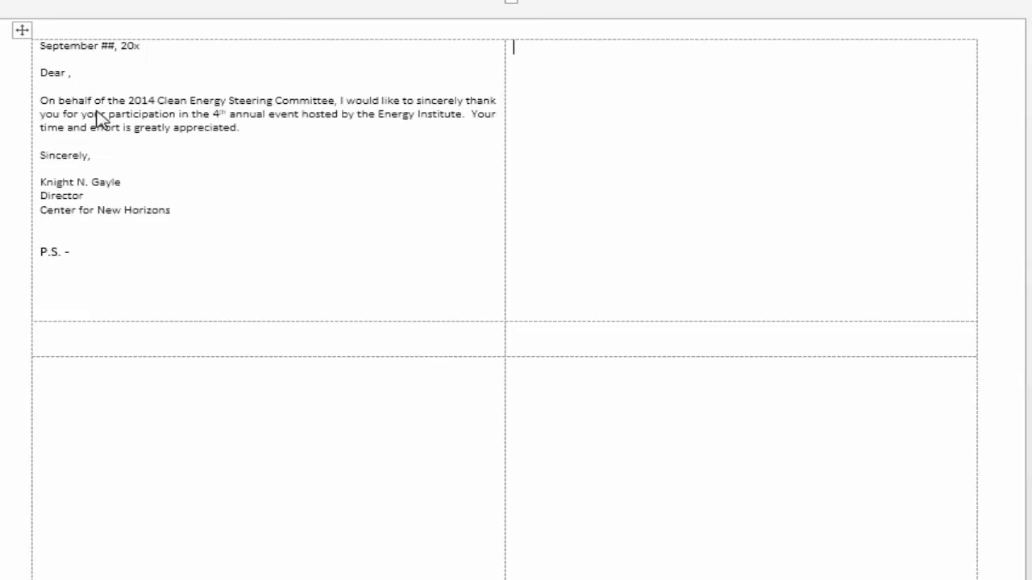
{"action": "key", "text": "shift+Down"}
{"action": "key", "text": "shift+Down"}
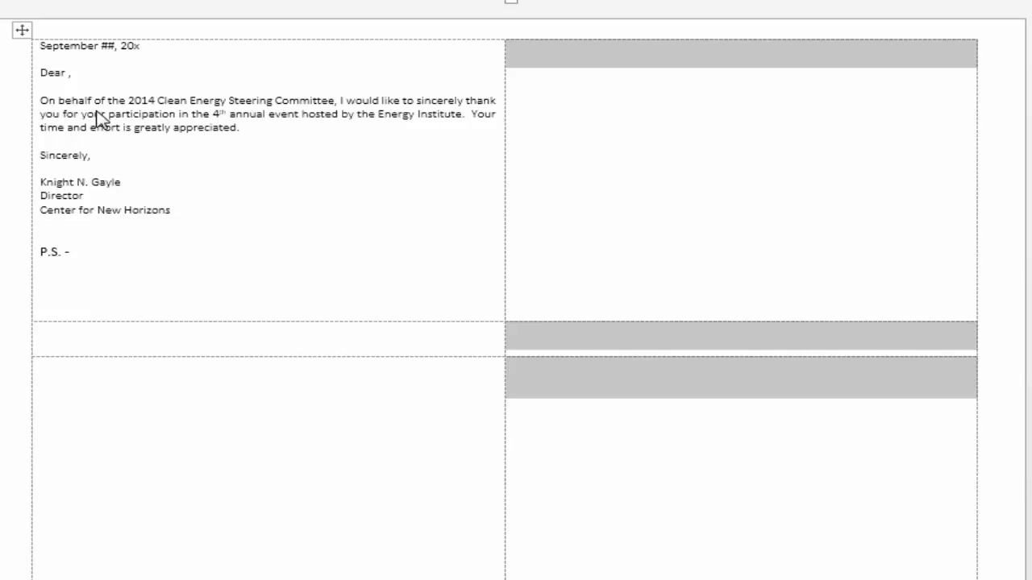
{"action": "key", "text": "alt+j"}
{"action": "key", "text": "l"}
{"action": "key", "text": "l"}
{"action": "left_click", "coordinate": [382, 47]}
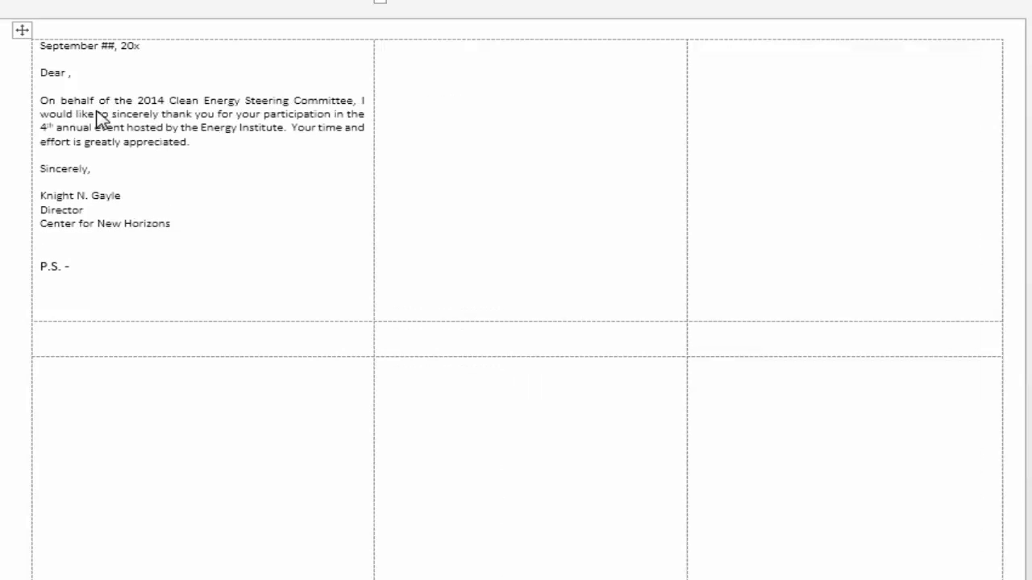
Resize the table columns so the middle column is a narrow gap about 0.44 inch wide and the outer columns are about 4.63 and 5 inches
{"action": "left_click_drag", "start_coordinate": [687, 185], "coordinate": [477, 186]}
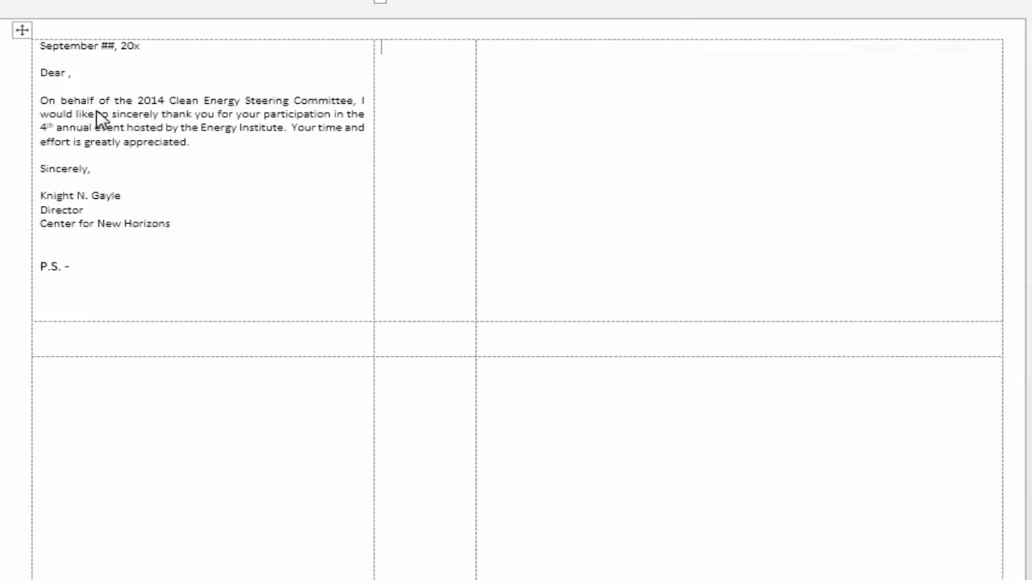
{"action": "left_click_drag", "start_coordinate": [374, 185], "coordinate": [439, 185]}
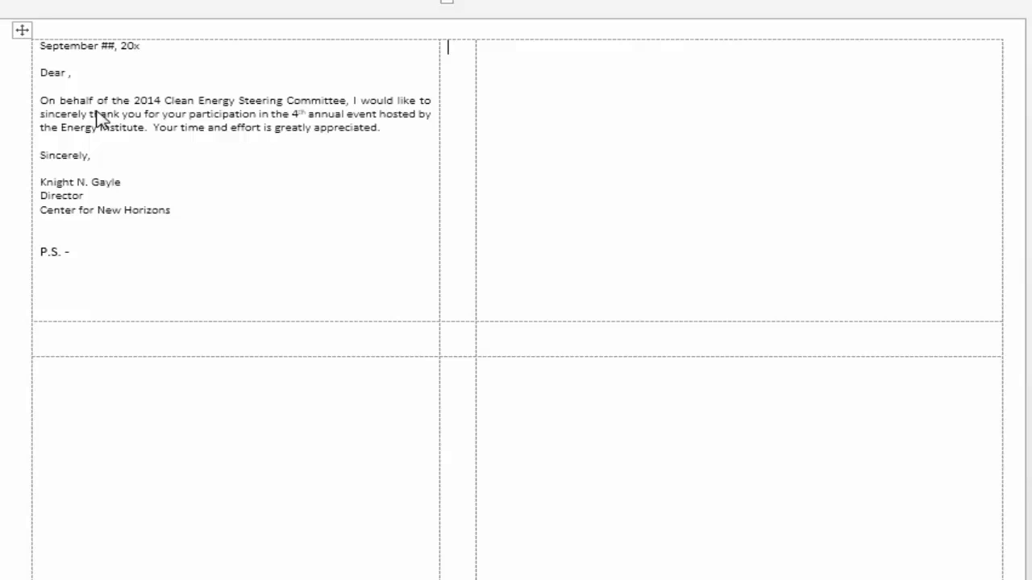
{"action": "mouse_move", "coordinate": [1003, 186]}
{"action": "left_mouse_down"}
{"action": "mouse_move", "coordinate": [975, 186]}
{"action": "mouse_move", "coordinate": [984, 185]}
{"action": "left_mouse_up"}
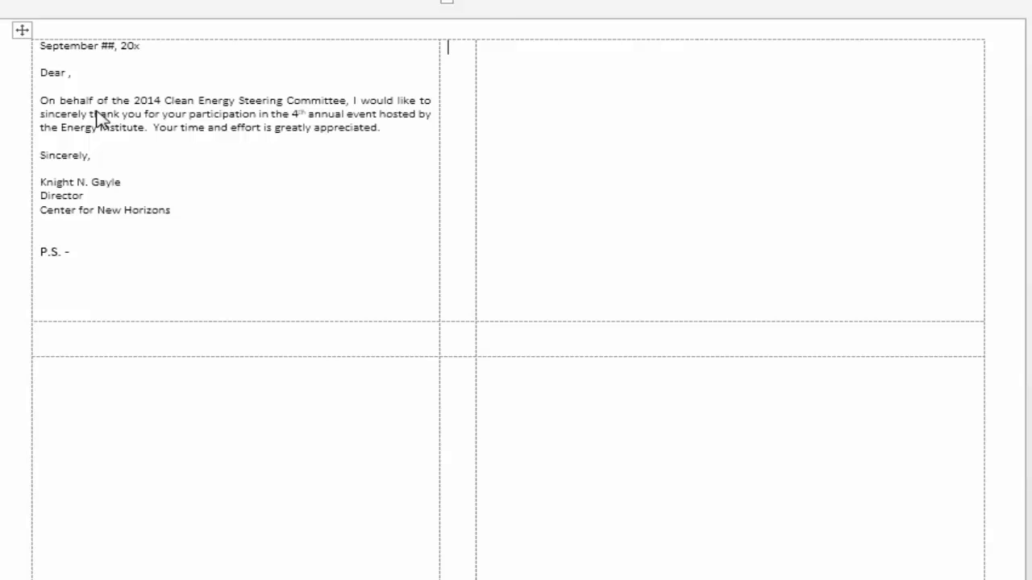
{"action": "left_click_drag", "start_coordinate": [475, 186], "coordinate": [511, 186]}
{"action": "left_click_drag", "start_coordinate": [439, 185], "coordinate": [470, 186]}
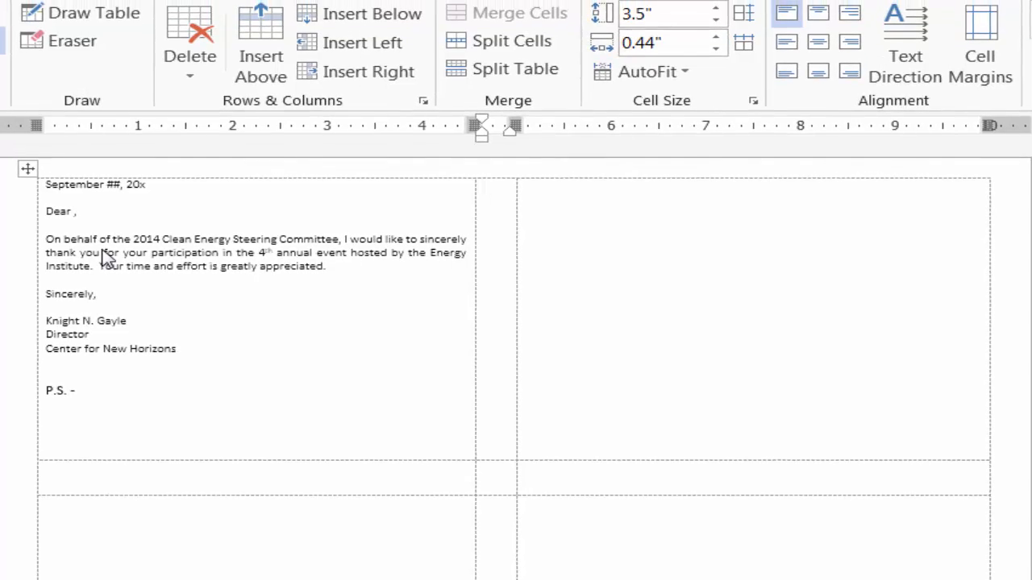
Check the widths of the letter column and the empty third column
{"action": "left_click_drag", "start_coordinate": [48, 154], "coordinate": [101, 397]}
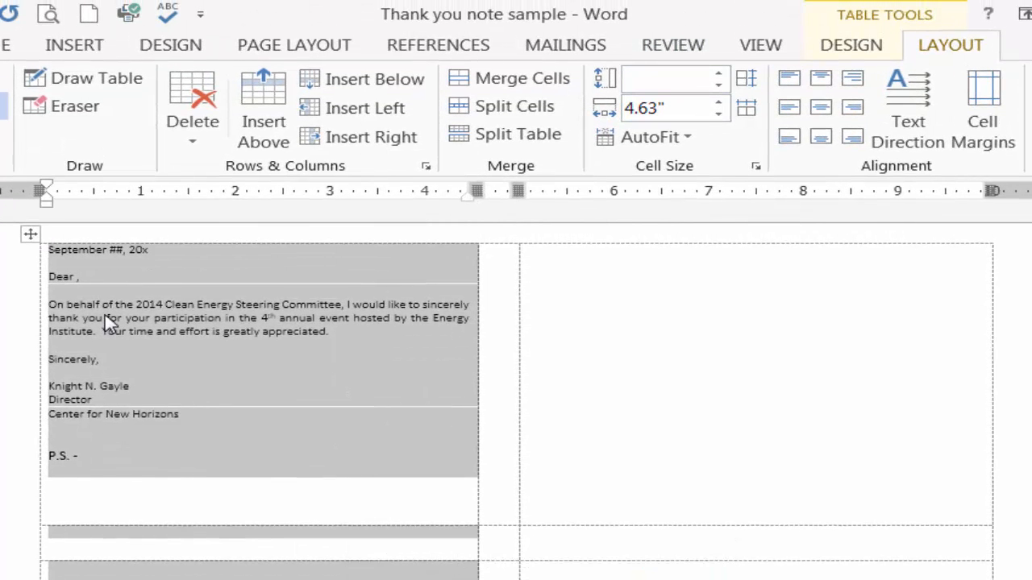
{"action": "left_click", "coordinate": [106, 316]}
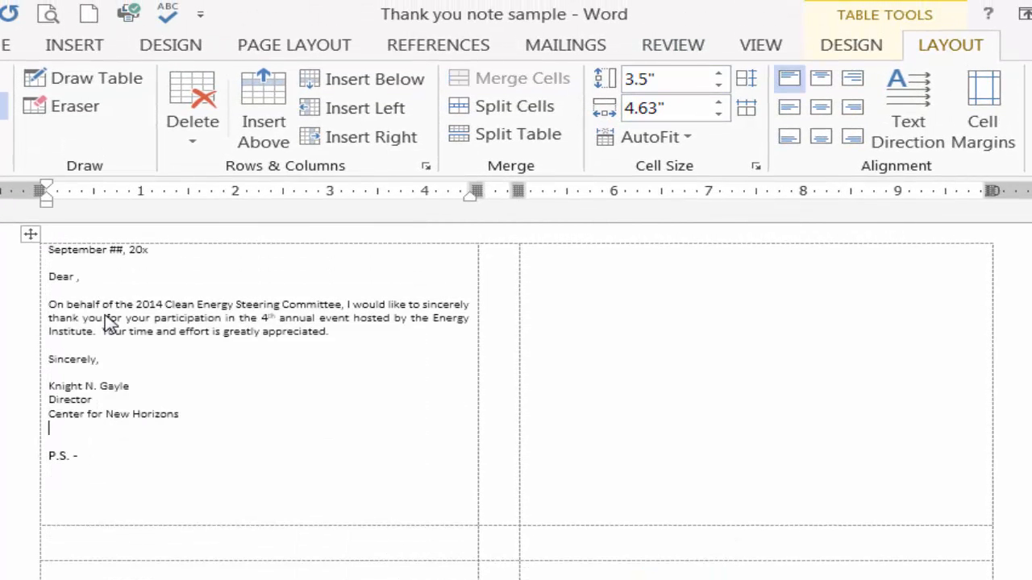
{"action": "key", "text": "Tab"}
{"action": "key", "text": "Tab"}
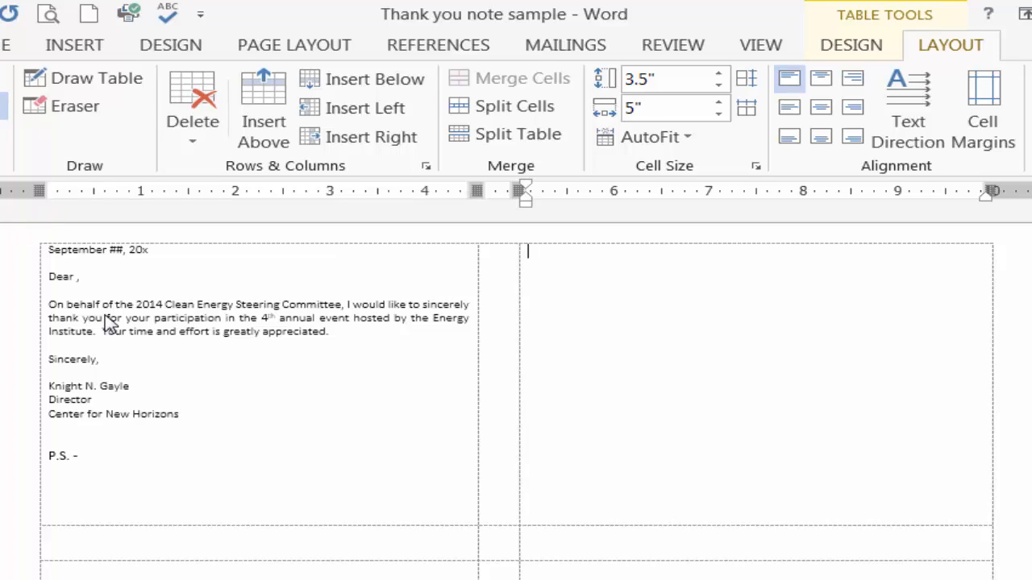
{"action": "key", "text": "alt+shift+Page_Down"}
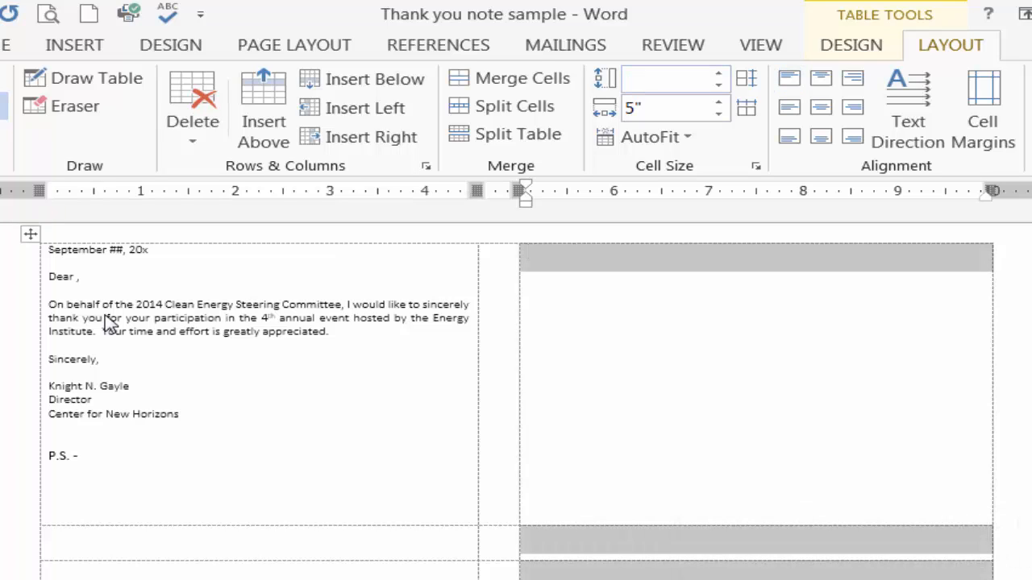
{"action": "left_click", "coordinate": [105, 359]}
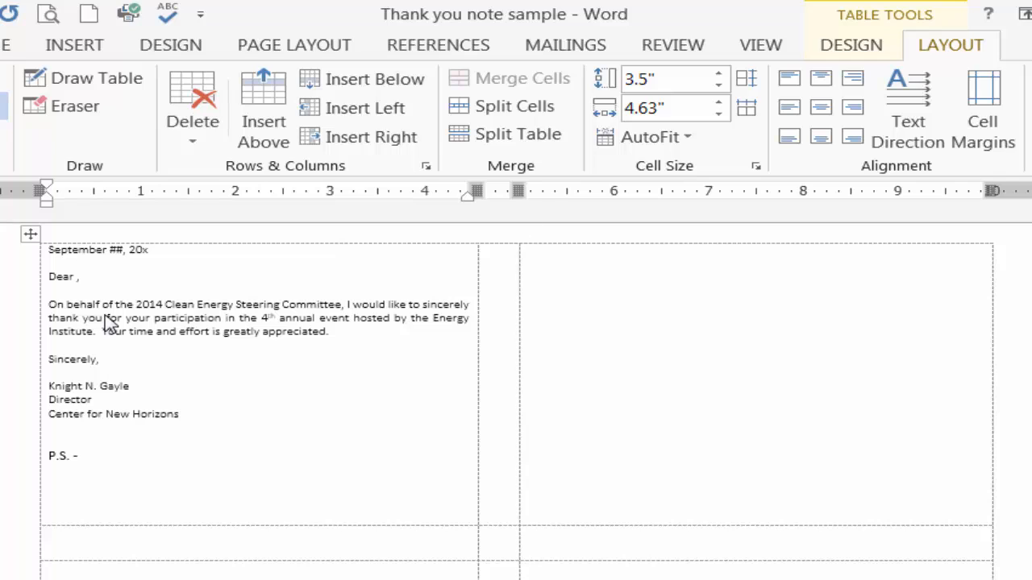
Set the width of the whole first column, which holds the letter, to 4.75 inches
{"action": "key", "text": "alt+shift+Page_Down"}
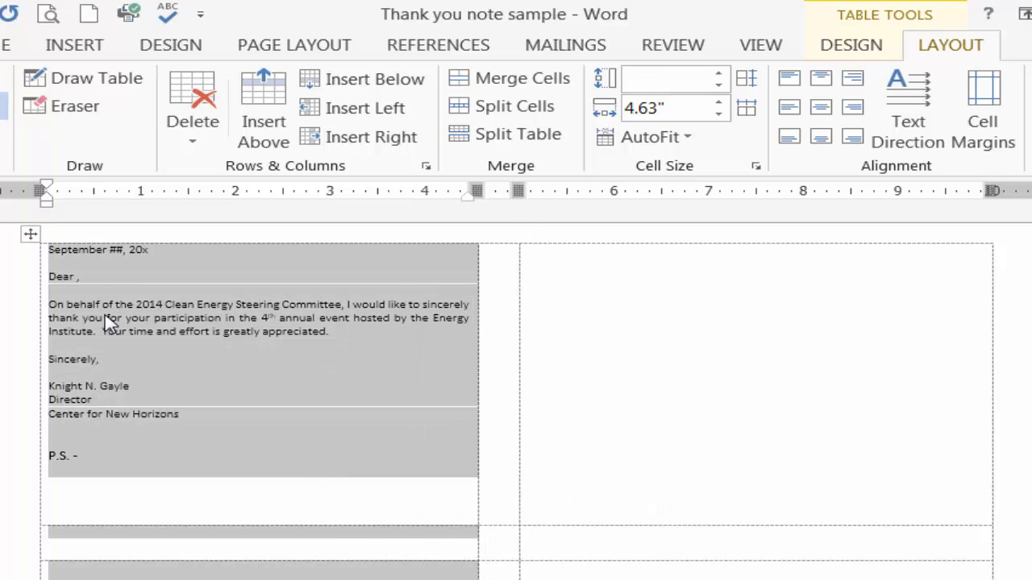
{"action": "key", "text": "Tab"}
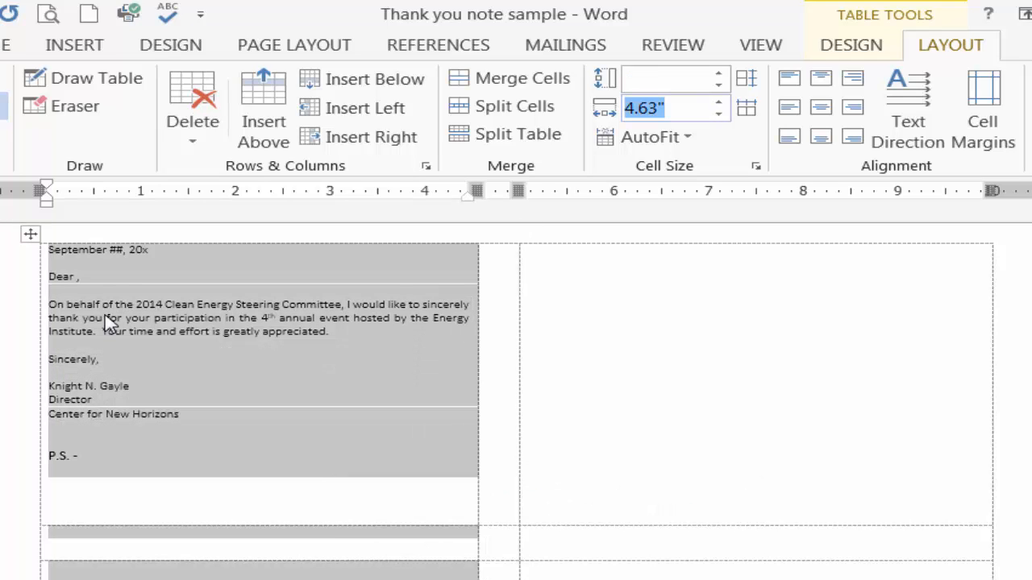
{"action": "type", "text": "4"}
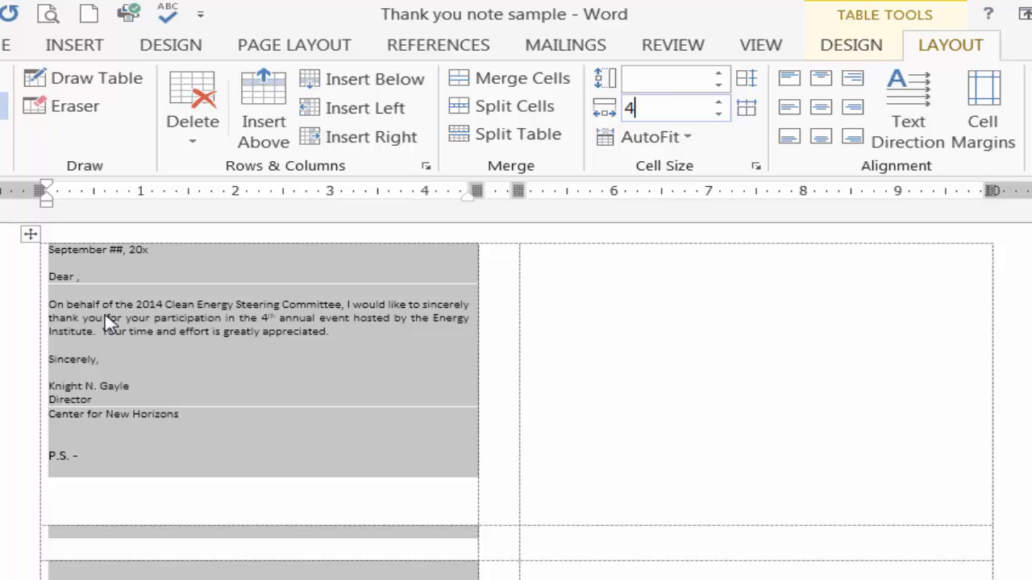
{"action": "type", "text": ".75"}
{"action": "key", "text": "Return"}
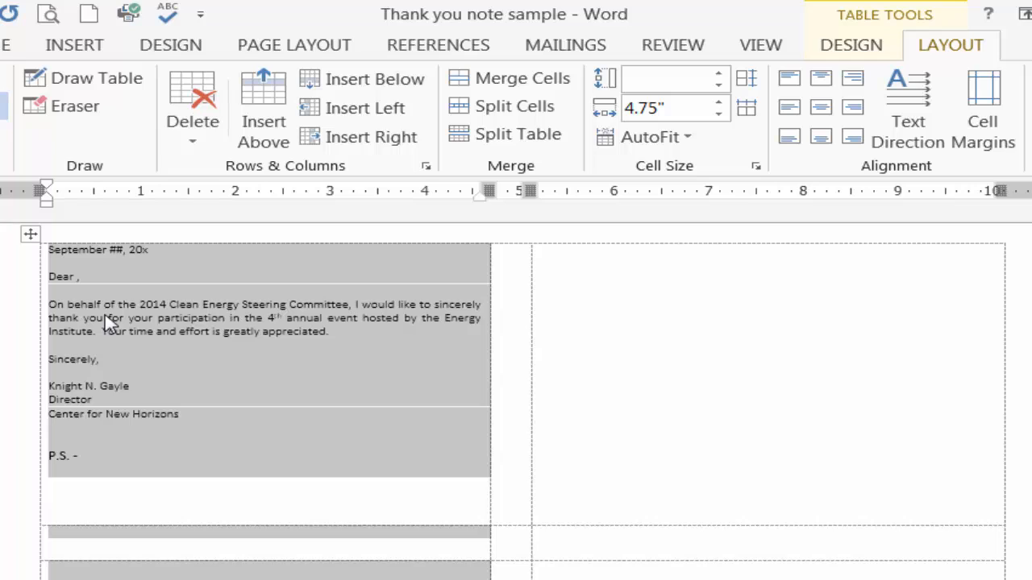
Set the width of the whole empty third column to 4.75 inches
{"action": "left_click_drag", "start_coordinate": [766, 278], "coordinate": [768, 574]}
{"action": "left_click", "coordinate": [668, 108]}
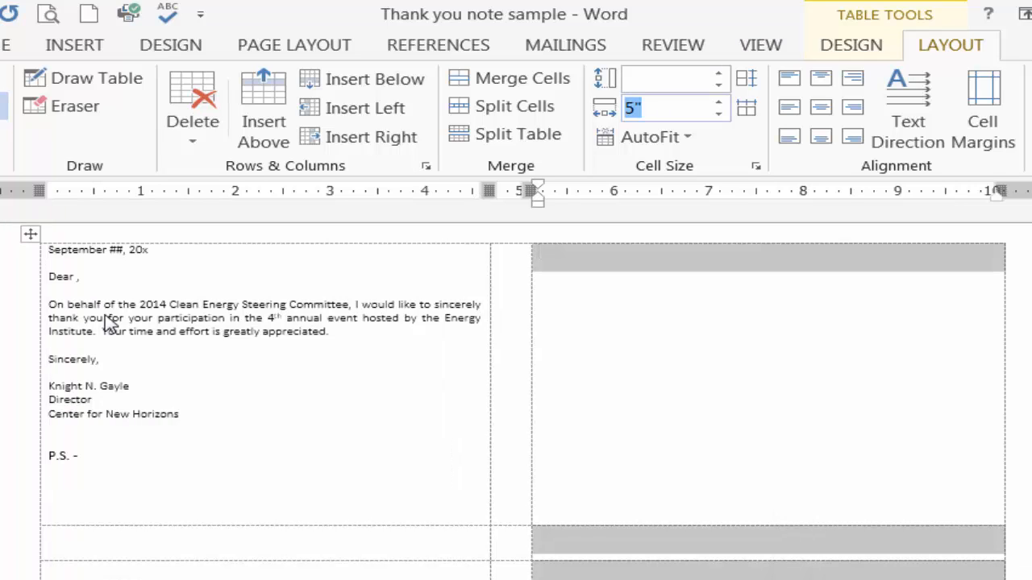
{"action": "type", "text": "4.75"}
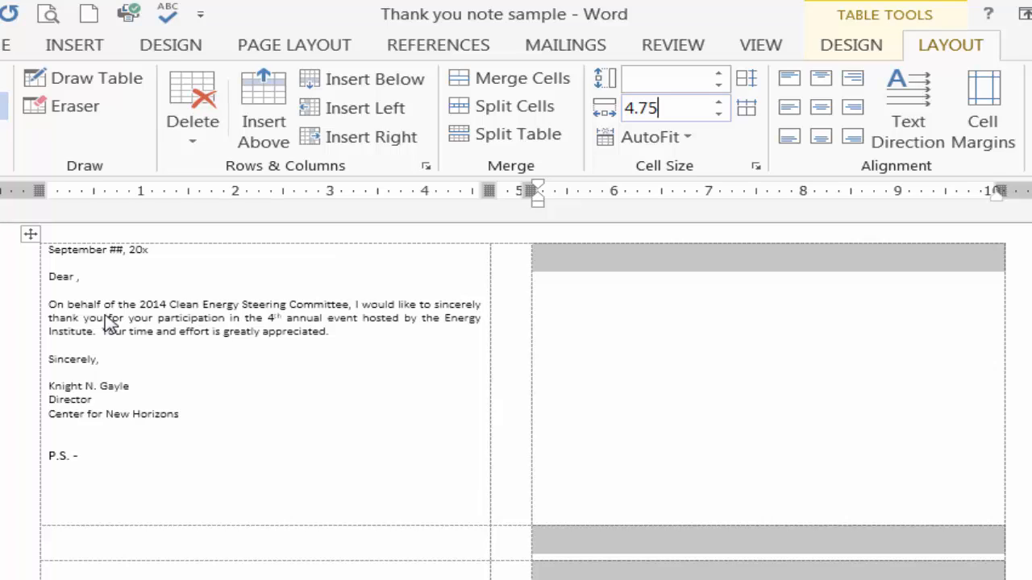
{"action": "key", "text": "Return"}
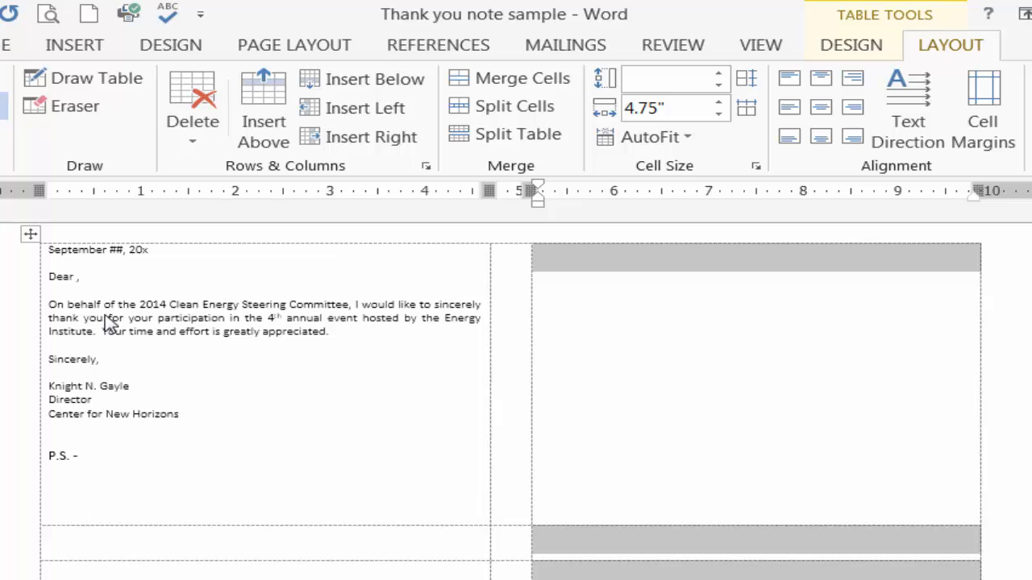
Set the width of the whole first column, which holds the letter, to 4 inches
{"action": "left_click", "coordinate": [105, 316], "text": "alt"}
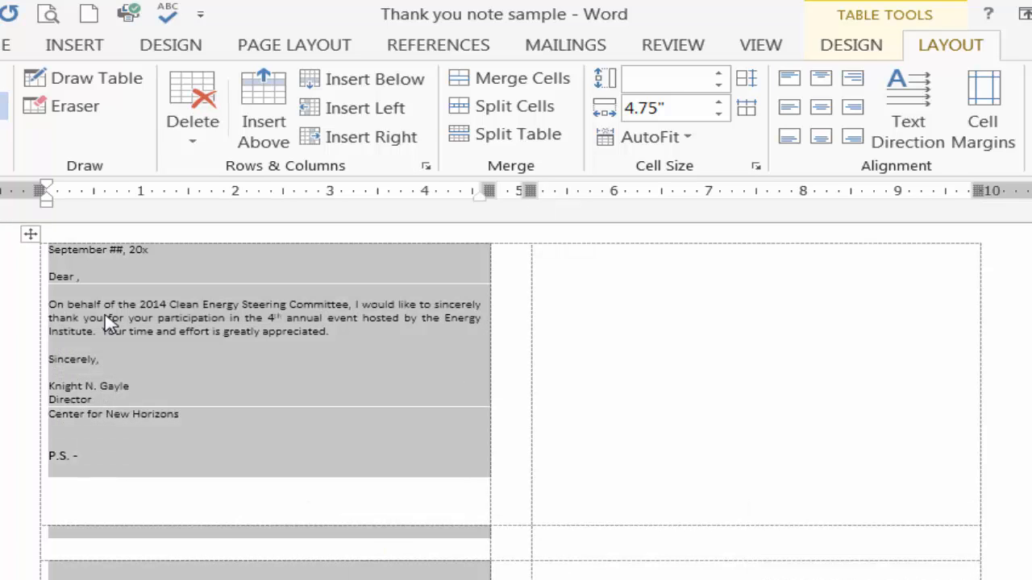
{"action": "key", "text": "alt+j"}
{"action": "type", "text": "lw"}
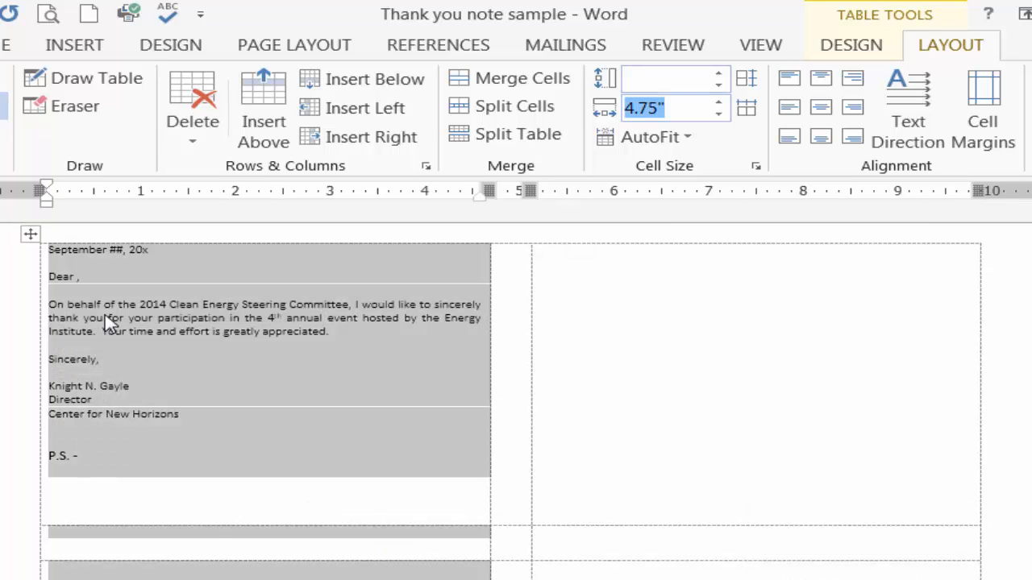
{"action": "type", "text": "4"}
{"action": "key", "text": "Return"}
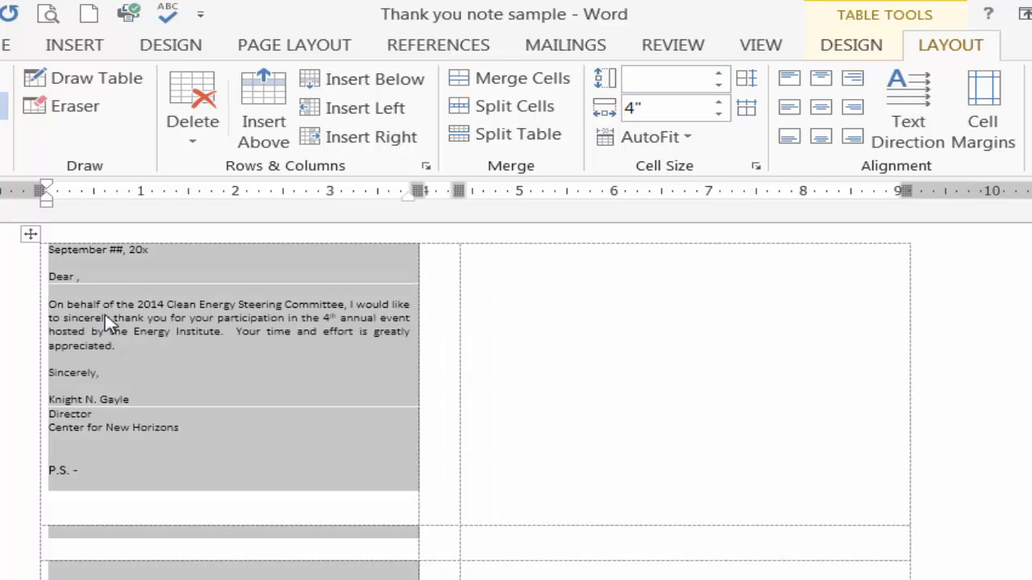
Set the width of the whole empty third column to 4 inches
{"action": "key", "text": "alt+End"}
{"action": "key", "text": "alt+shift+Page_Down"}
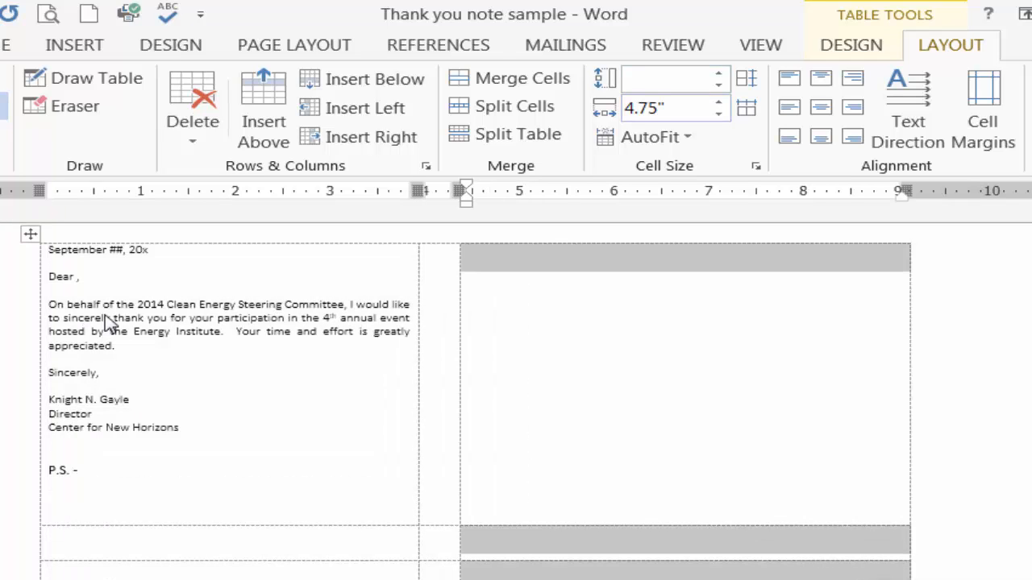
{"action": "key", "text": "alt+j"}
{"action": "key", "text": "l"}
{"action": "key", "text": "w"}
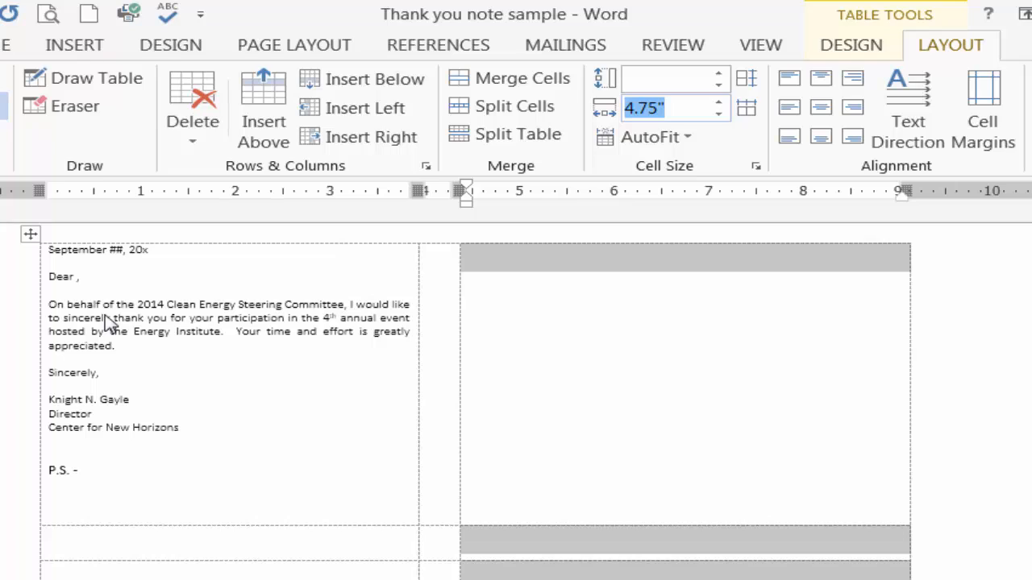
{"action": "type", "text": "4"}
{"action": "key", "text": "Return"}
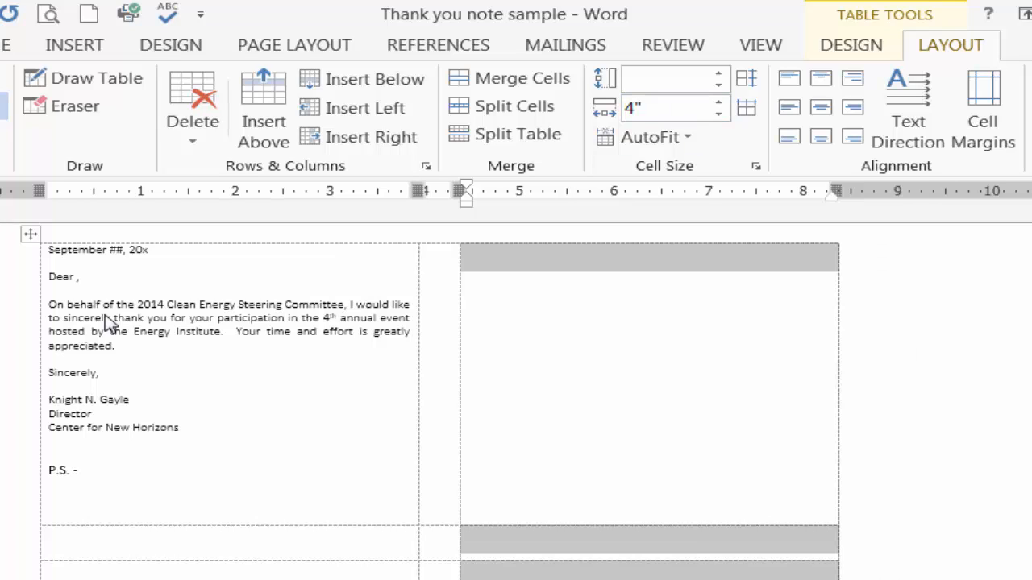
Set the width of the narrow middle column to 1 inch
{"action": "key", "text": "Left"}
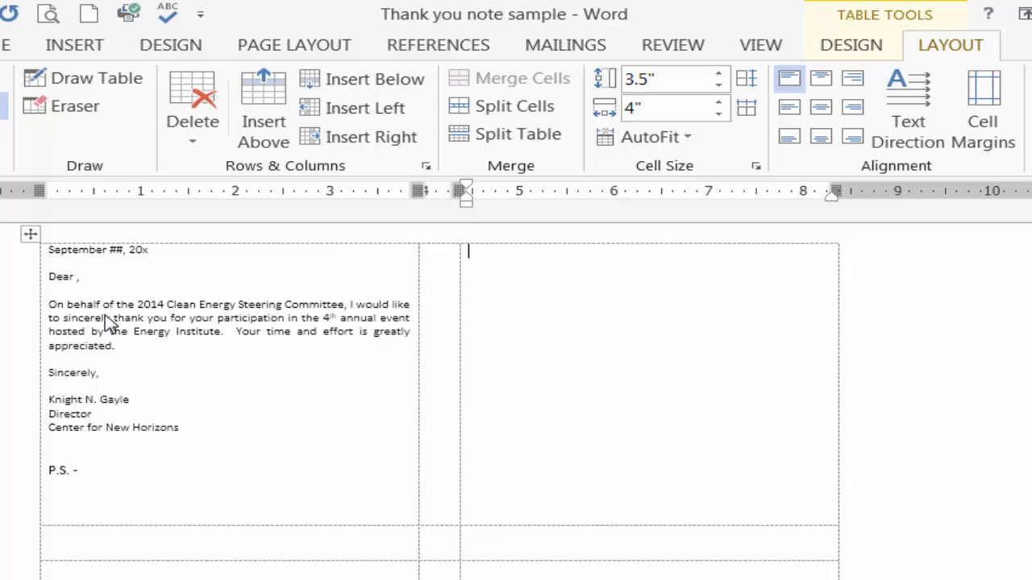
{"action": "key", "text": "Left"}
{"action": "key", "text": "alt+shift+Page_Down"}
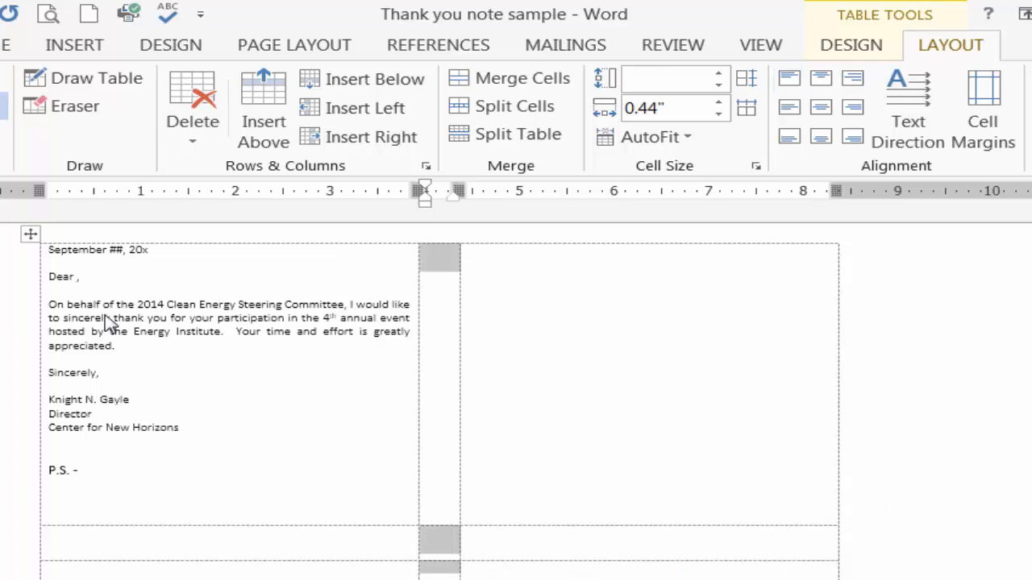
{"action": "left_click", "coordinate": [658, 108]}
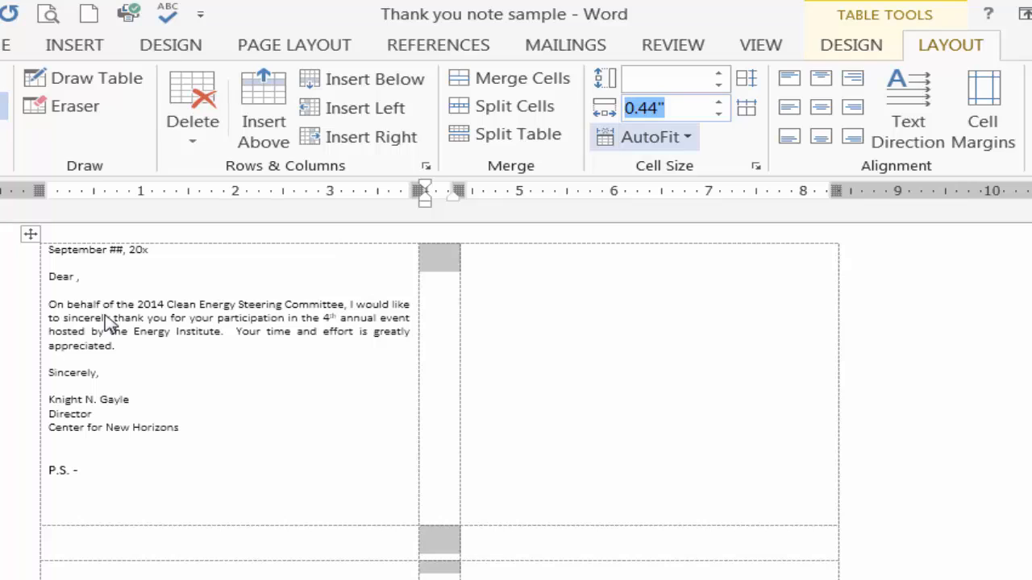
{"action": "type", "text": "1"}
{"action": "key", "text": "Return"}
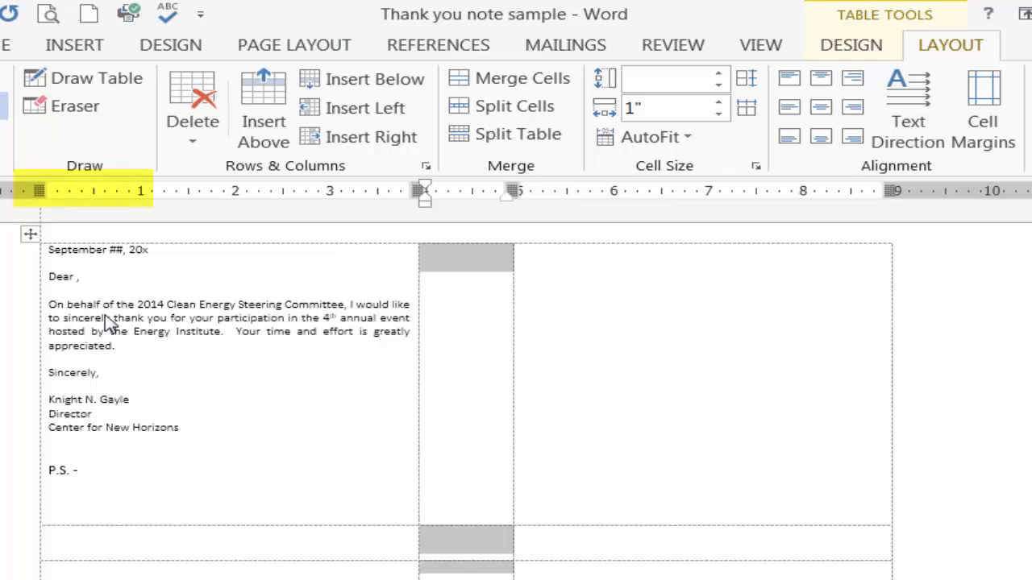
Shift the table about 0.6 inch inward from the page's left edge so it is roughly centred across the page
{"action": "left_click_drag", "start_coordinate": [39, 191], "coordinate": [94, 191]}
{"action": "scroll", "coordinate": [516, 395], "scroll_direction": "down", "scroll_amount": 3}
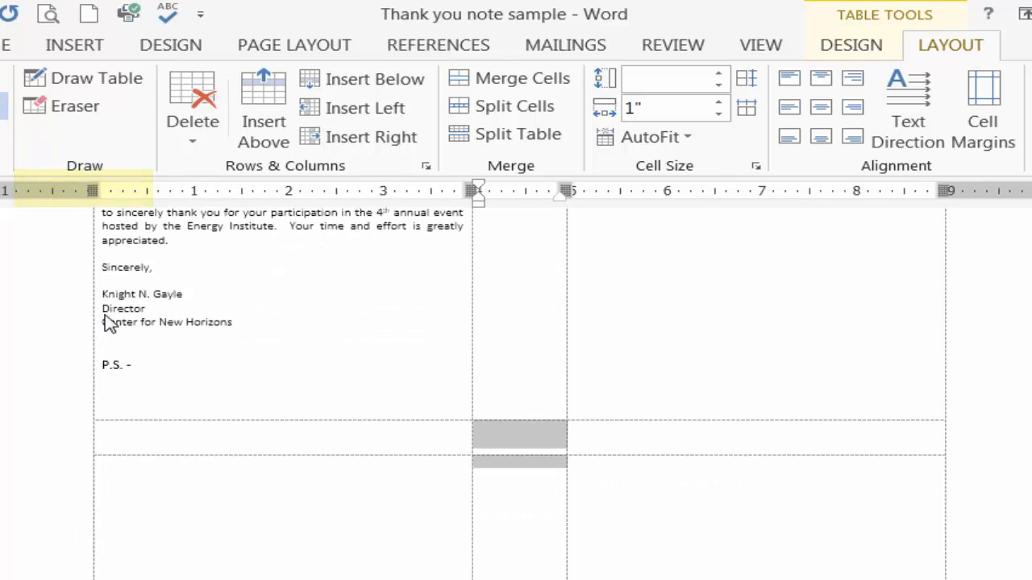
{"action": "scroll", "coordinate": [109, 322], "scroll_direction": "up", "scroll_amount": 3}
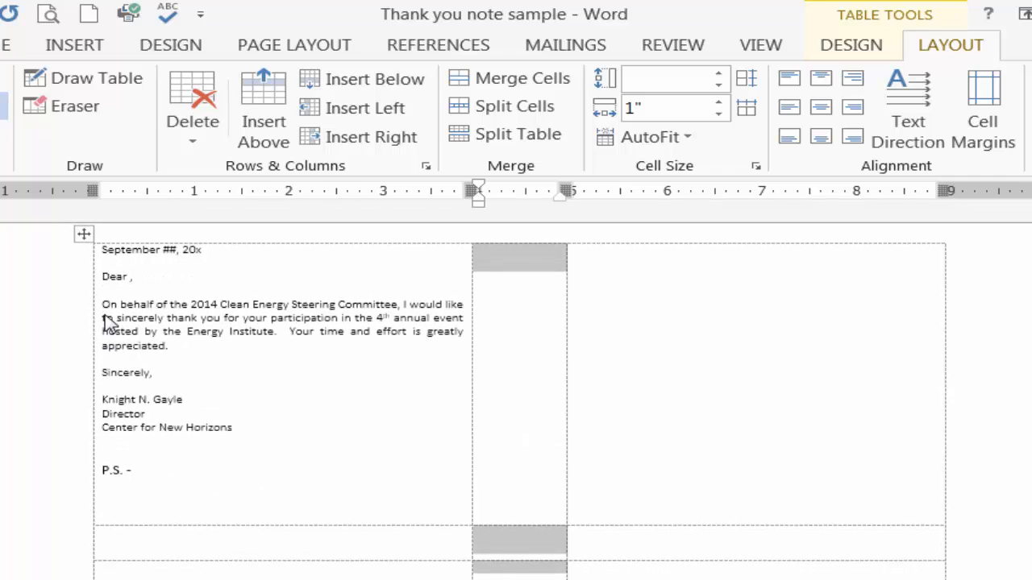
{"action": "scroll", "coordinate": [109, 323], "scroll_direction": "up", "scroll_amount": 1}
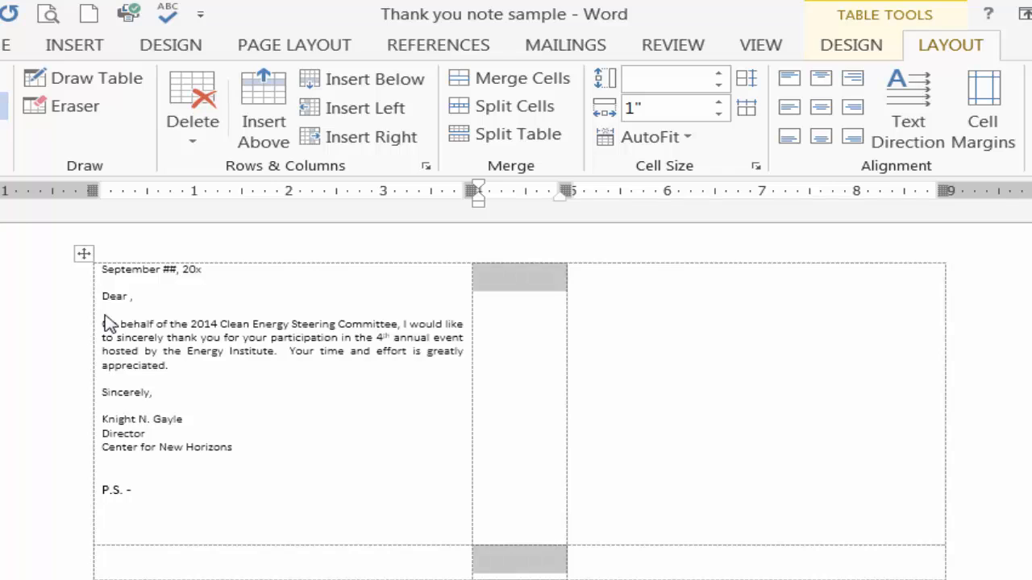
{"action": "scroll", "coordinate": [109, 322], "scroll_direction": "down", "scroll_amount": 3}
{"action": "scroll", "coordinate": [109, 323], "scroll_direction": "up", "scroll_amount": 2}
{"action": "scroll", "coordinate": [109, 322], "scroll_direction": "up", "scroll_amount": 1}
Return the cursor to the end of the P.S. line in the letter cell, hide the table gridlines, and show them again
{"action": "left_click", "coordinate": [109, 322]}
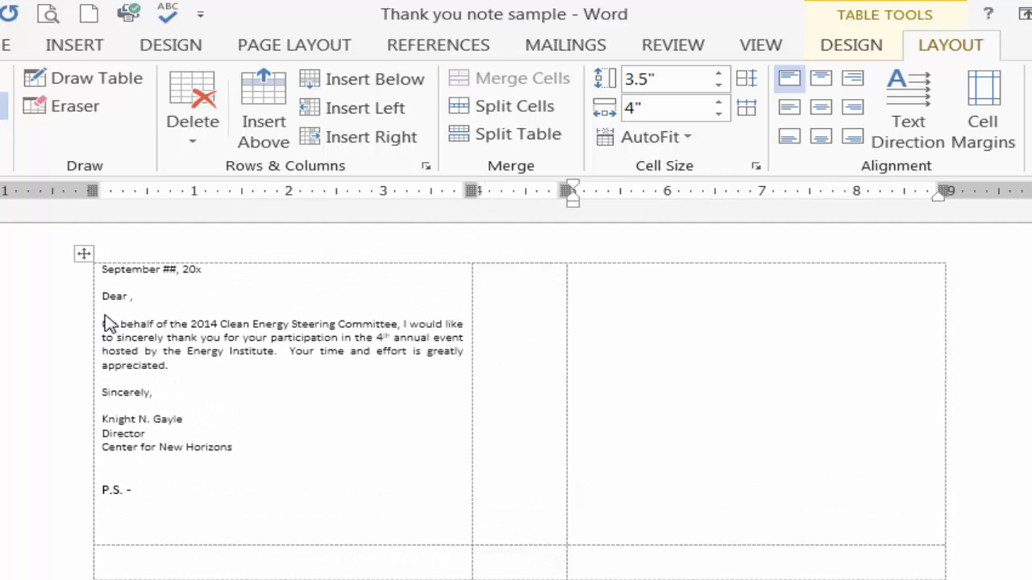
{"action": "key", "text": "Left"}
{"action": "key", "text": "Left"}
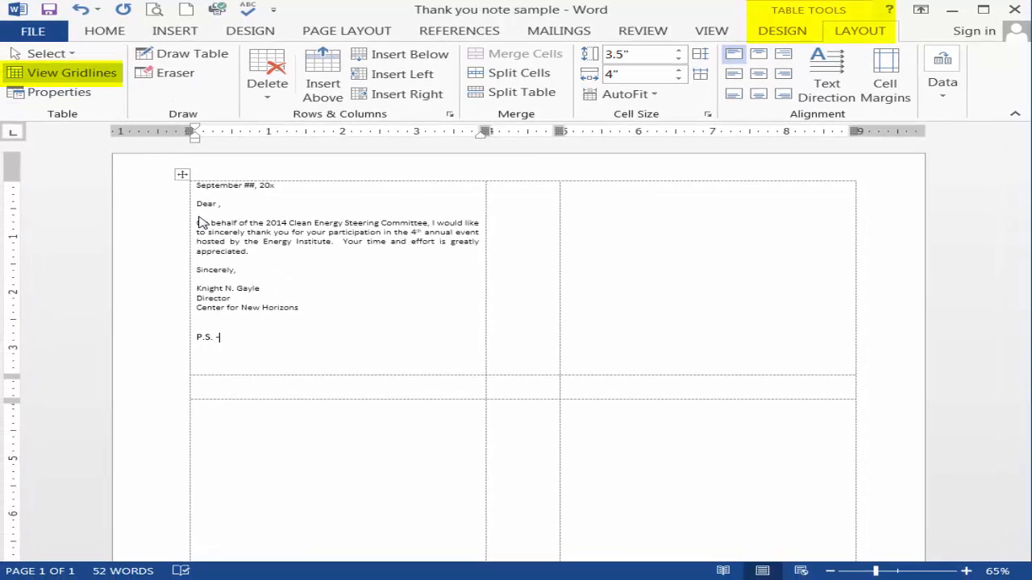
{"action": "left_click", "coordinate": [63, 74]}
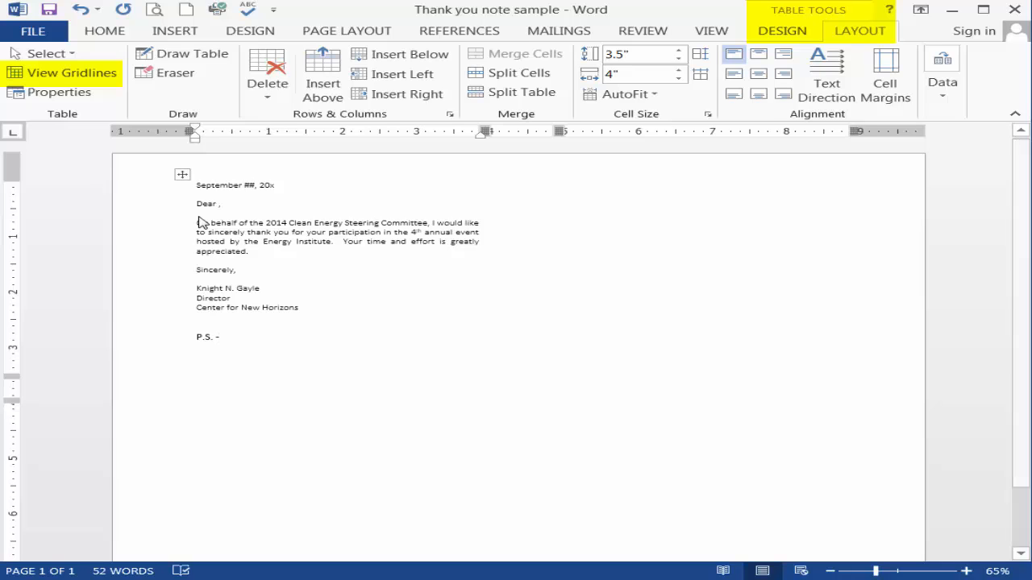
{"action": "left_click", "coordinate": [63, 73]}
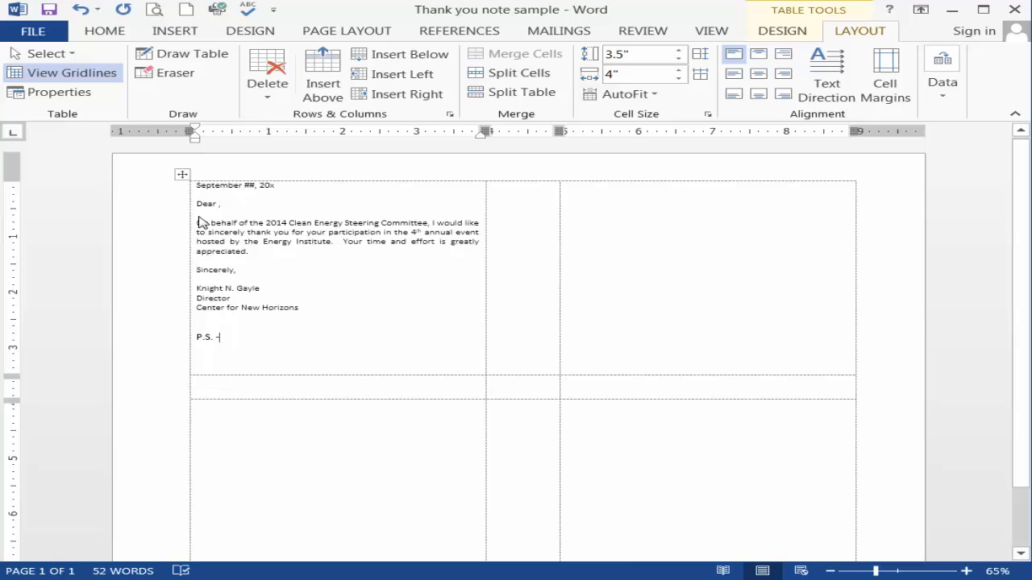
Insert the signature picture from the Desktop on the blank line below "Sincerely,"
{"action": "left_click", "coordinate": [197, 279]}
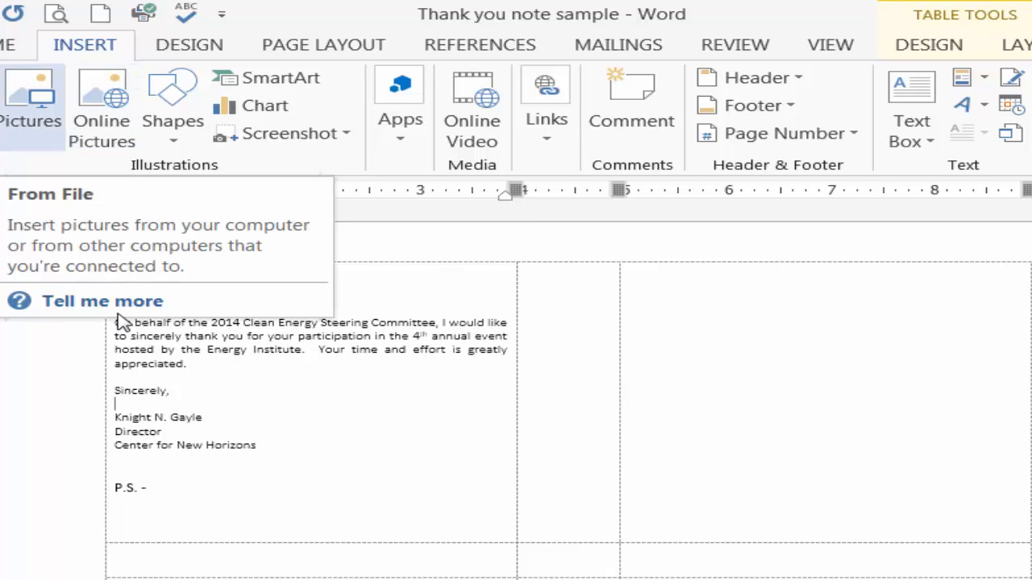
{"action": "left_click", "coordinate": [31, 109]}
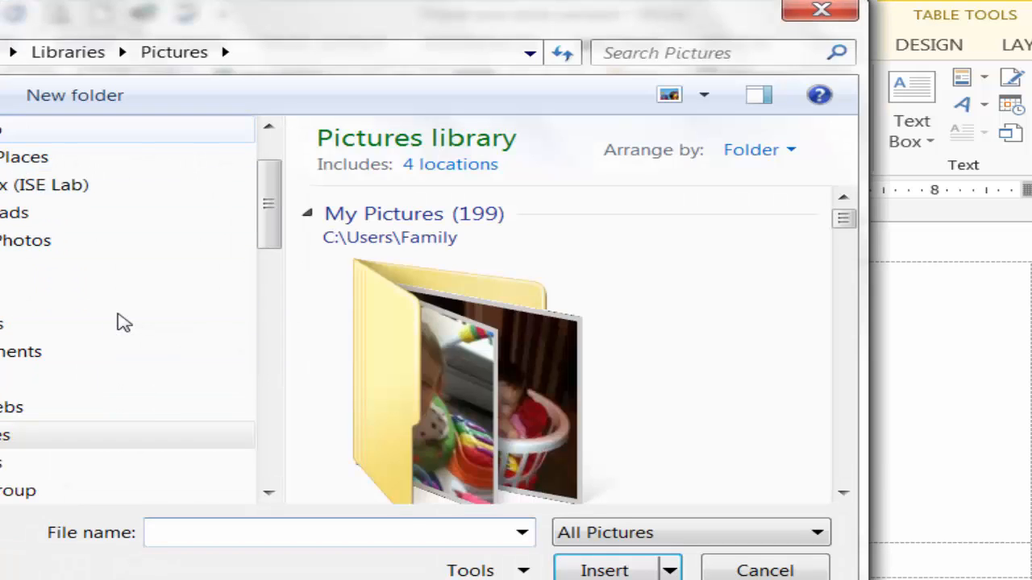
{"action": "left_click", "coordinate": [49, 129]}
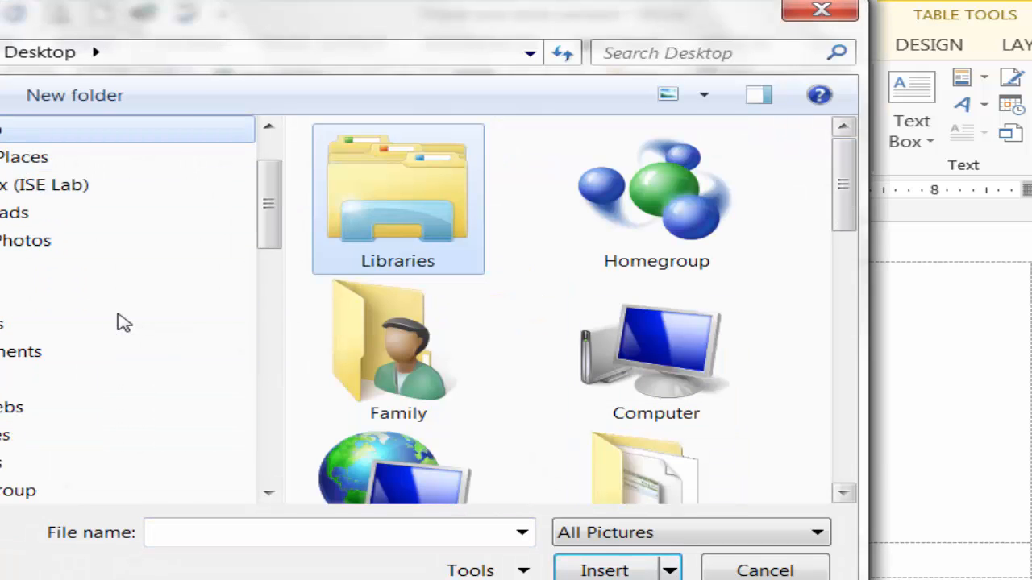
{"action": "scroll", "coordinate": [516, 173], "scroll_direction": "down", "scroll_amount": 5}
{"action": "scroll", "coordinate": [516, 173], "scroll_direction": "down", "scroll_amount": 5}
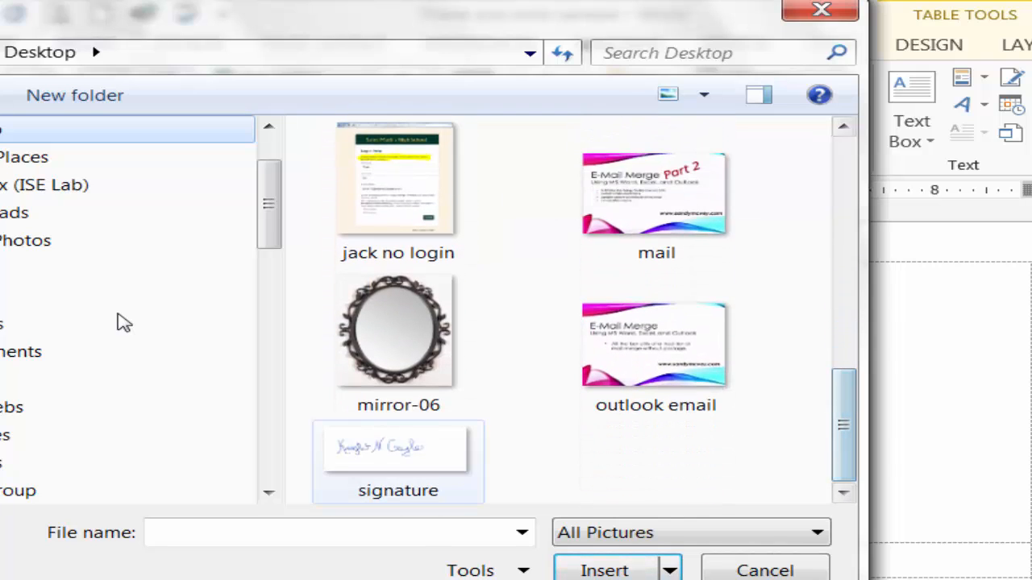
{"action": "left_click", "coordinate": [397, 455]}
{"action": "left_click", "coordinate": [605, 570]}
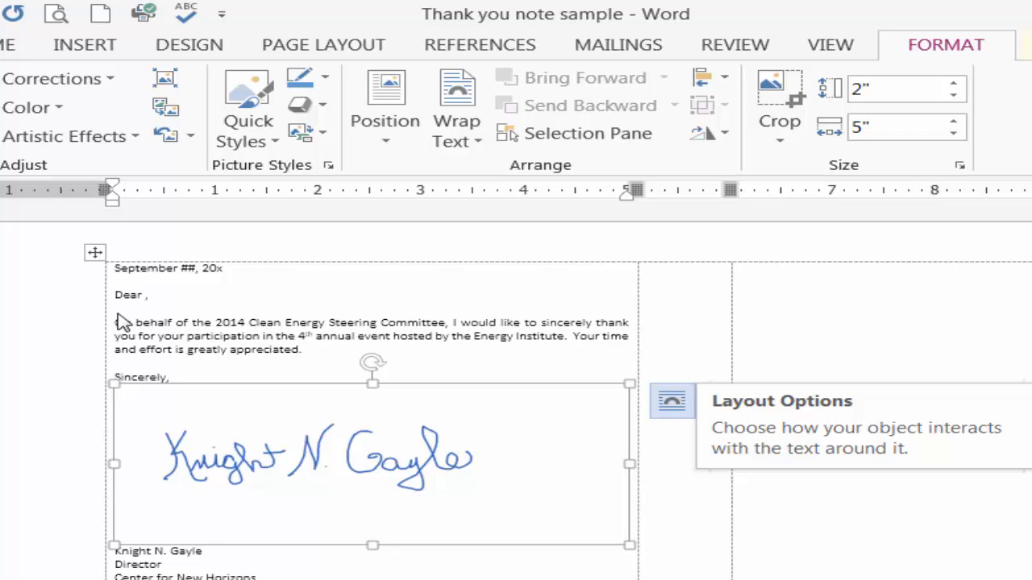
Set the signature picture's text wrapping to Tight
{"action": "left_click", "coordinate": [671, 400]}
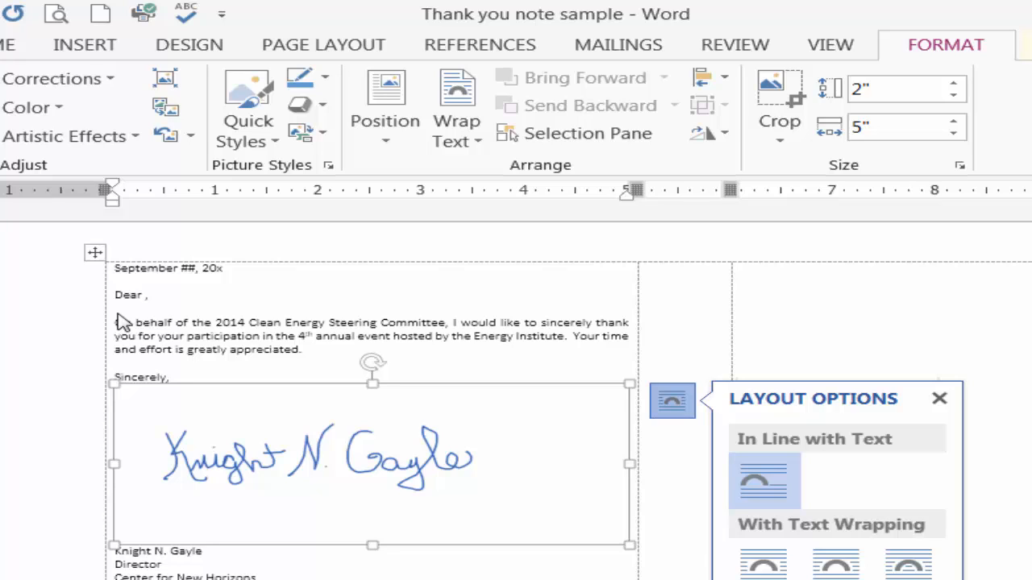
{"action": "key", "text": "Return"}
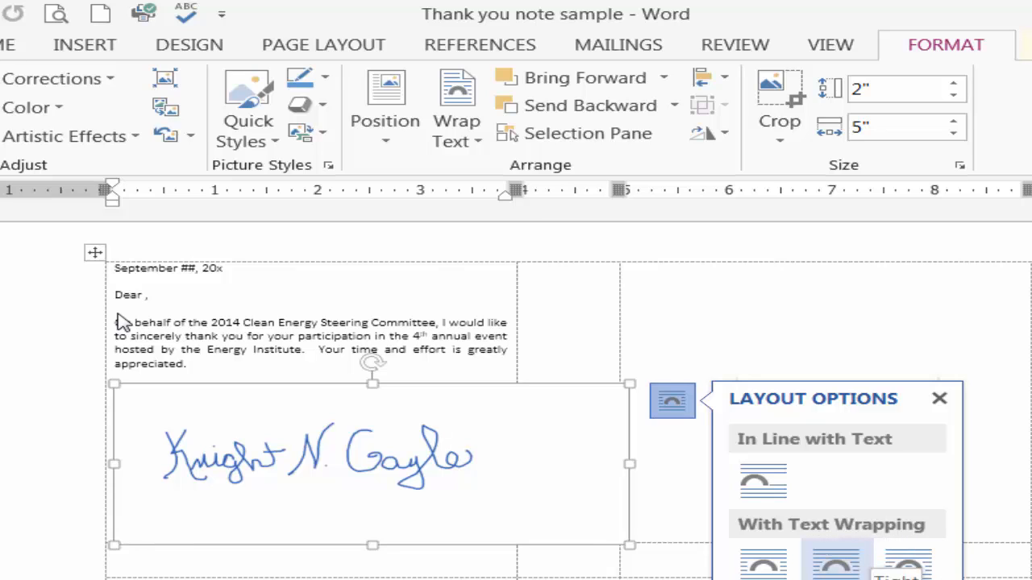
{"action": "left_click", "coordinate": [836, 564]}
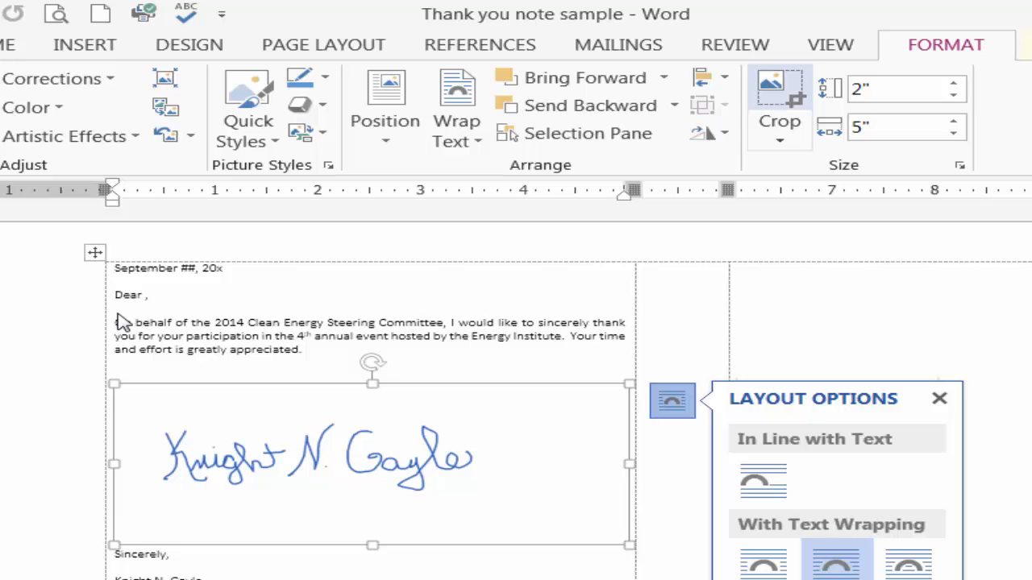
Crop the signature picture on all four sides to the handwriting, about 0.92 inch high by 3.32 inches wide
{"action": "left_click", "coordinate": [779, 90]}
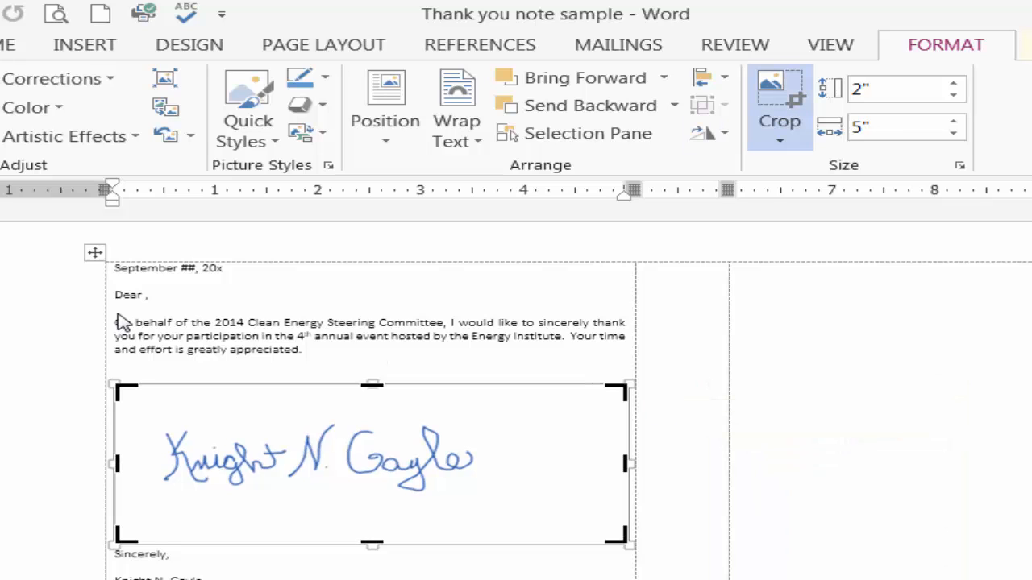
{"action": "left_click_drag", "start_coordinate": [372, 542], "coordinate": [371, 485]}
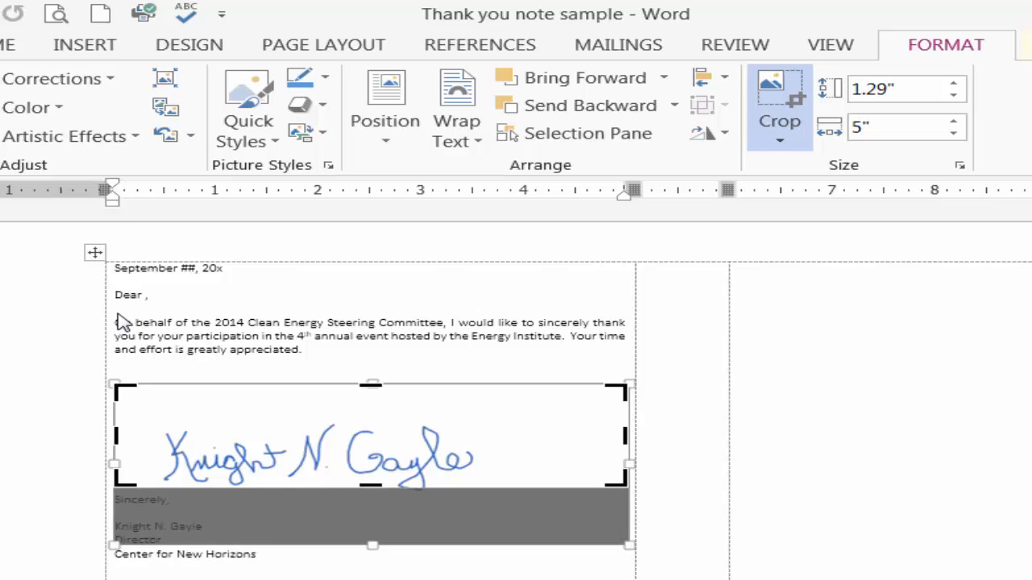
{"action": "left_click_drag", "start_coordinate": [371, 386], "coordinate": [371, 414]}
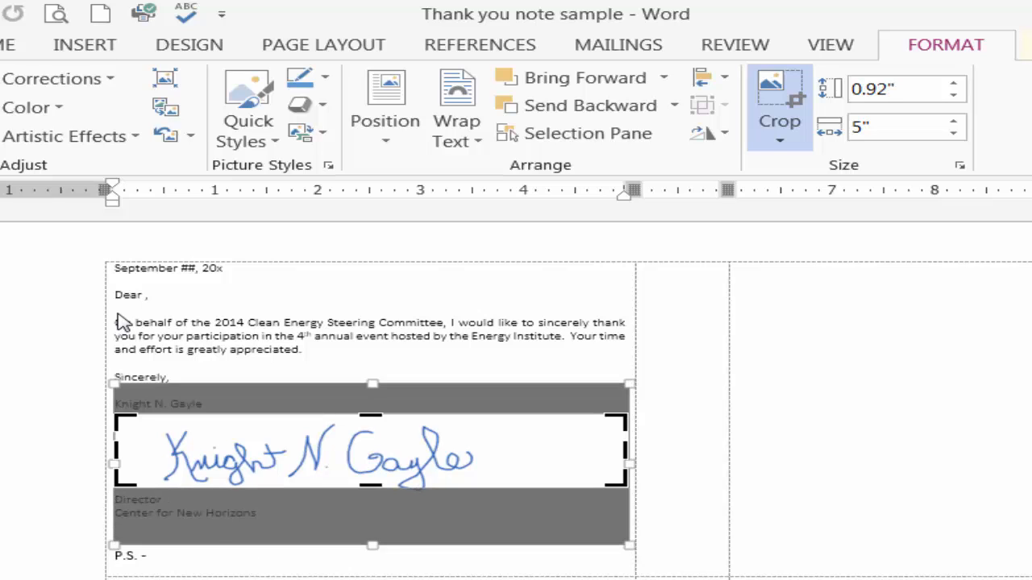
{"action": "left_click_drag", "start_coordinate": [626, 450], "coordinate": [494, 450]}
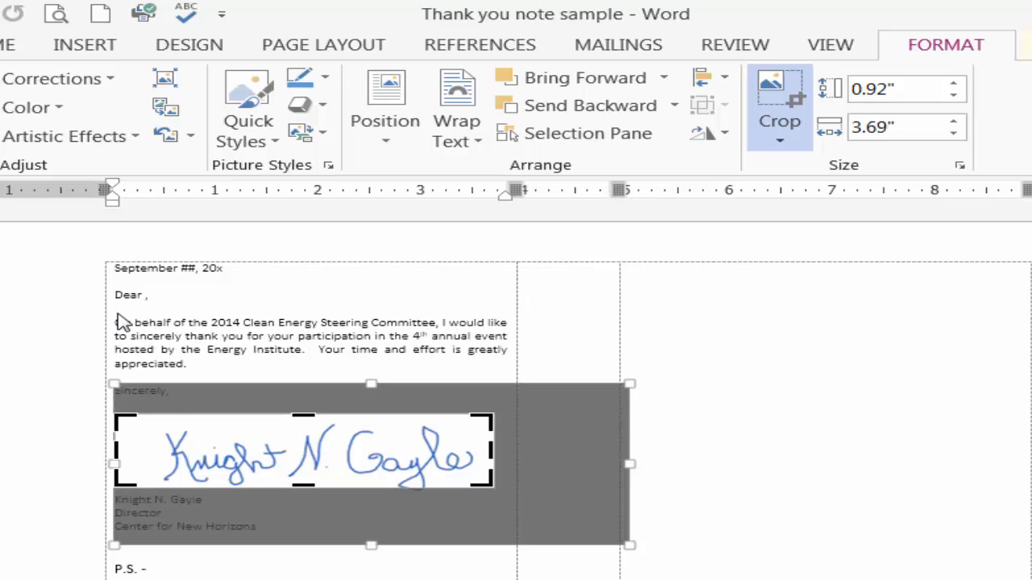
{"action": "left_click_drag", "start_coordinate": [116, 450], "coordinate": [153, 450]}
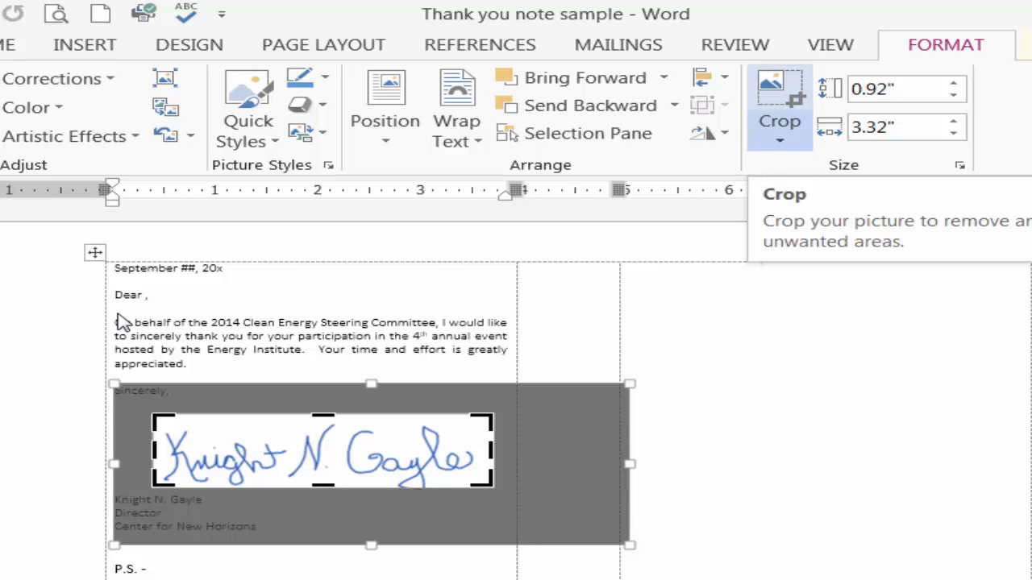
{"action": "left_click", "coordinate": [779, 104]}
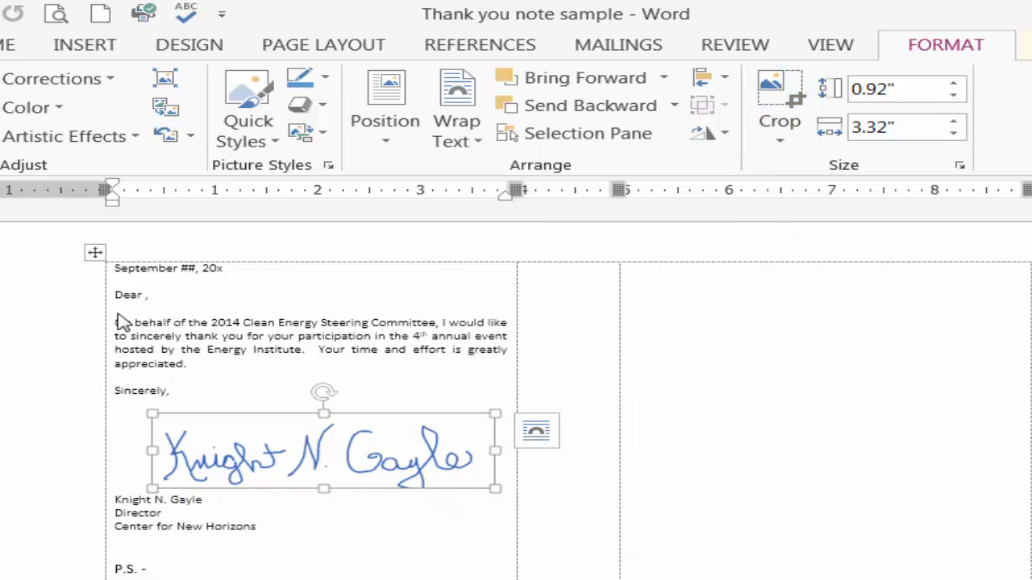
Nudge the signature picture left and slightly up to align it with the letter's left edge below "Sincerely,"
{"action": "key", "text": "Left"}
{"action": "key", "text": "Left"}
{"action": "key", "text": "Left"}
{"action": "key", "text": "Up"}
{"action": "key", "text": "Left"}
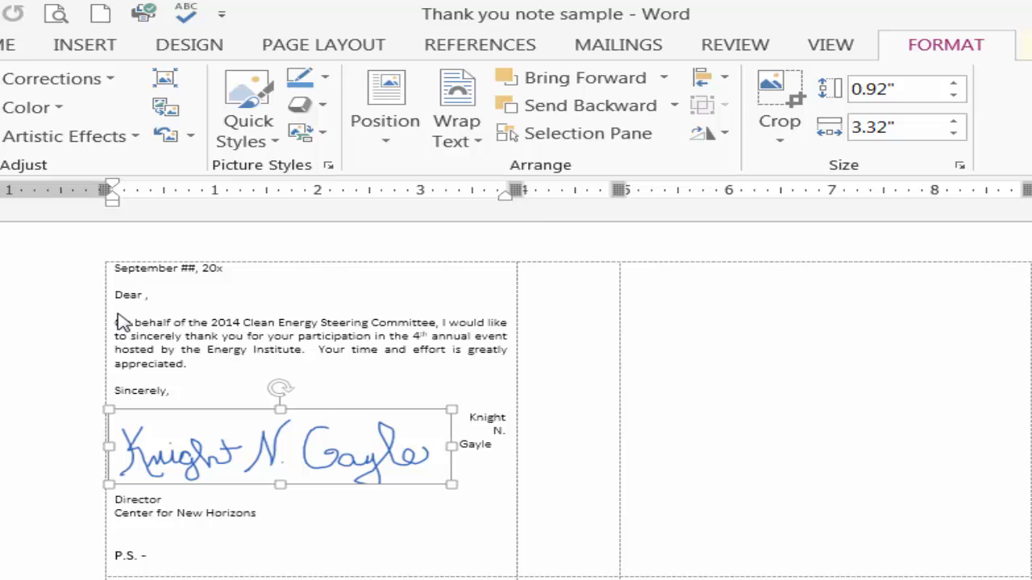
{"action": "key", "text": "Right"}
{"action": "key", "text": "Left"}
{"action": "key", "text": "Left"}
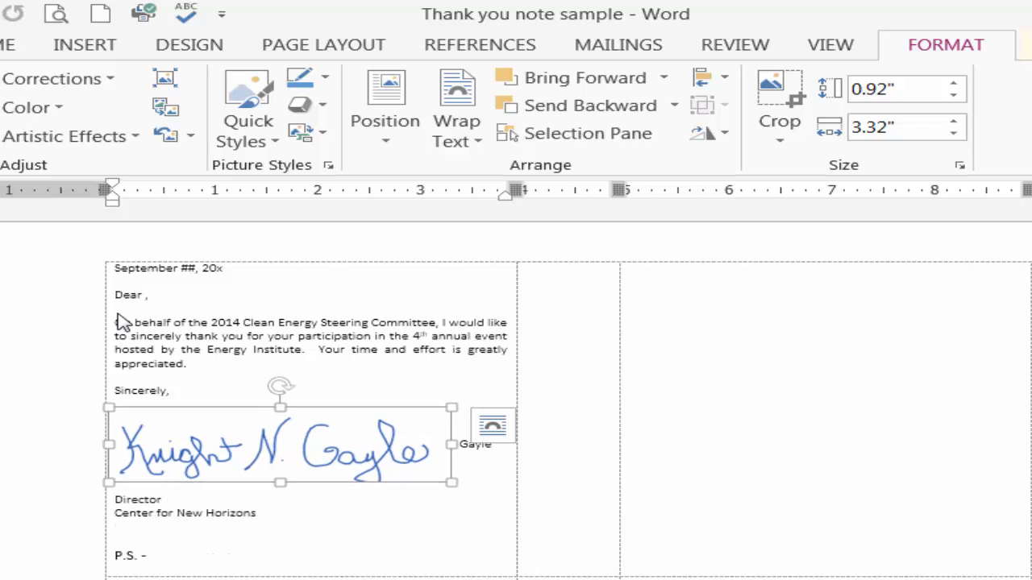
Scale the signature picture to about 2.82 inches wide and extend its bottom crop to a height of about 0.85 inch
{"action": "left_click_drag", "start_coordinate": [451, 482], "coordinate": [401, 471]}
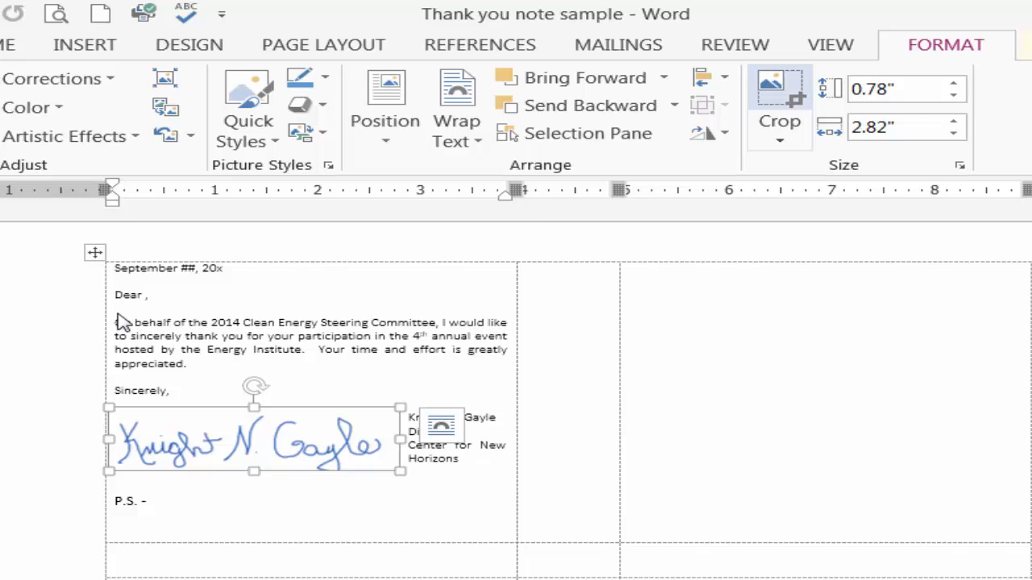
{"action": "left_click", "coordinate": [778, 101]}
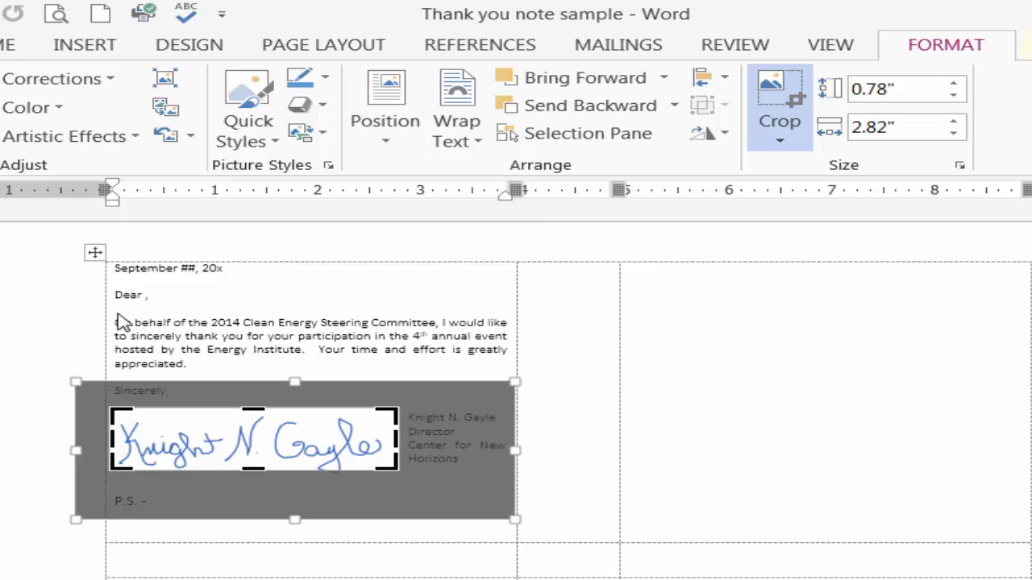
{"action": "left_click_drag", "start_coordinate": [253, 469], "coordinate": [253, 475]}
{"action": "key", "text": "Escape"}
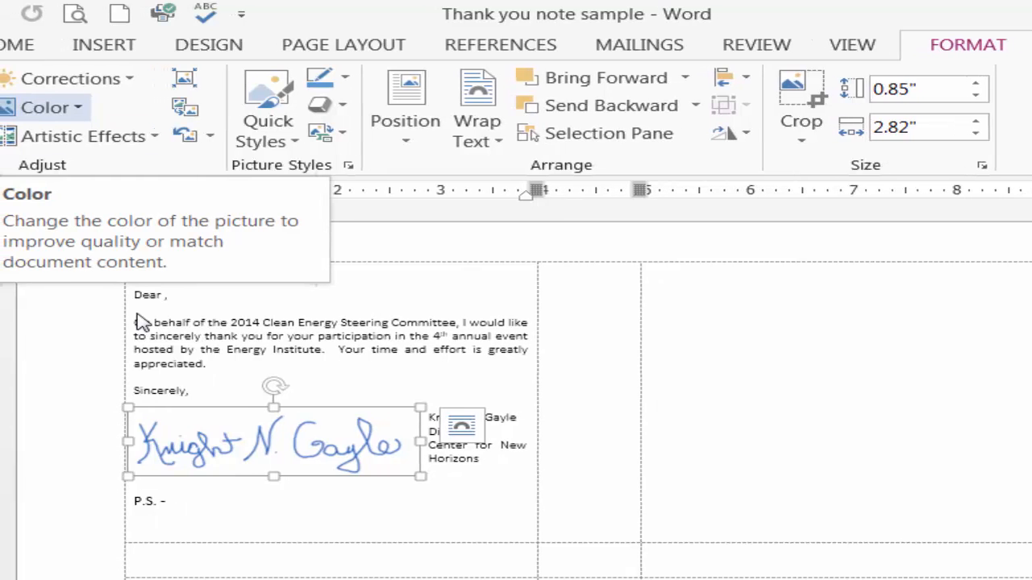
Make the signature picture's white background transparent
{"action": "left_click", "coordinate": [57, 107]}
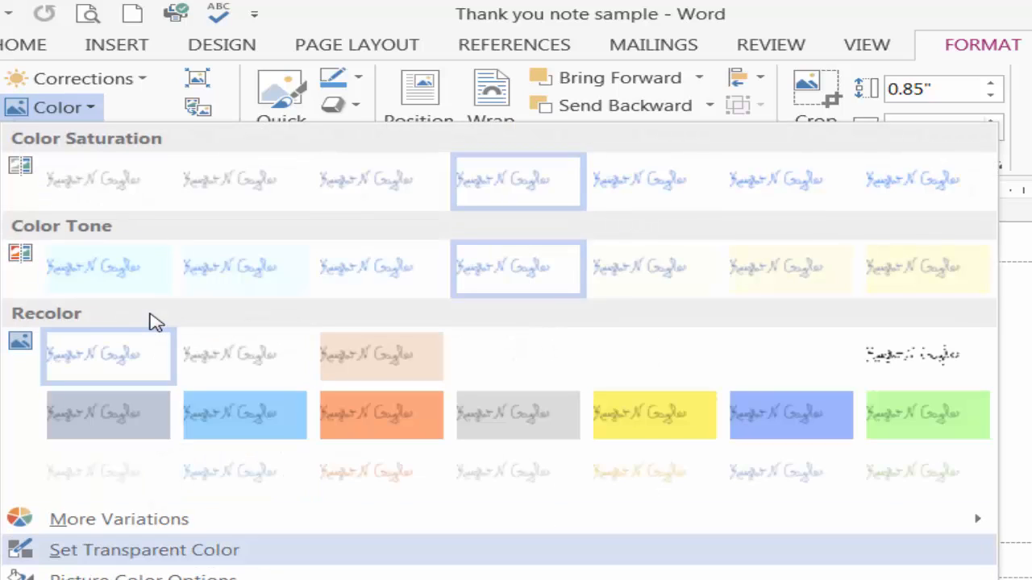
{"action": "left_click", "coordinate": [184, 551]}
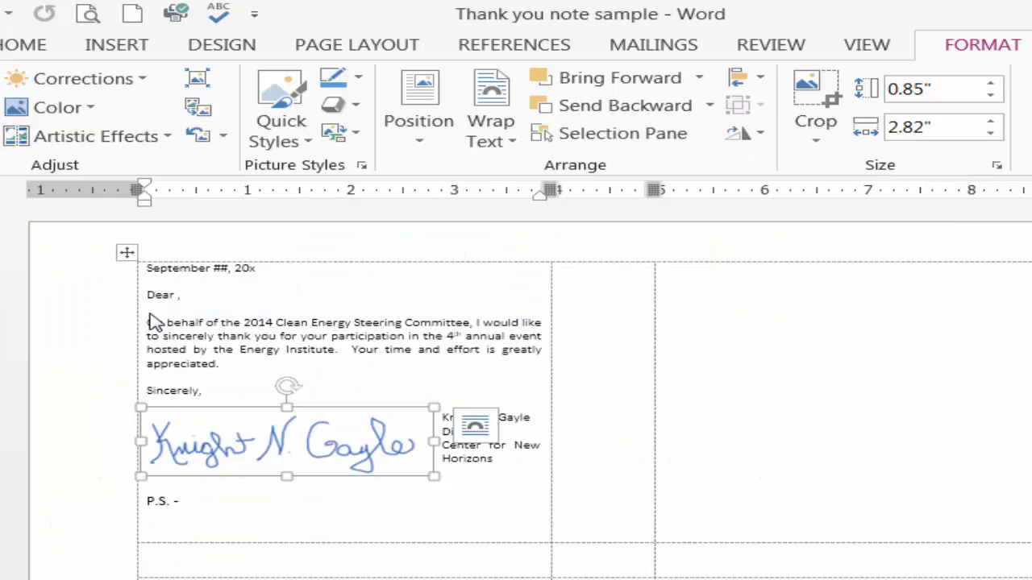
{"action": "left_click", "coordinate": [300, 442]}
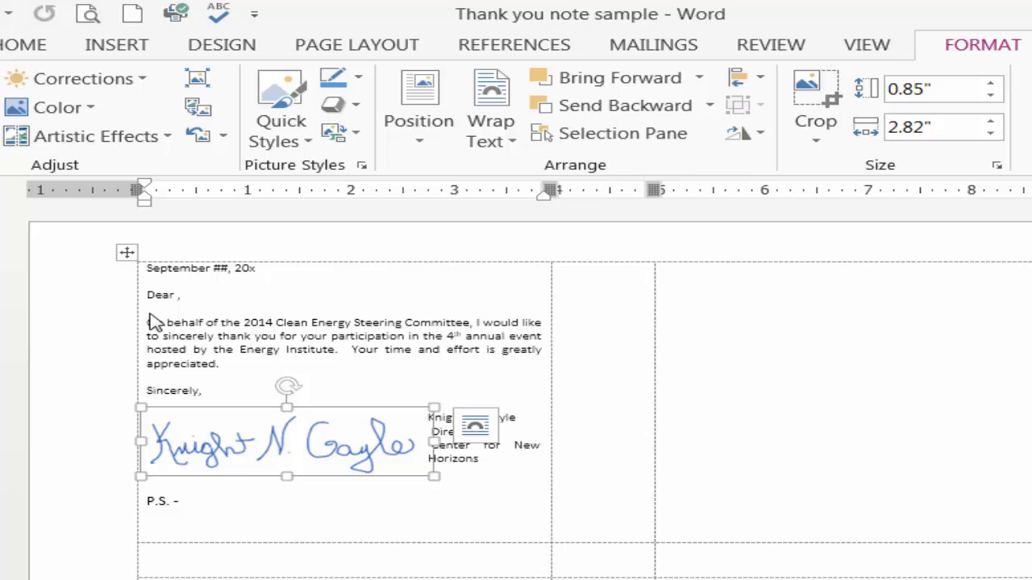
Shrink the signature picture to about 0.48 by 1.6 inches and add a line break that pushes the typed signature block below it
{"action": "left_click_drag", "start_coordinate": [435, 477], "coordinate": [308, 446]}
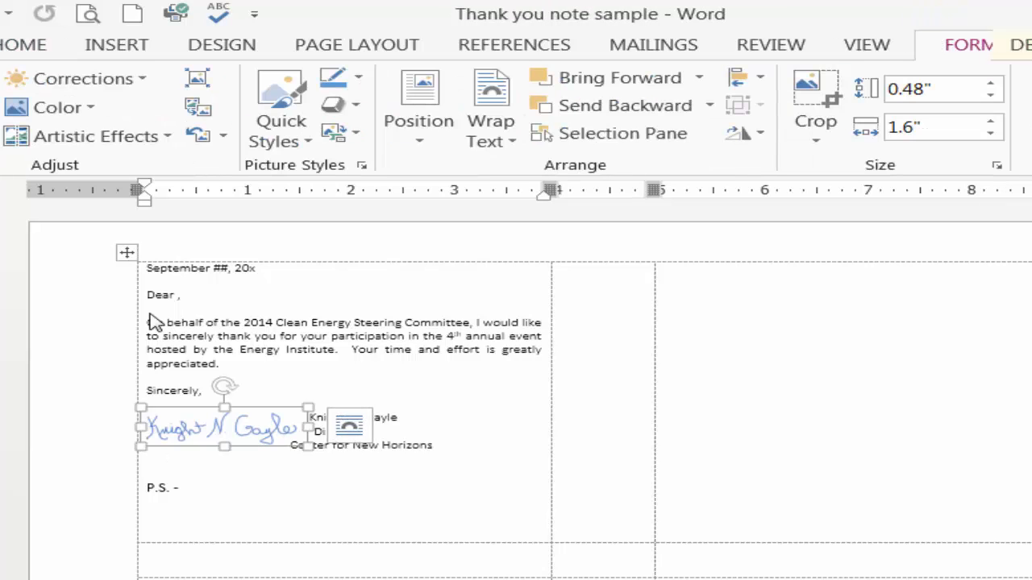
{"action": "left_click", "coordinate": [147, 459]}
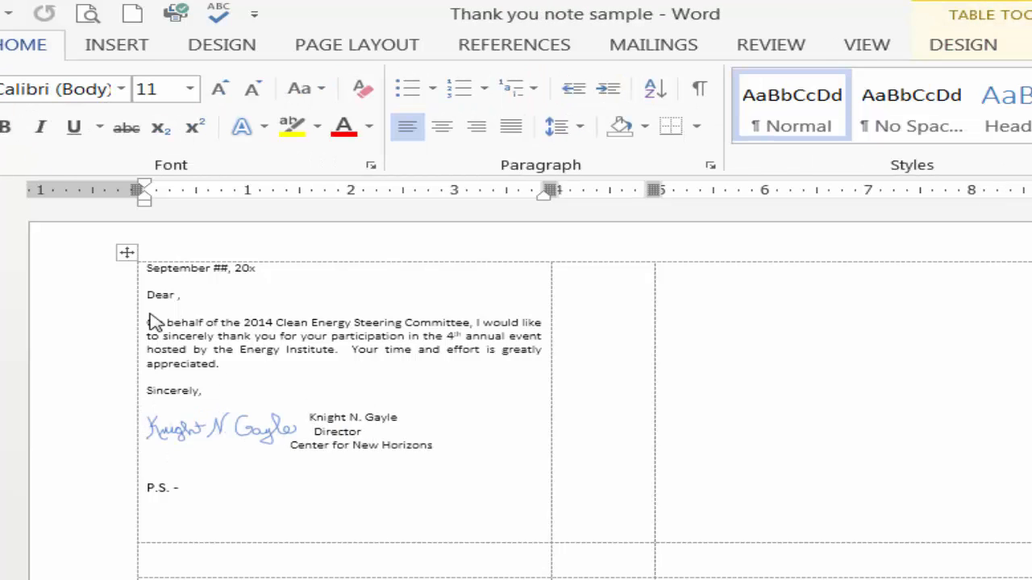
{"action": "left_click", "coordinate": [306, 404]}
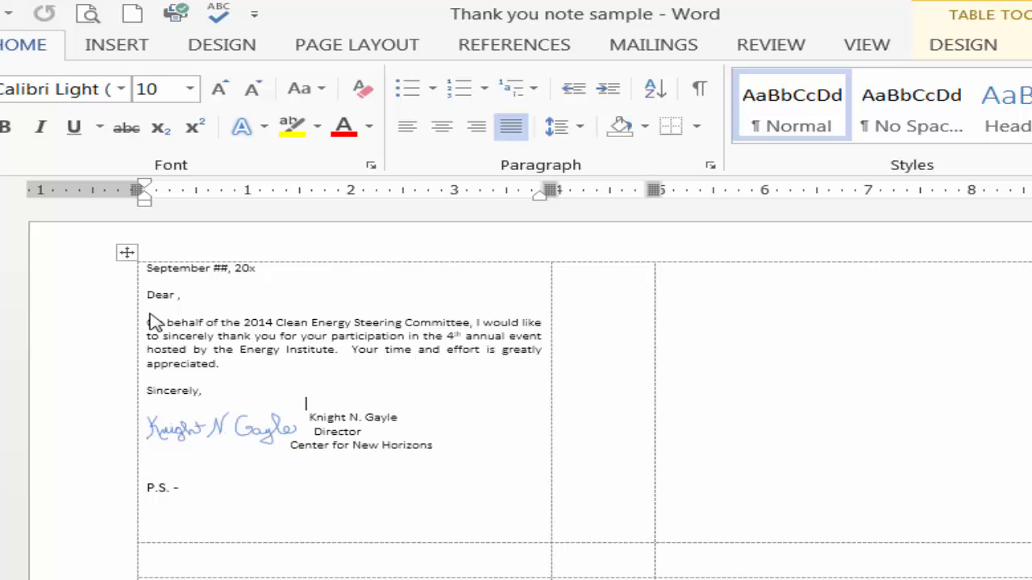
{"action": "left_click", "coordinate": [310, 417]}
{"action": "key", "text": "Return"}
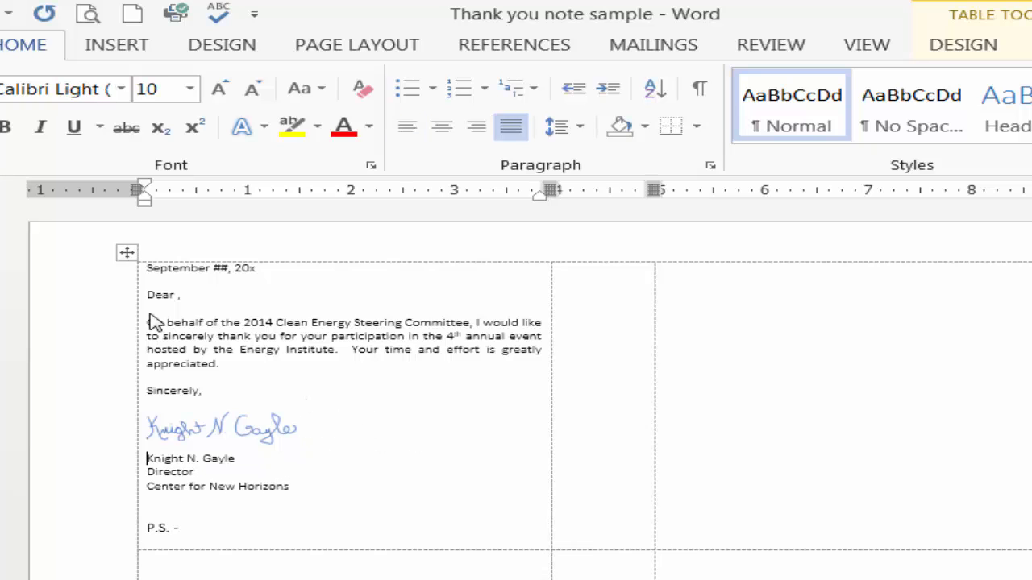
Nudge the signature picture up and remove the extra blank line so the typed name starts directly beneath it
{"action": "left_click", "coordinate": [224, 427]}
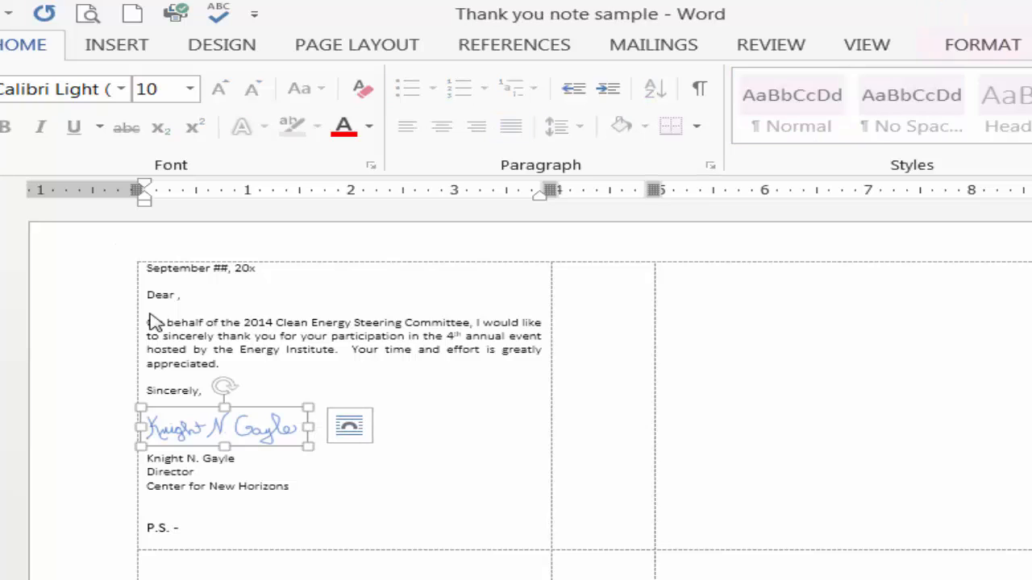
{"action": "key", "text": "Up"}
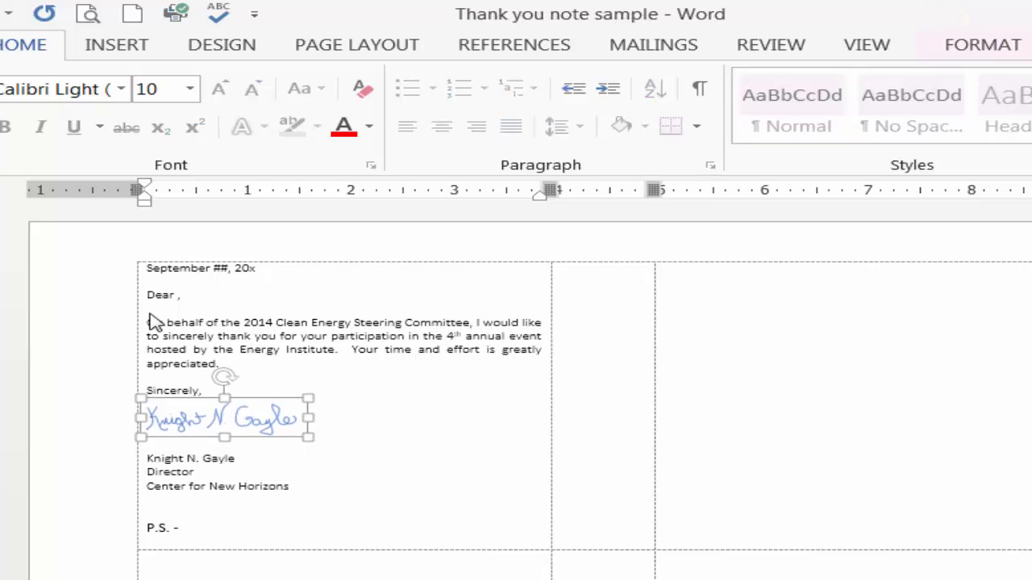
{"action": "left_click", "coordinate": [315, 431]}
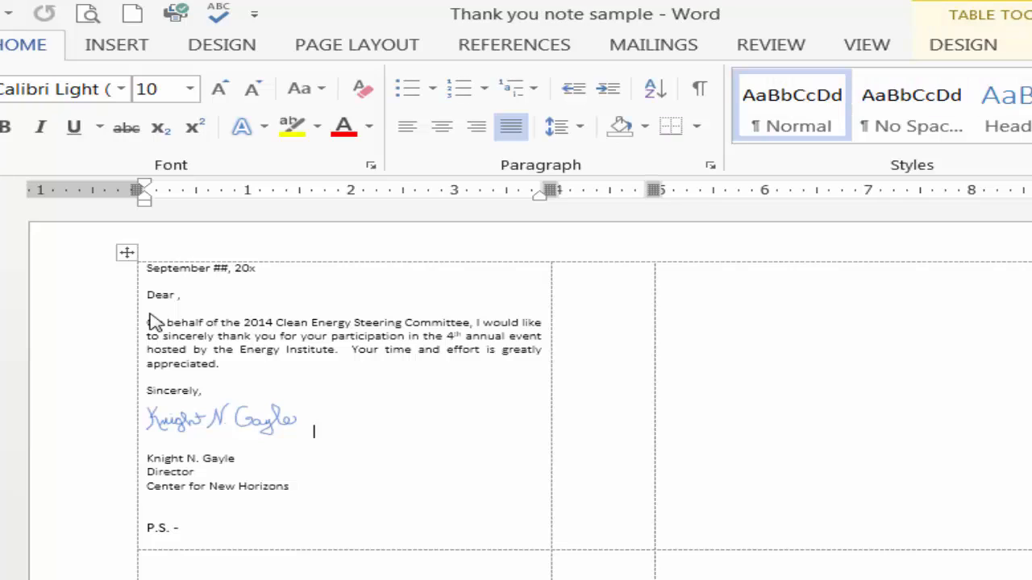
{"action": "key", "text": "Delete"}
{"action": "key", "text": "Delete"}
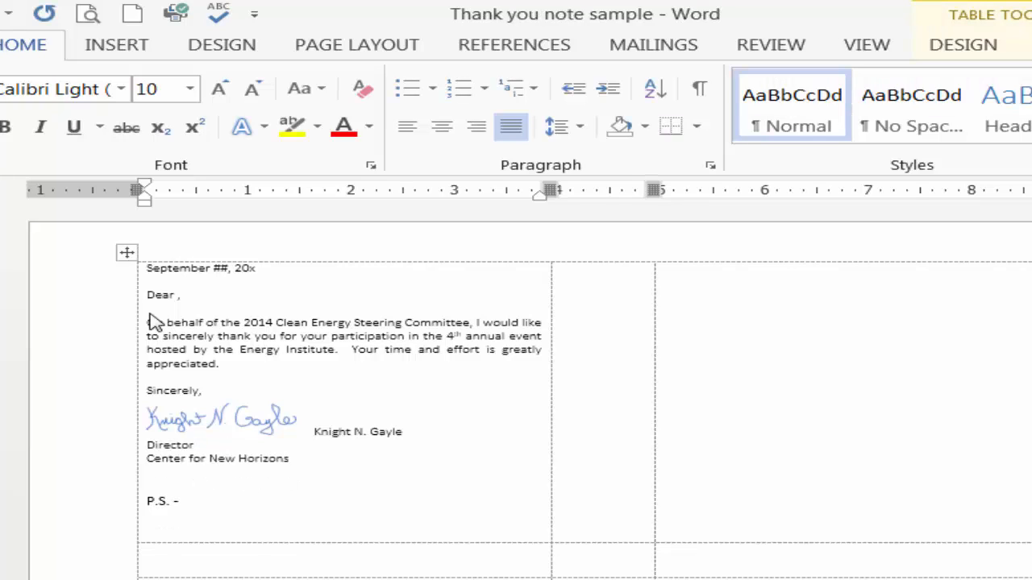
{"action": "key", "text": "Return"}
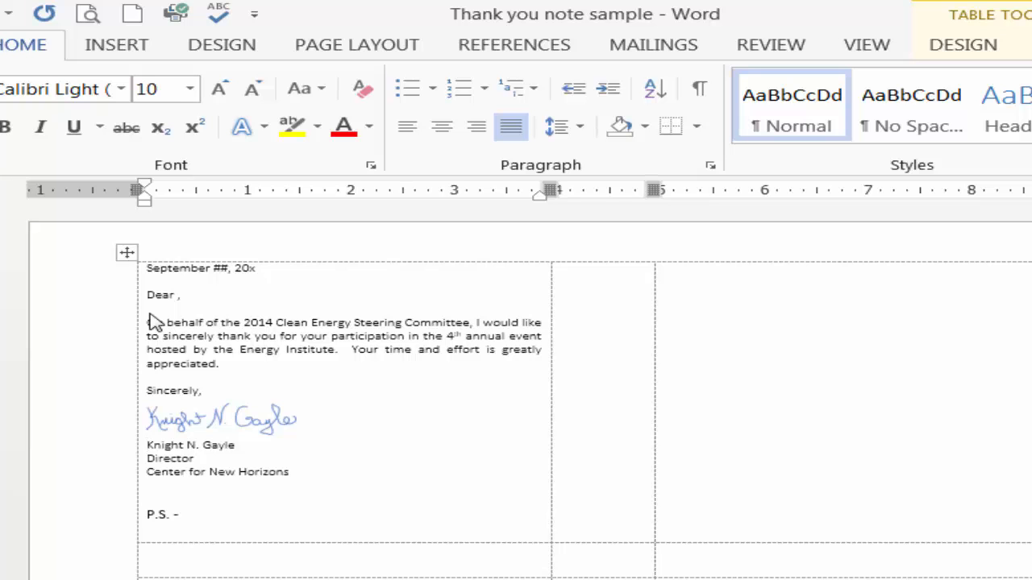
Change the signature picture's text wrapping to In Front of Text
{"action": "left_click", "coordinate": [222, 419]}
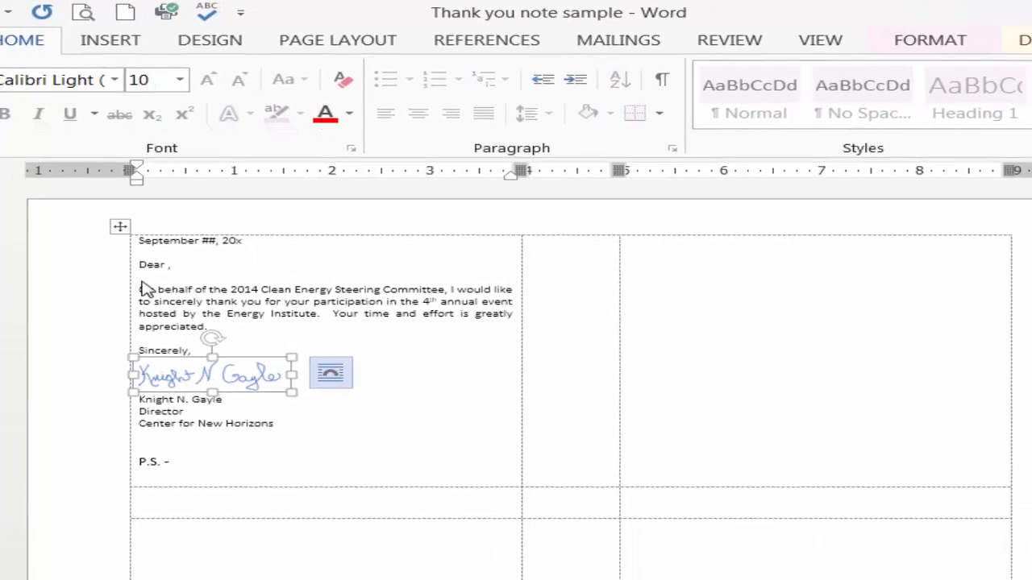
{"action": "left_click", "coordinate": [330, 372]}
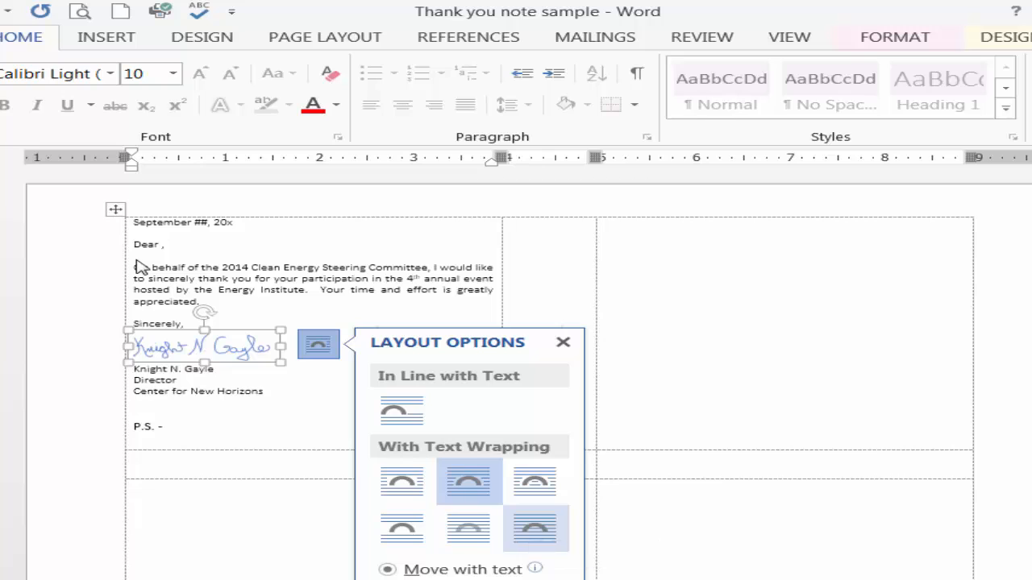
{"action": "left_click", "coordinate": [535, 528]}
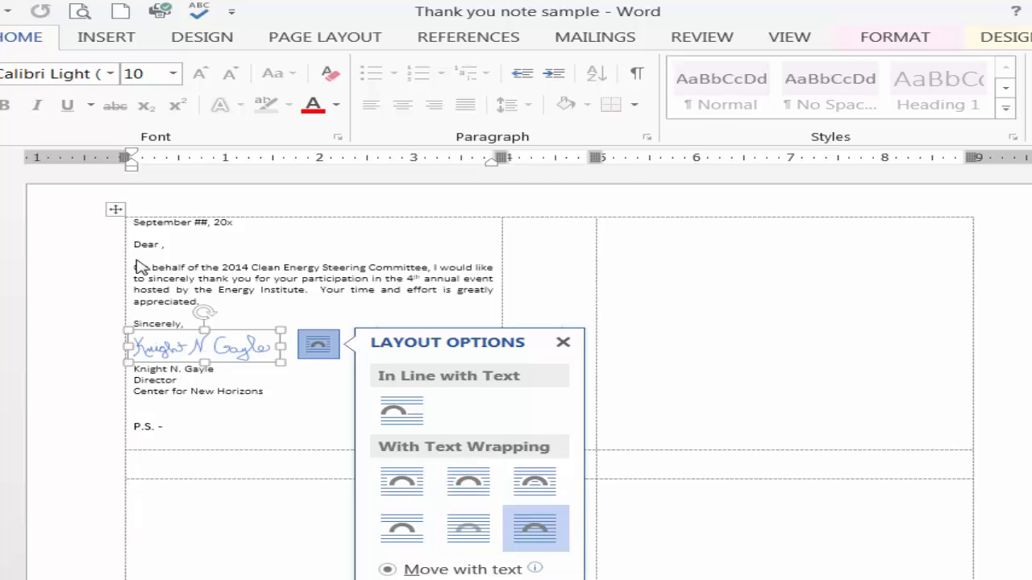
{"action": "left_click", "coordinate": [141, 267]}
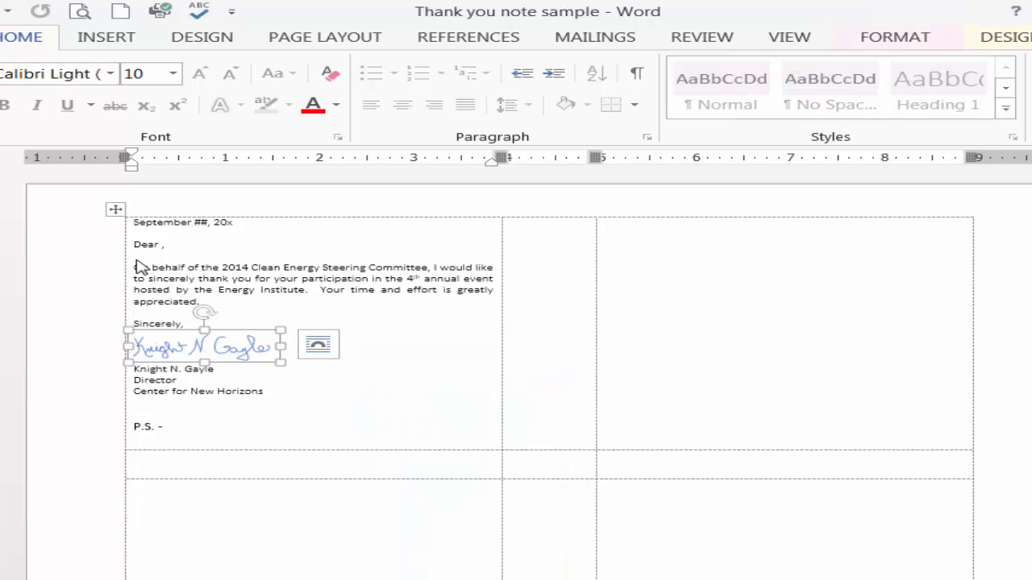
Nudge the signature picture down and slightly left so it slightly overlaps the typed name
{"action": "key", "text": "Right"}
{"action": "key", "text": "Down"}
{"action": "key", "text": "Down"}
{"action": "key", "text": "Down"}
{"action": "key", "text": "Up"}
{"action": "key", "text": "Left"}
{"action": "key", "text": "Left"}
{"action": "key", "text": "Left"}
{"action": "key", "text": "Left"}
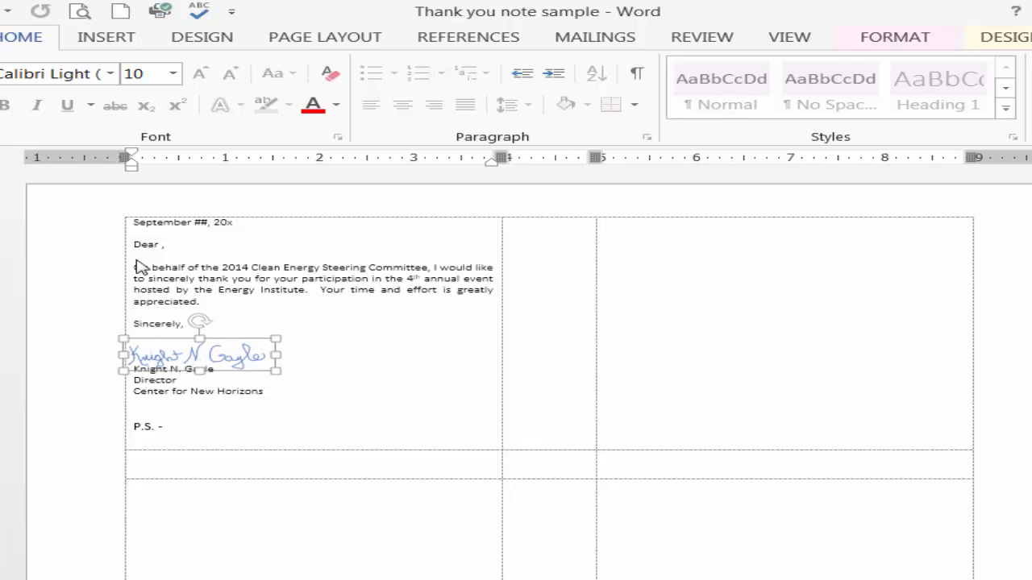
Nudge the signature picture slightly right and down so it lines up with the typed name
{"action": "key", "text": "Right"}
{"action": "key", "text": "Right"}
{"action": "key", "text": "Right"}
{"action": "key", "text": "Right"}
{"action": "key", "text": "Right"}
{"action": "key", "text": "Right"}
{"action": "key", "text": "Down"}
{"action": "key", "text": "Left"}
{"action": "key", "text": "Left"}
{"action": "key", "text": "Left"}
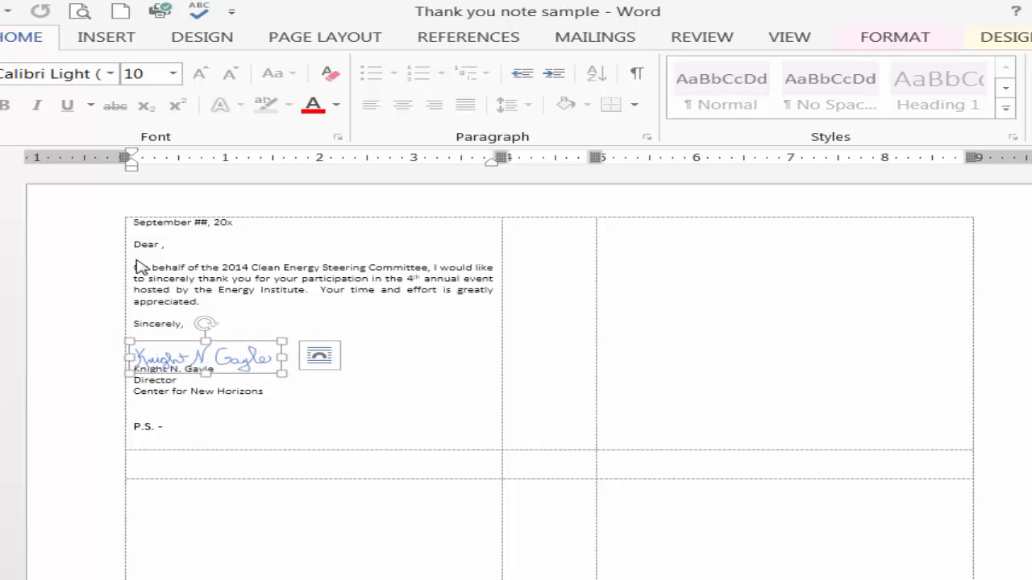
{"action": "key", "text": "Escape"}
{"action": "left_click", "coordinate": [205, 357]}
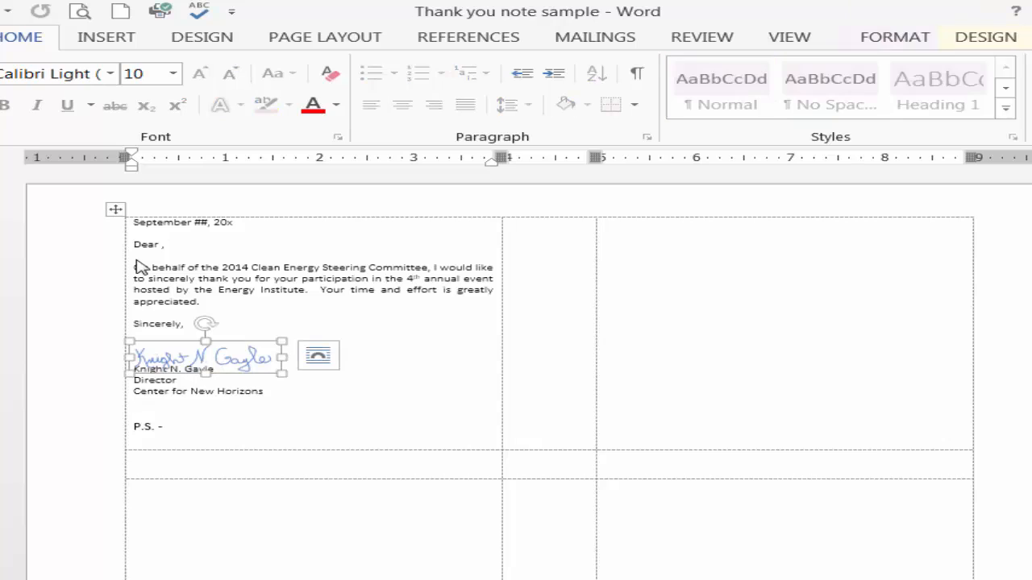
Remove the blank line between "Sincerely," and the signature block
{"action": "left_click", "coordinate": [185, 324]}
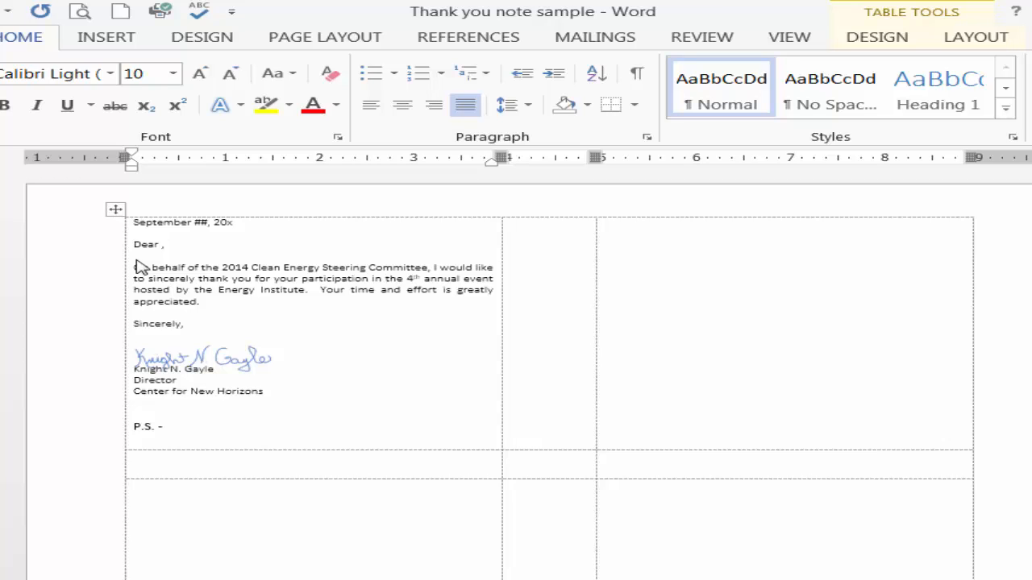
{"action": "key", "text": "Down"}
{"action": "key", "text": "BackSpace"}
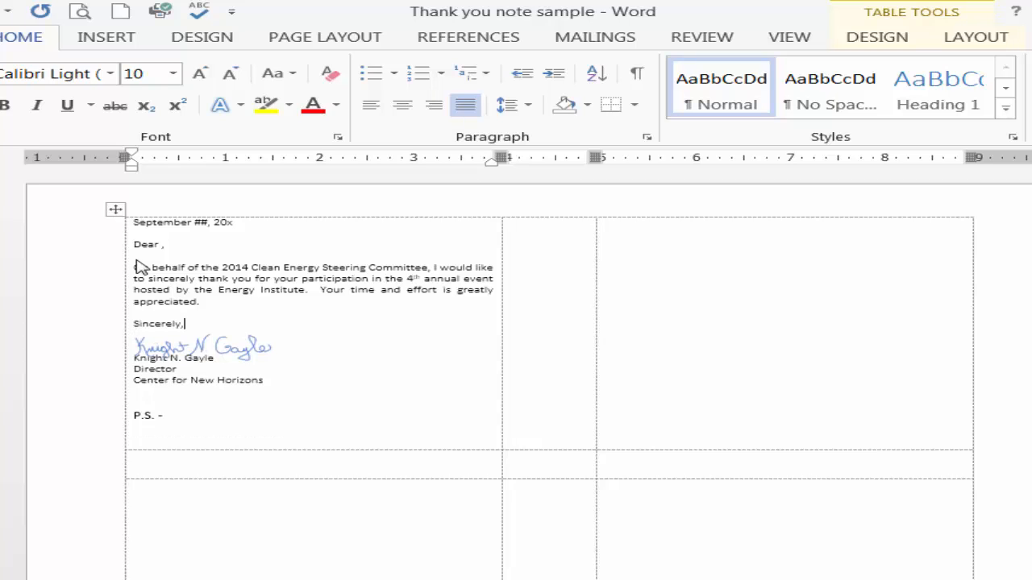
Nudge the signature picture slightly left and up so it sits between "Sincerely," and the typed name
{"action": "left_click", "coordinate": [203, 346]}
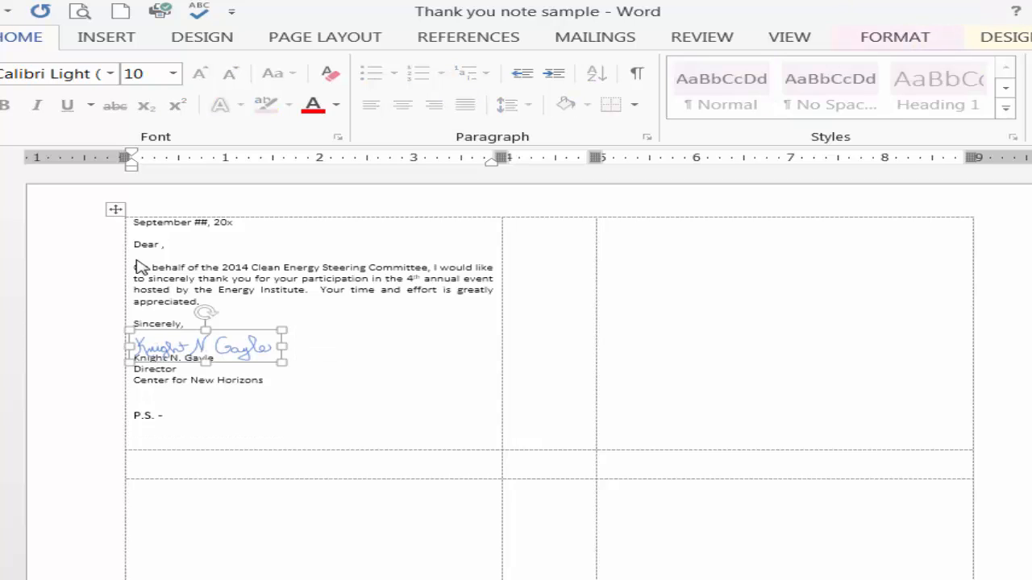
{"action": "key", "text": "Left"}
{"action": "key", "text": "Right"}
{"action": "key", "text": "Right"}
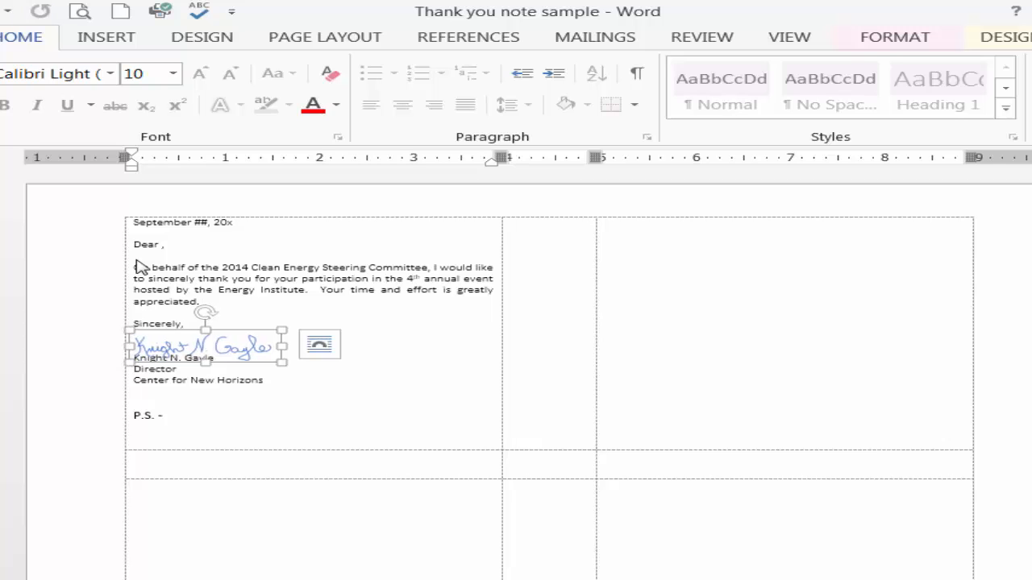
{"action": "left_click", "coordinate": [165, 416]}
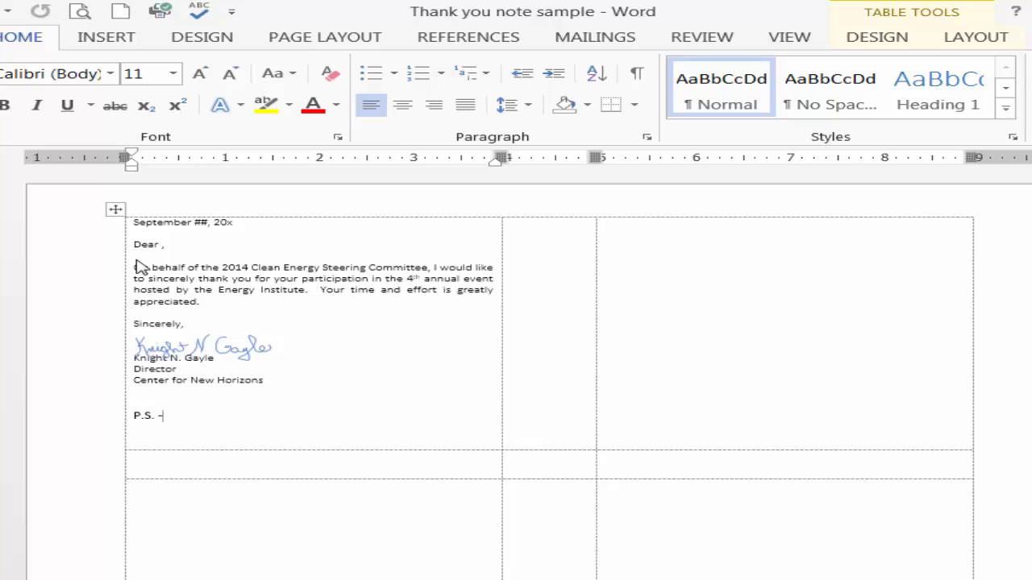
{"action": "left_click", "coordinate": [205, 347]}
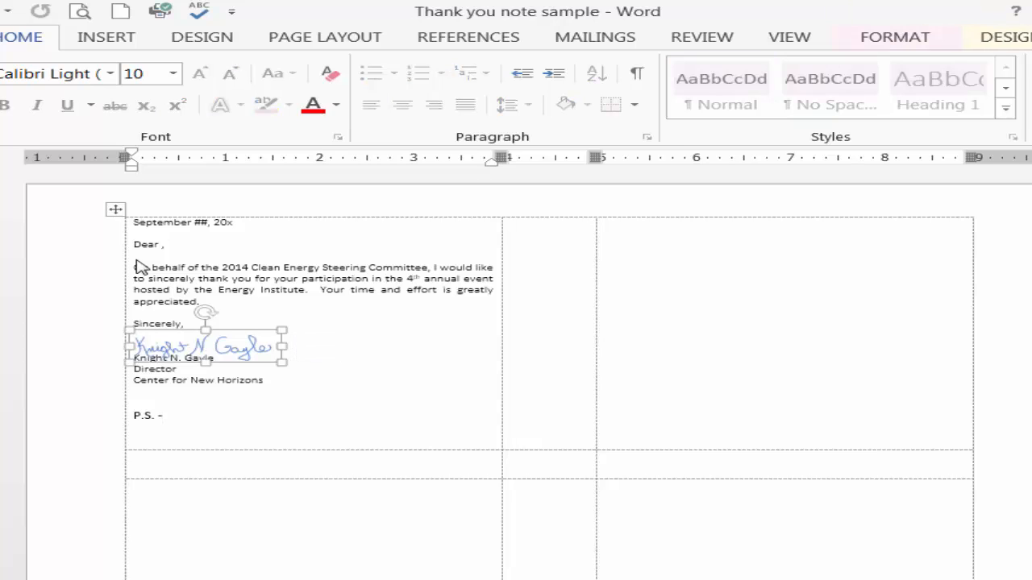
{"action": "key", "text": "Up"}
{"action": "left_click_drag", "start_coordinate": [205, 343], "coordinate": [201, 349]}
{"action": "key", "text": "Up"}
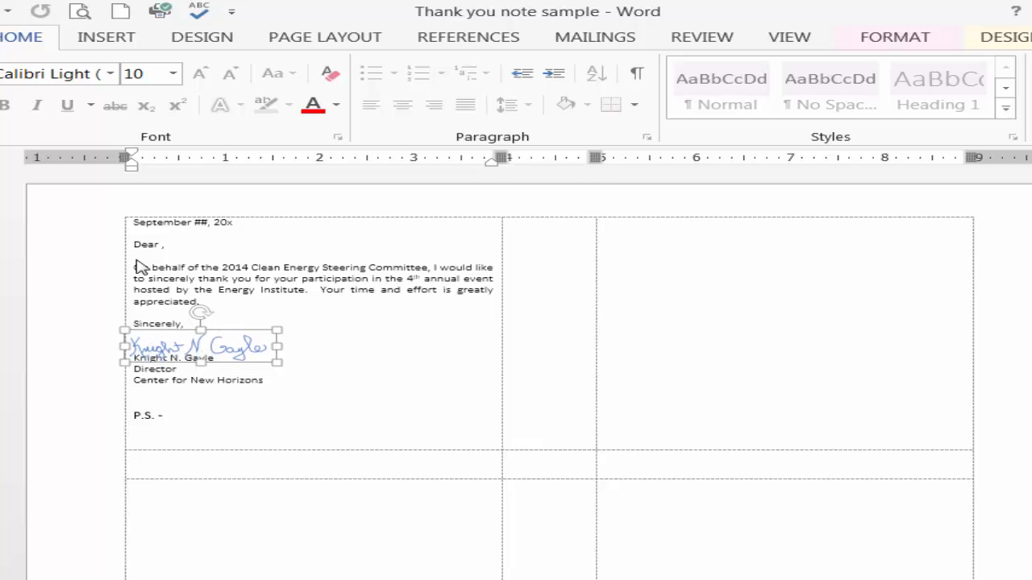
{"action": "key", "text": "Up"}
{"action": "key", "text": "Up"}
{"action": "key", "text": "Down"}
{"action": "key", "text": "Down"}
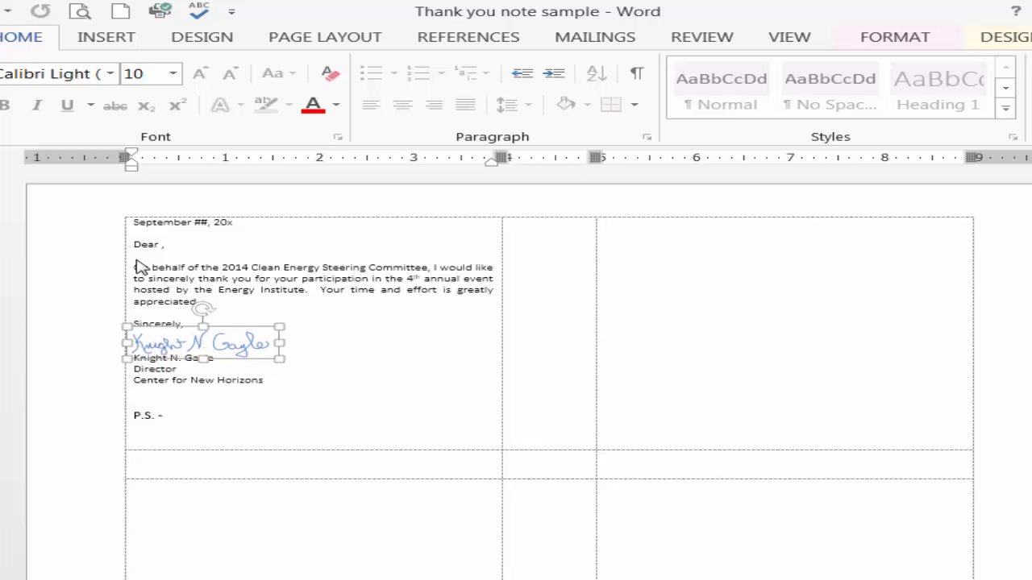
{"action": "key", "text": "Escape"}
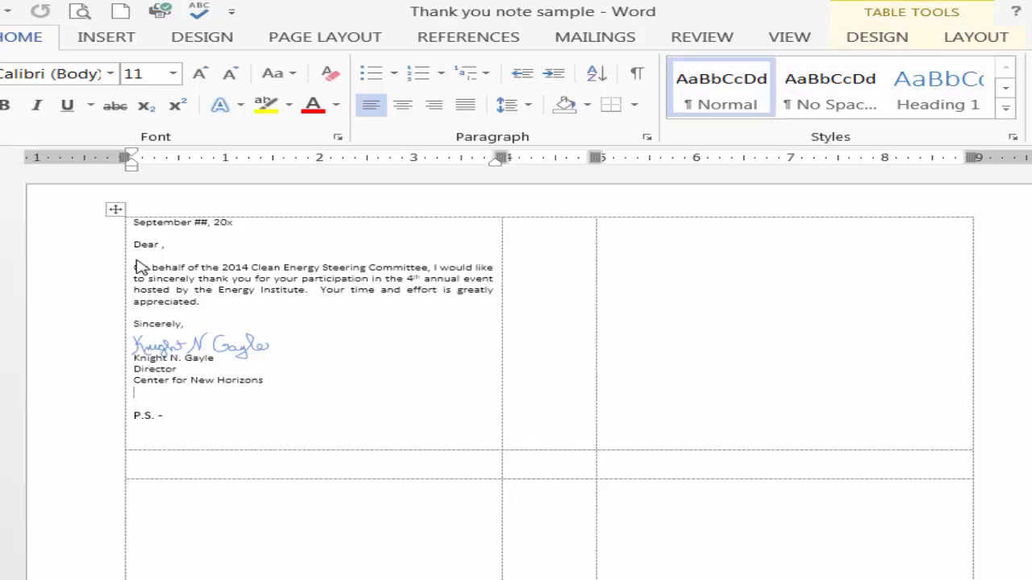
{"action": "key", "text": "ctrl+Home"}
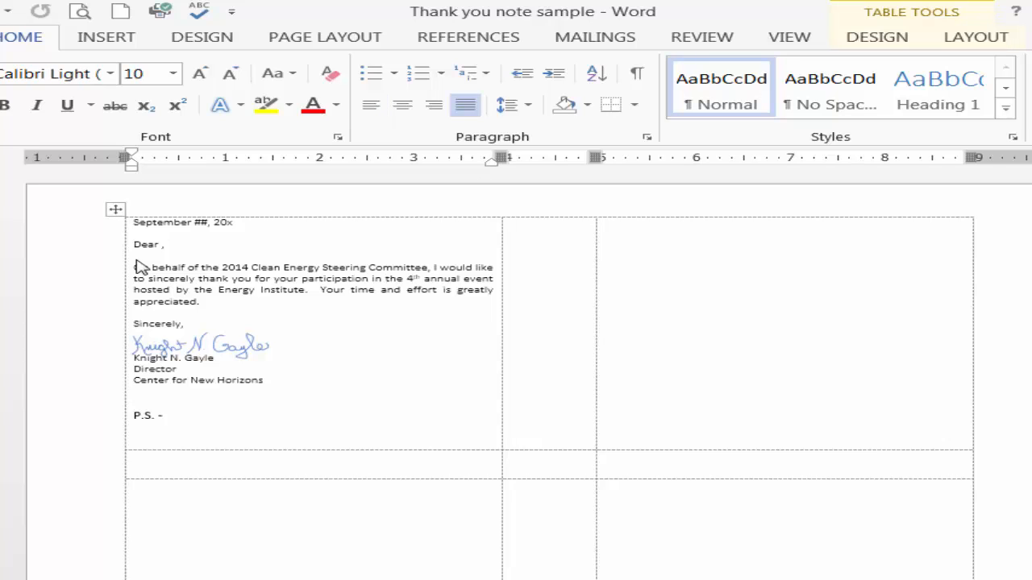
{"action": "key", "text": "Return"}
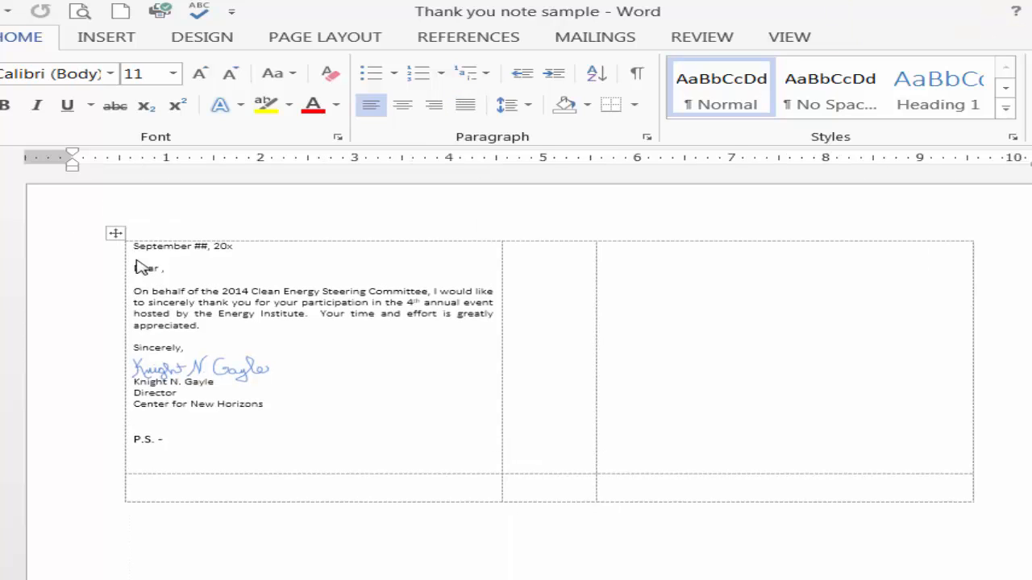
{"action": "key", "text": "ctrl+z"}
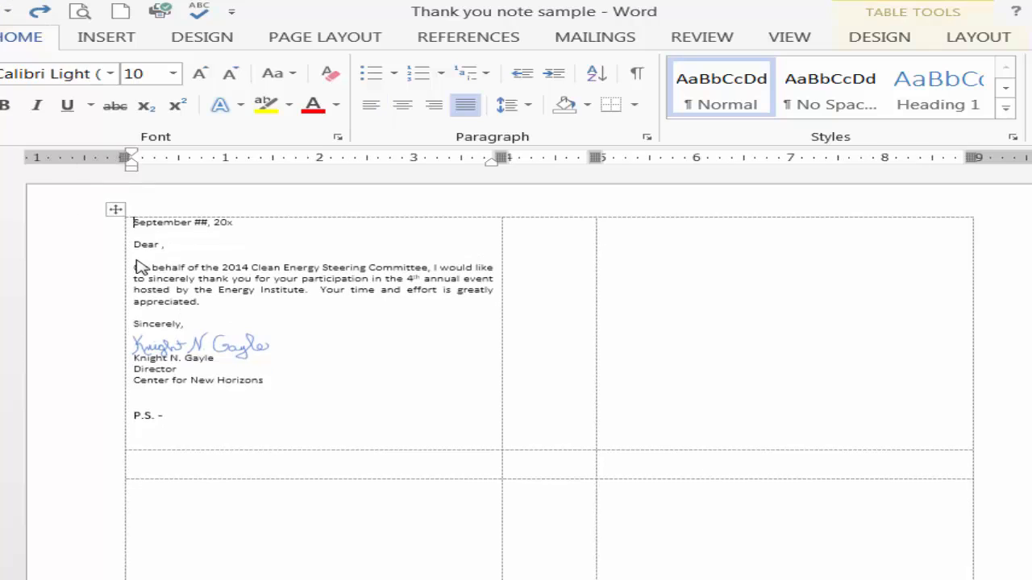
Insert a blank line above the date at the top of the first card cell
{"action": "key", "text": "Right"}
{"action": "key", "text": "Return"}
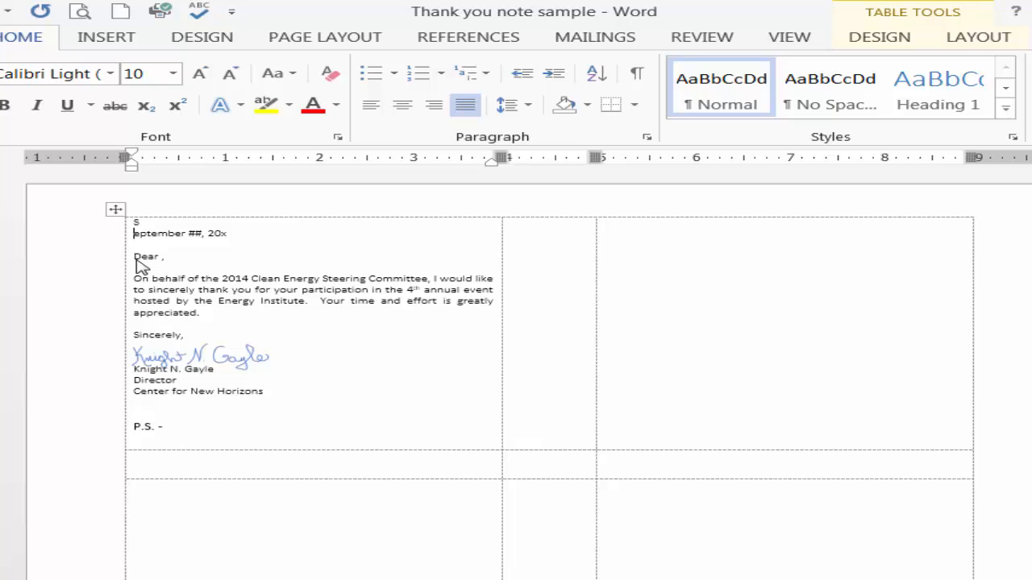
{"action": "type", "text": "S"}
{"action": "key", "text": "Up"}
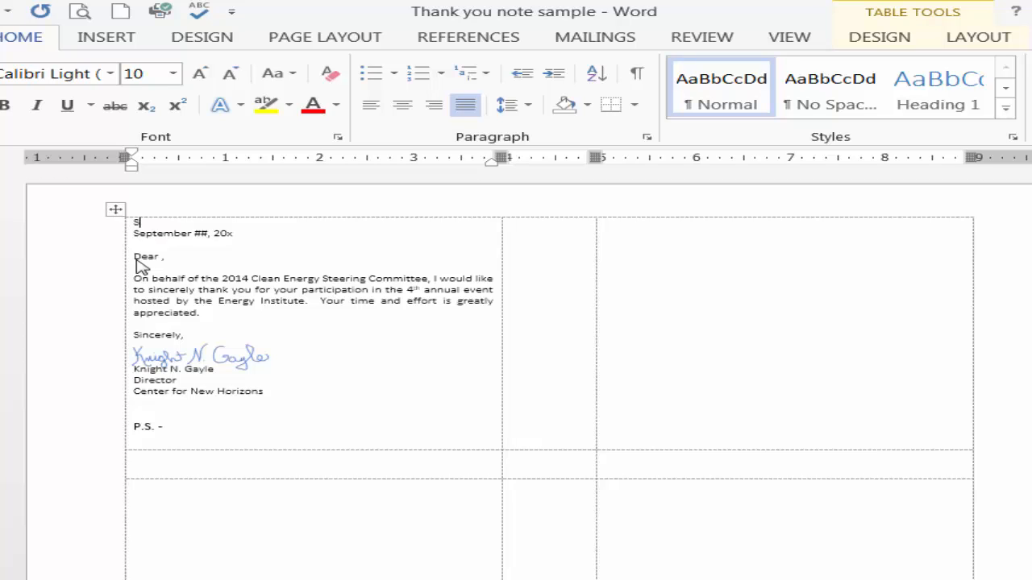
{"action": "key", "text": "BackSpace"}
{"action": "key", "text": "Down"}
{"action": "key", "text": "Down"}
{"action": "key", "text": "Down"}
{"action": "key", "text": "Down"}
{"action": "key", "text": "Down"}
{"action": "key", "text": "Down"}
{"action": "key", "text": "Down"}
{"action": "key", "text": "Down"}
{"action": "key", "text": "Down"}
{"action": "key", "text": "Down"}
{"action": "key", "text": "Down"}
{"action": "key", "text": "Down"}
{"action": "key", "text": "Down"}
{"action": "key", "text": "Down"}
{"action": "key", "text": "Down"}
{"action": "key", "text": "Down"}
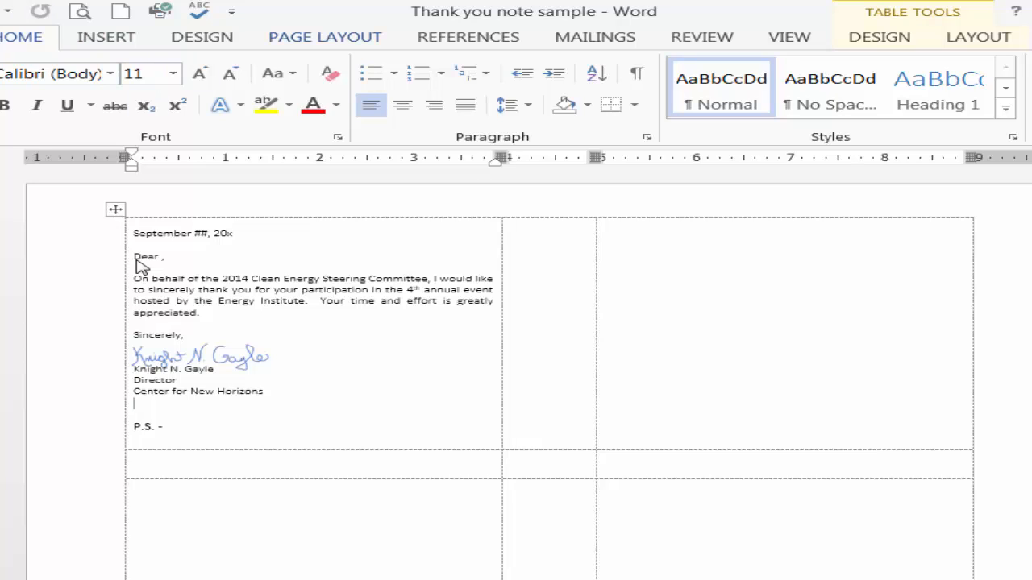
Start a Labels mail merge and dismiss the label options without choosing a label product
{"action": "left_click", "coordinate": [595, 38]}
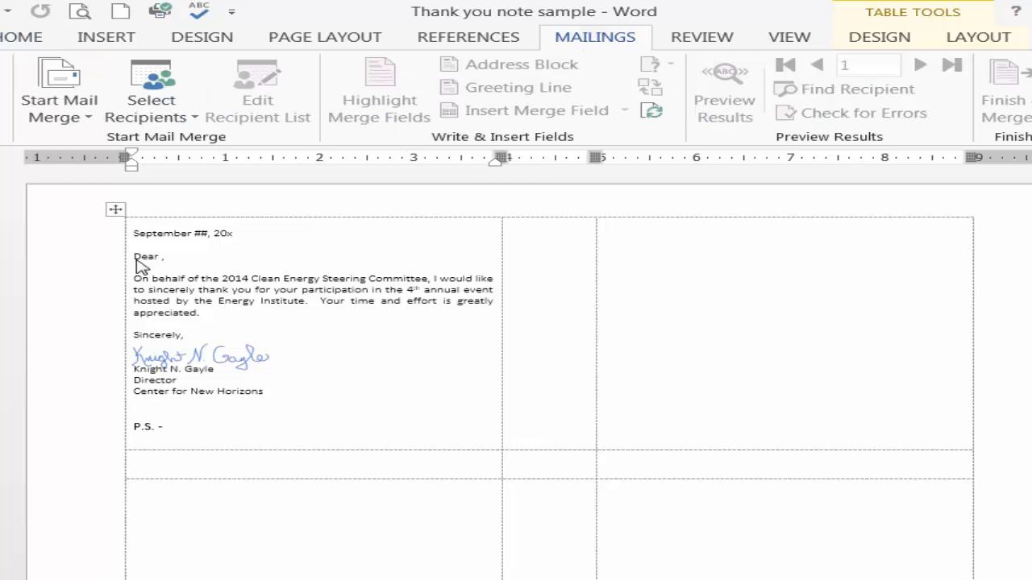
{"action": "left_click", "coordinate": [59, 109]}
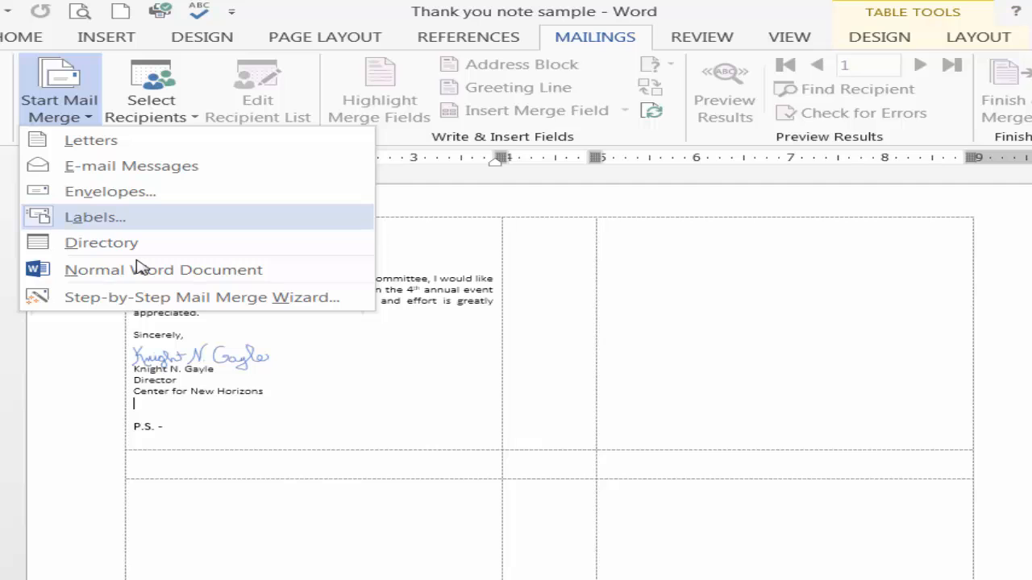
{"action": "left_click", "coordinate": [95, 218]}
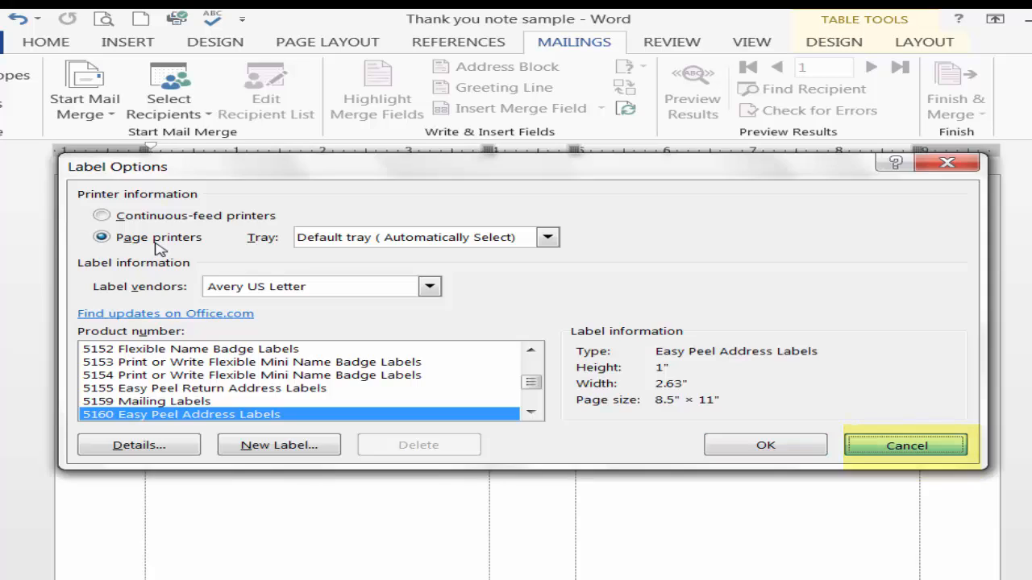
{"action": "key", "text": "Escape"}
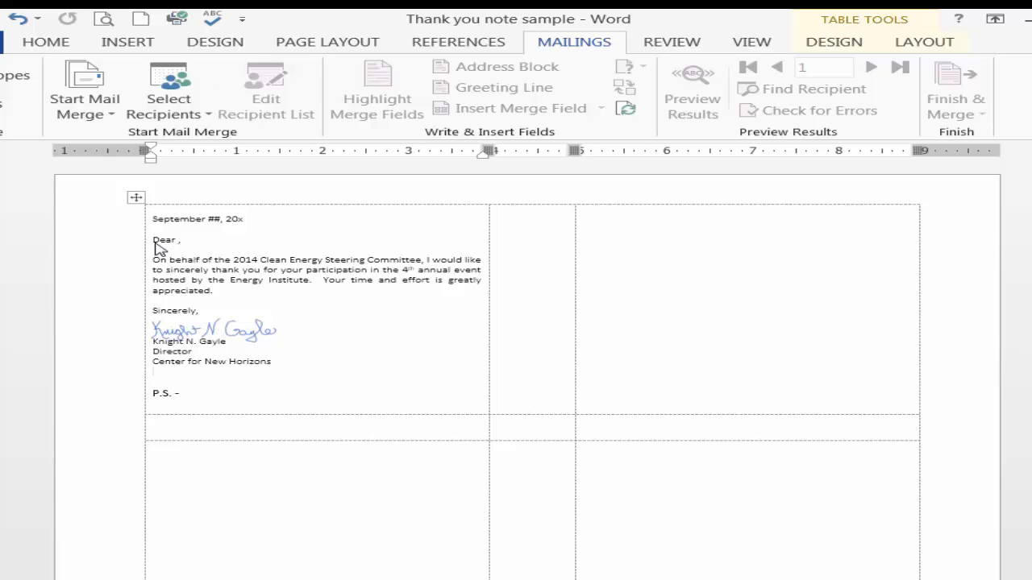
Attach the existing recipient workbook from the Desktop as the merge list, using Sheet1$ with column headers in the first row
{"action": "left_click", "coordinate": [169, 101]}
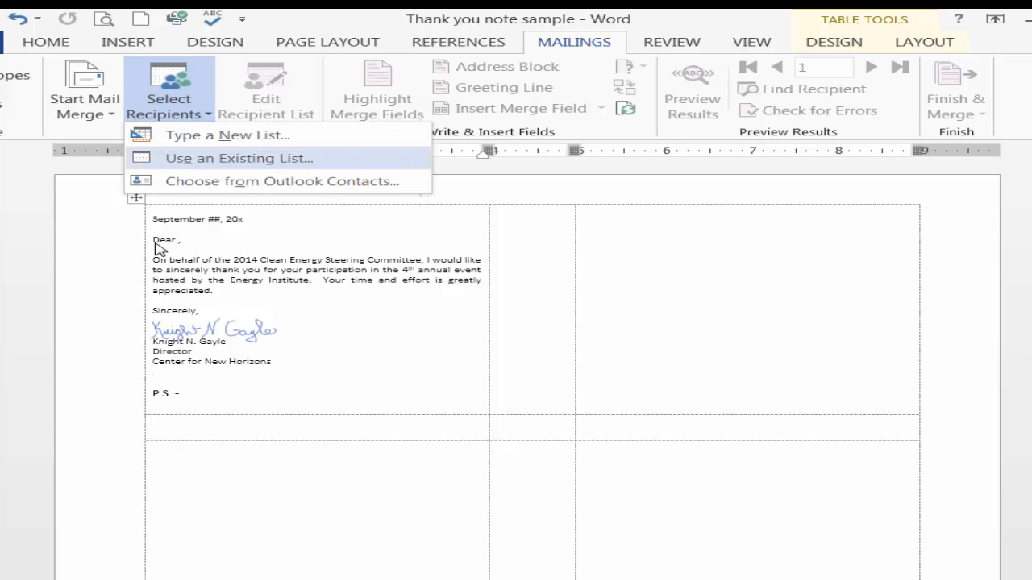
{"action": "key", "text": "Return"}
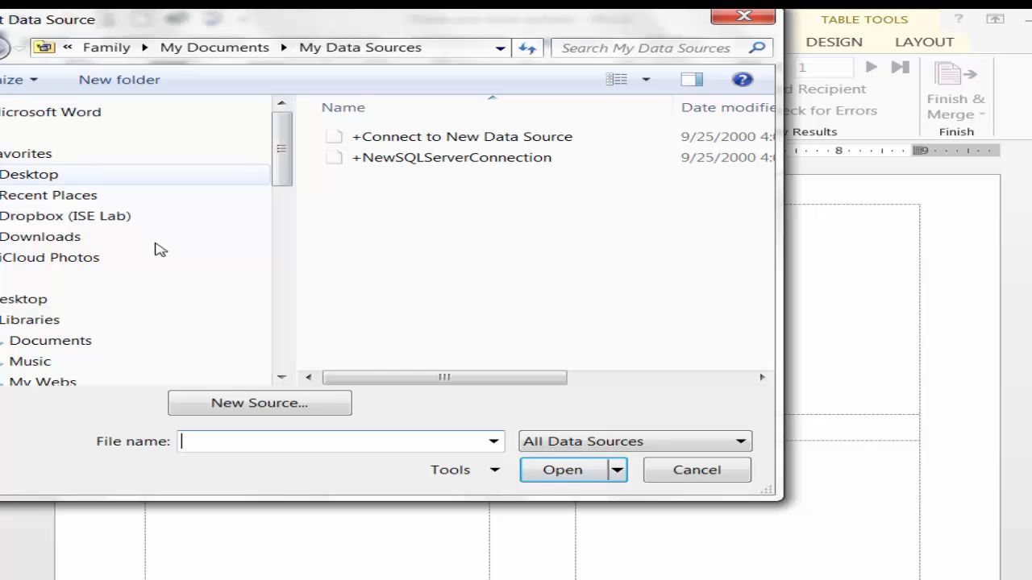
{"action": "left_click", "coordinate": [29, 174]}
{"action": "left_click_drag", "start_coordinate": [763, 155], "coordinate": [762, 325]}
{"action": "double_click", "coordinate": [606, 321]}
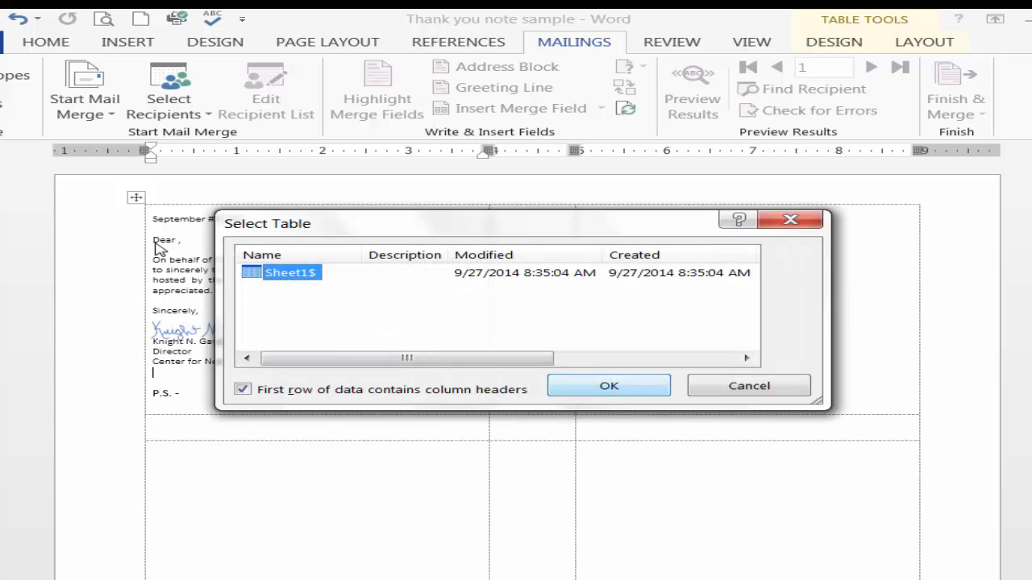
{"action": "key", "text": "Return"}
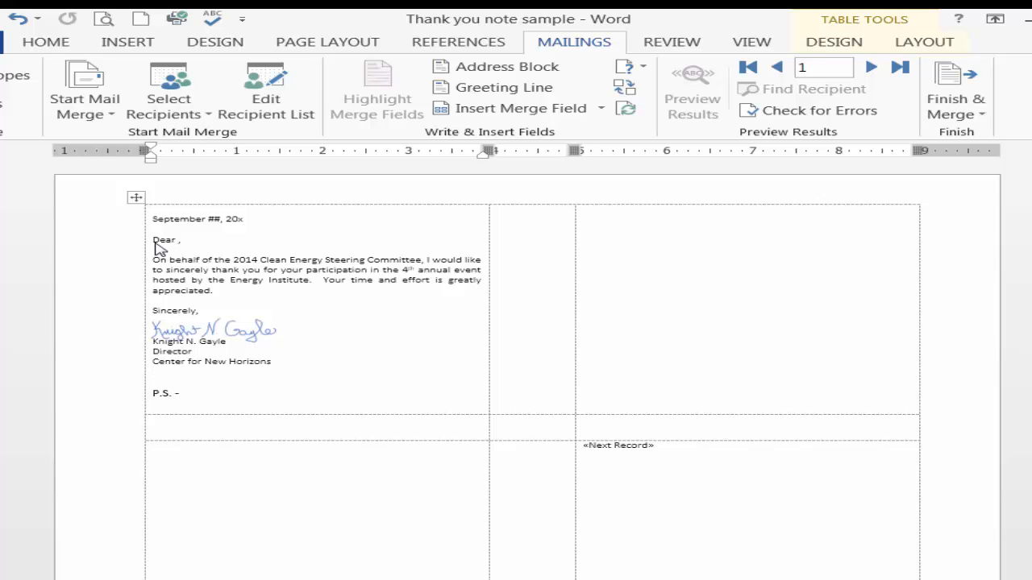
Insert the First merge field between "Dear" and the comma in the greeting
{"action": "left_click", "coordinate": [177, 241]}
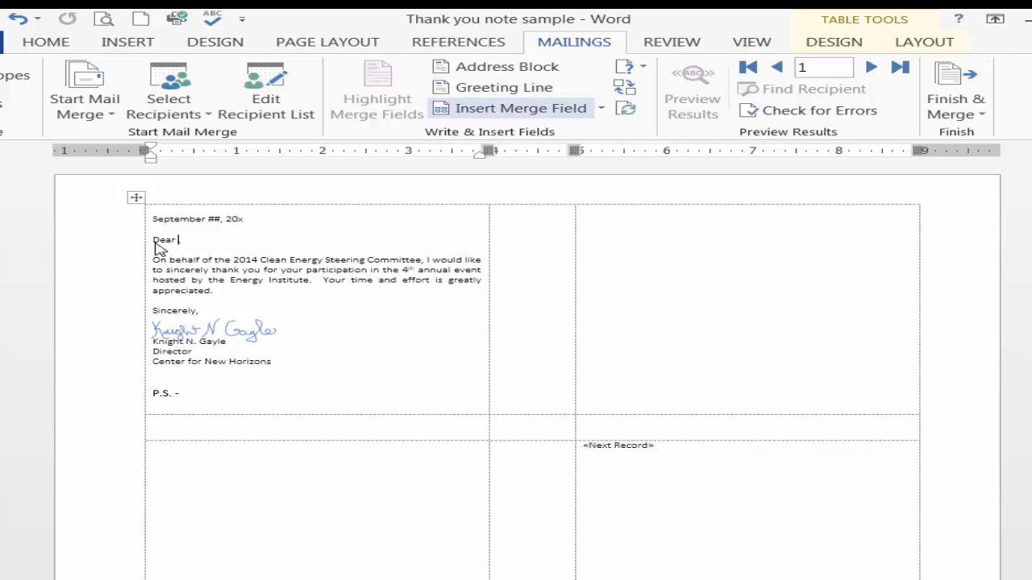
{"action": "left_click", "coordinate": [508, 108]}
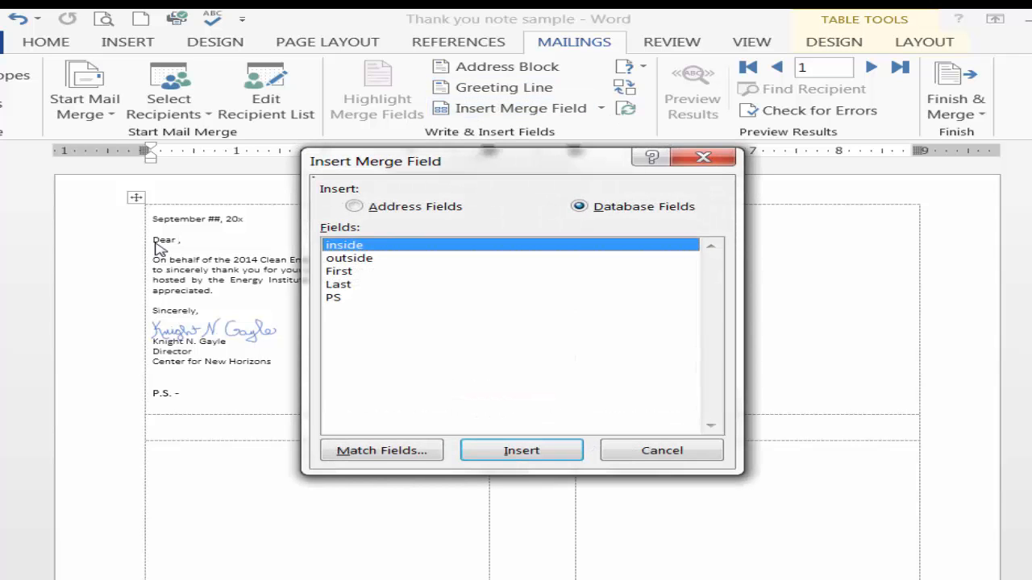
{"action": "left_click", "coordinate": [339, 272]}
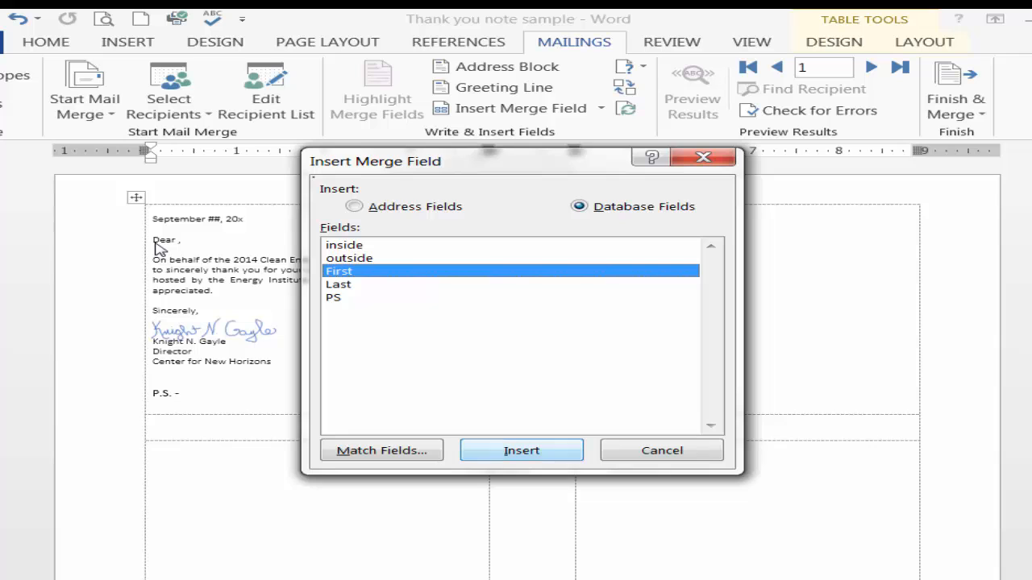
{"action": "left_click", "coordinate": [522, 450]}
{"action": "left_click", "coordinate": [662, 451]}
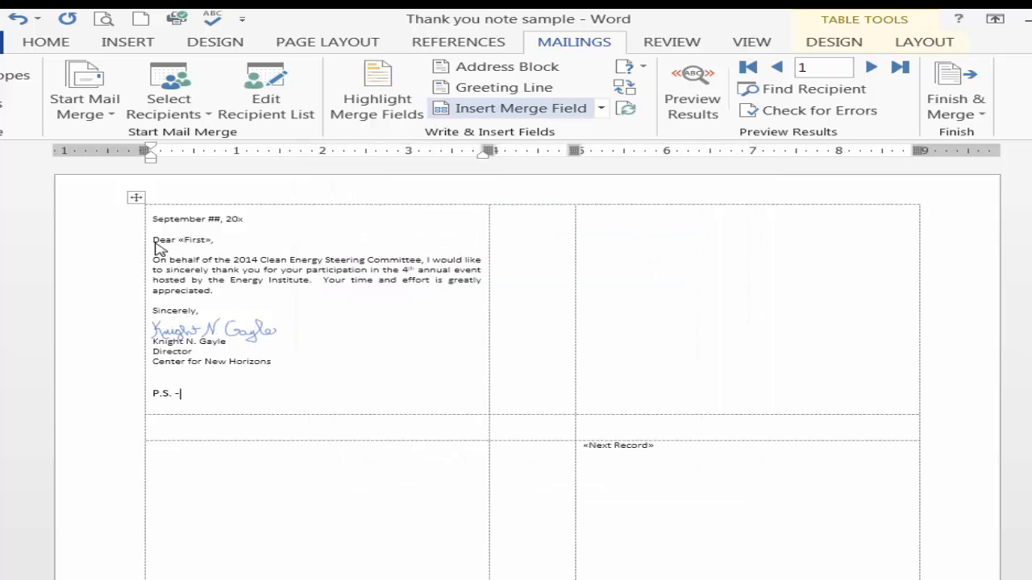
Insert the PS merge field after "P.S. -" and briefly preview the merged results
{"action": "left_click", "coordinate": [520, 108]}
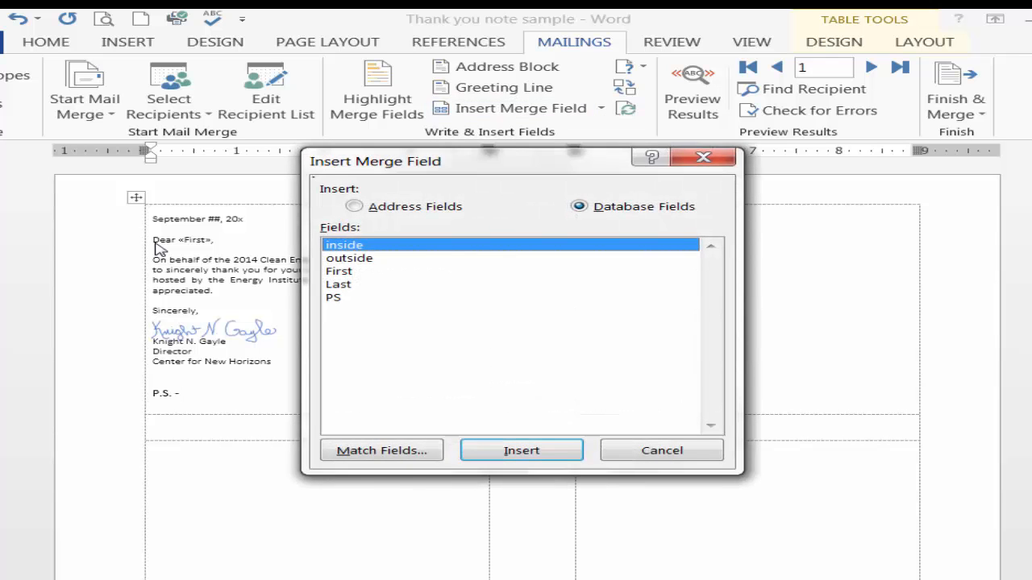
{"action": "left_click", "coordinate": [334, 297]}
{"action": "left_click", "coordinate": [522, 450]}
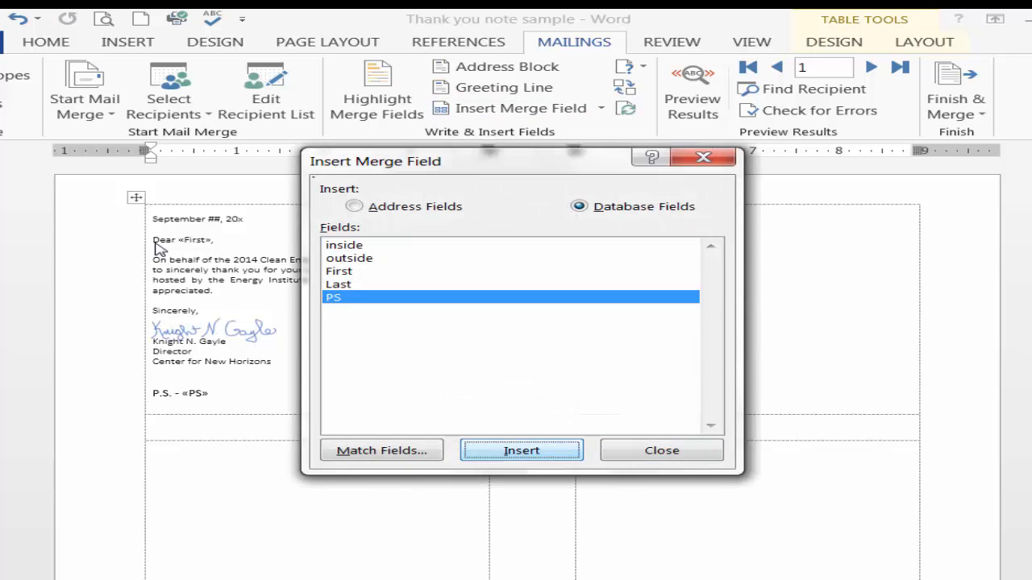
{"action": "left_click", "coordinate": [661, 450]}
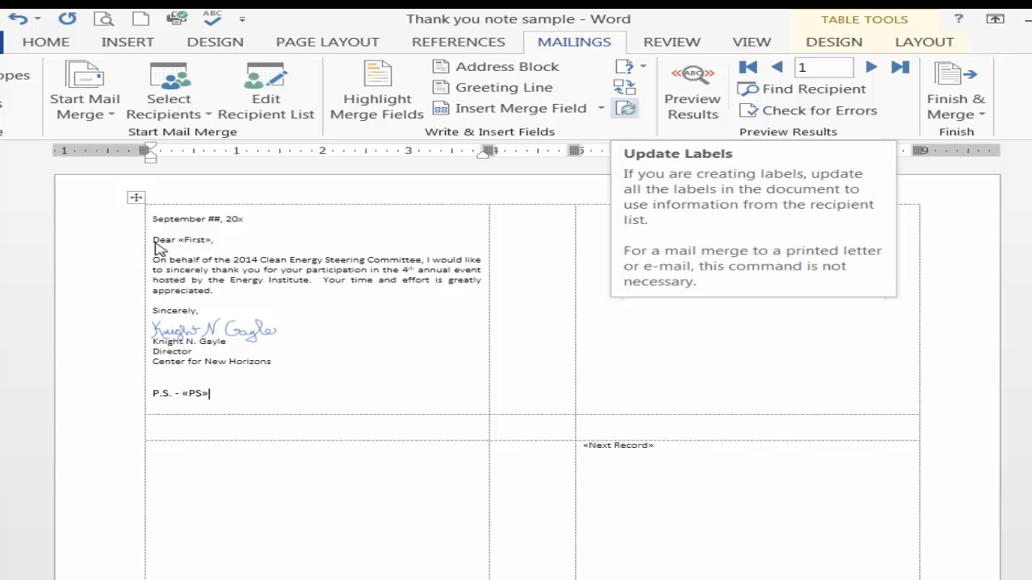
{"action": "left_click", "coordinate": [693, 97]}
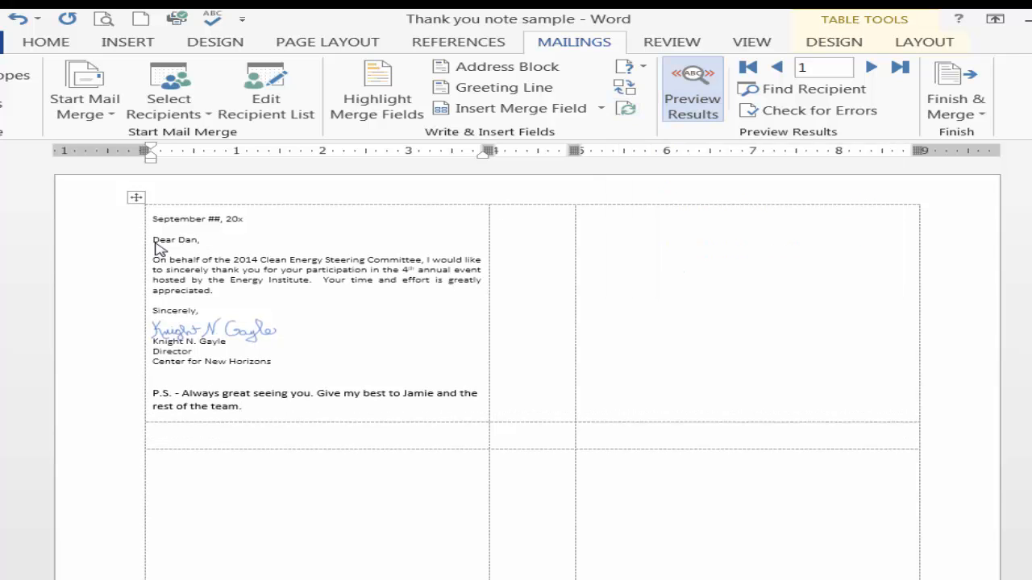
{"action": "left_click", "coordinate": [692, 97]}
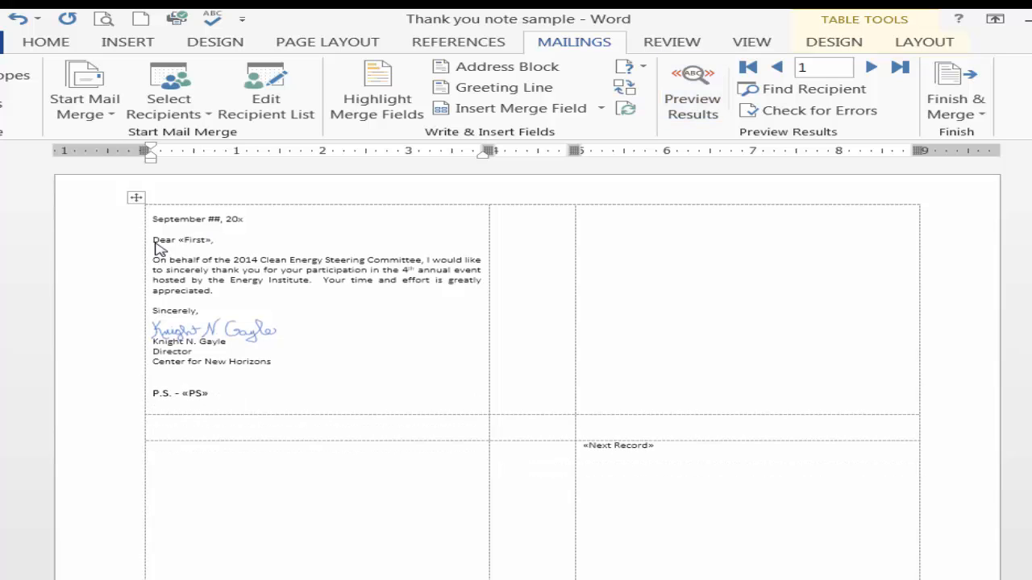
Format the PS merge field in the first card as italic Viner Hand ITC
{"action": "left_click_drag", "start_coordinate": [183, 394], "coordinate": [209, 395]}
{"action": "left_click", "coordinate": [46, 41]}
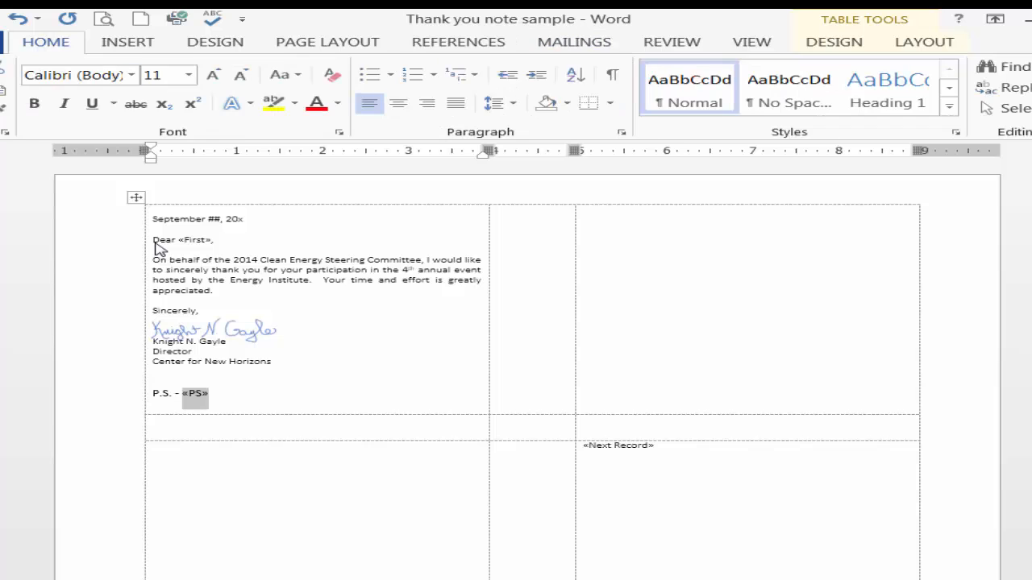
{"action": "left_click", "coordinate": [64, 103]}
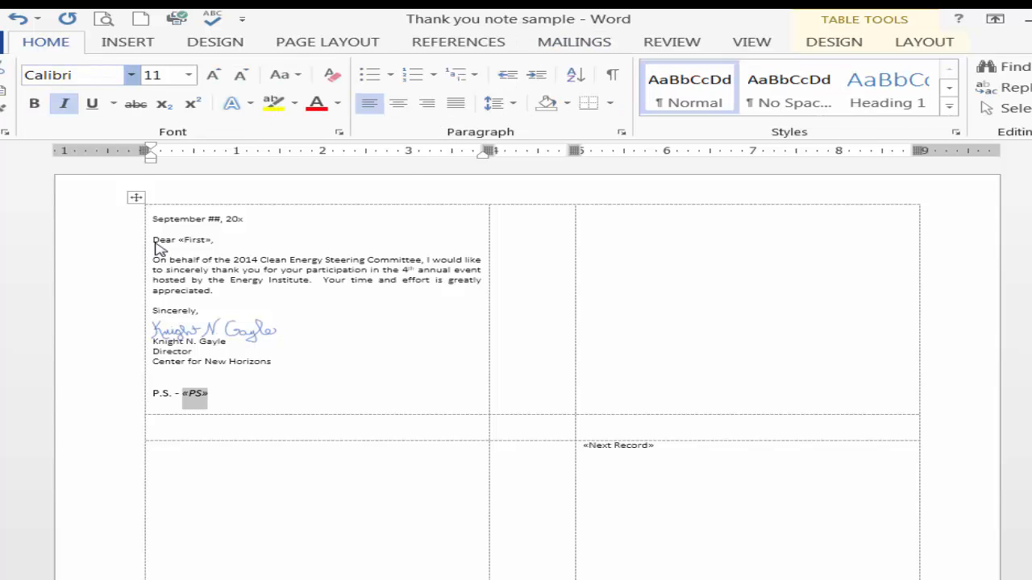
{"action": "left_click", "coordinate": [131, 75]}
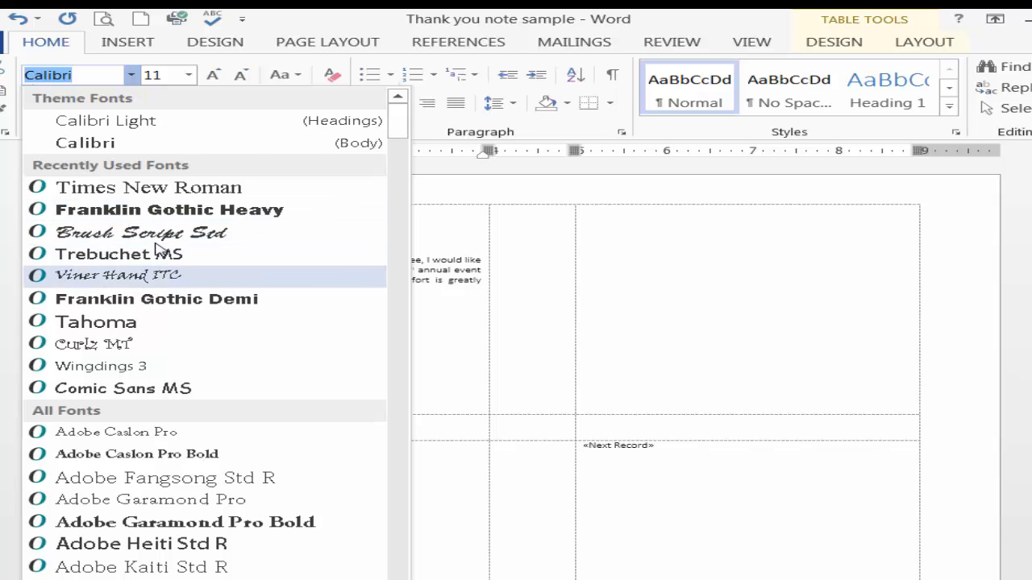
{"action": "left_click", "coordinate": [118, 275]}
Tighten the gap above the first card's P.S. line to a single blank line
{"action": "left_click", "coordinate": [153, 373]}
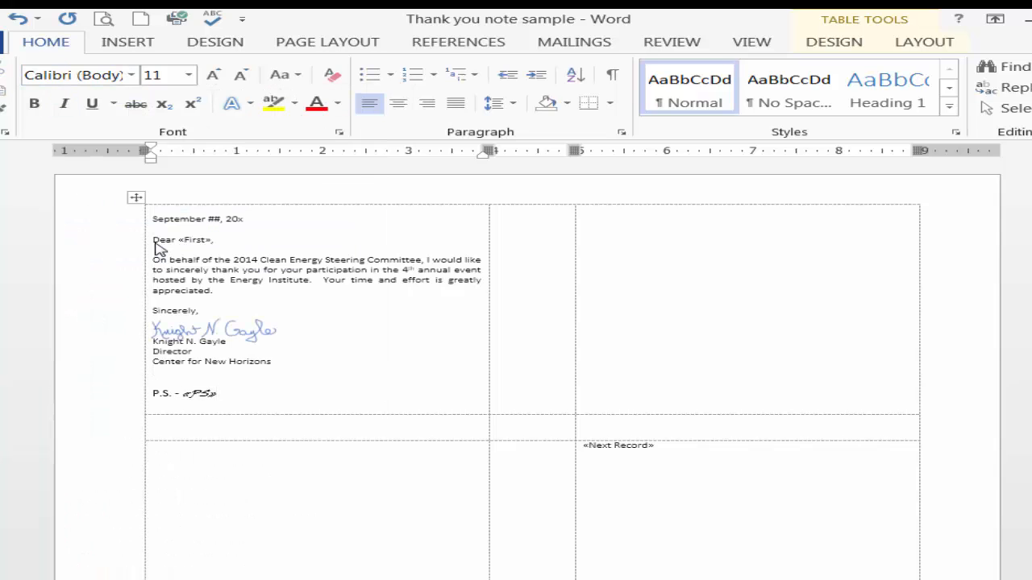
{"action": "key", "text": "Delete"}
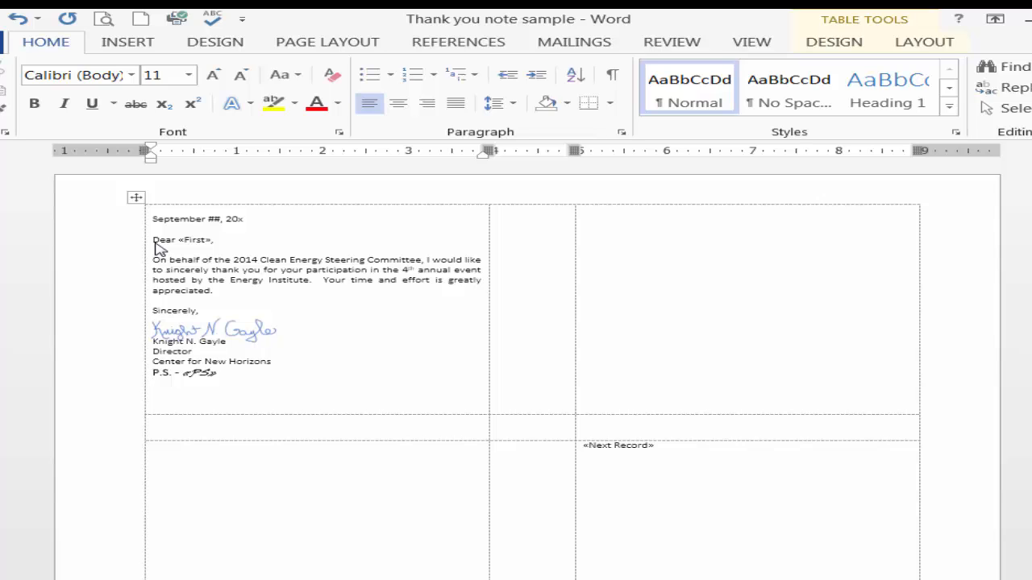
{"action": "key", "text": "Return"}
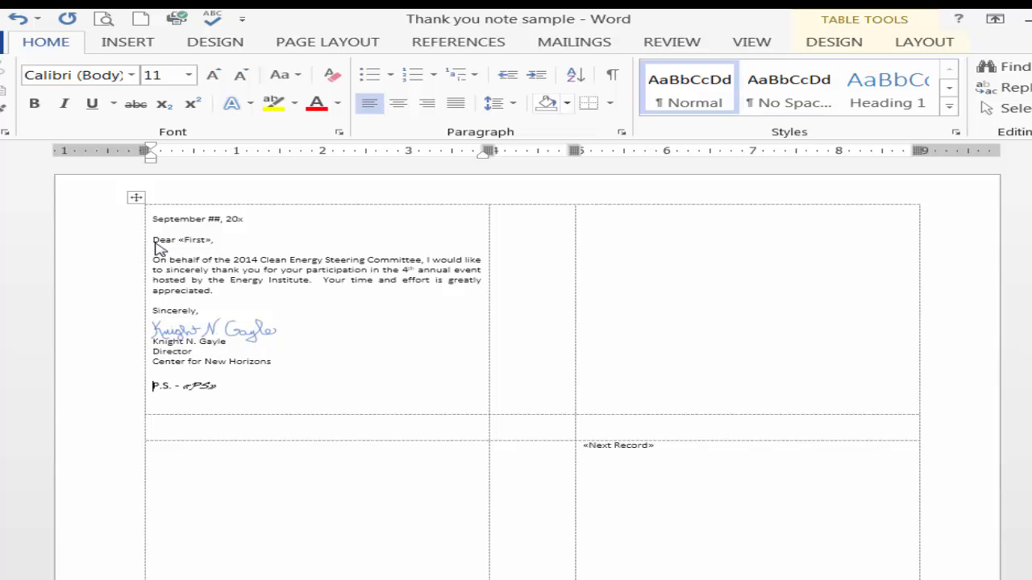
Update the labels to copy the first card's layout to all the other cards
{"action": "key", "text": "alt+m"}
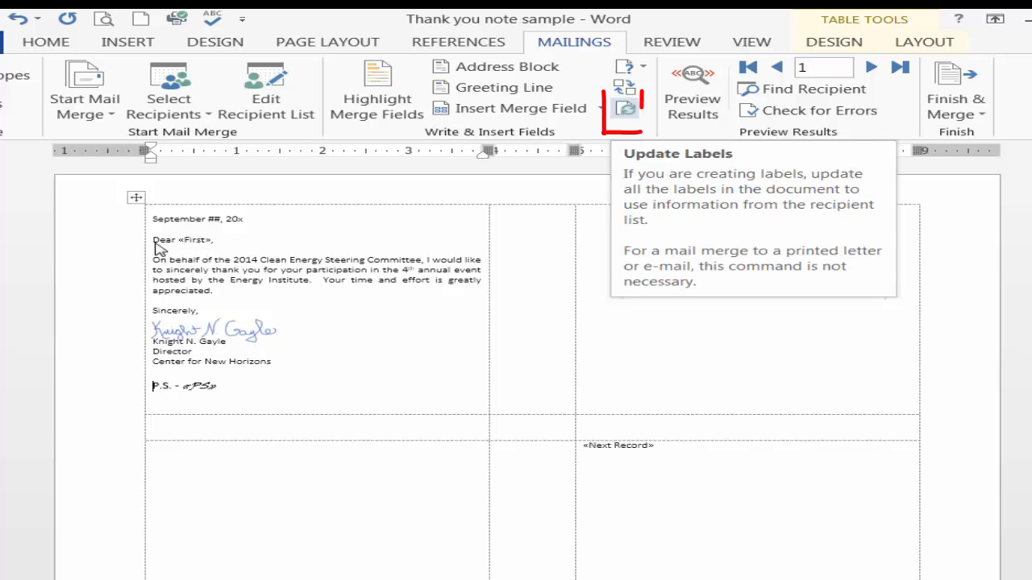
{"action": "left_click", "coordinate": [626, 108]}
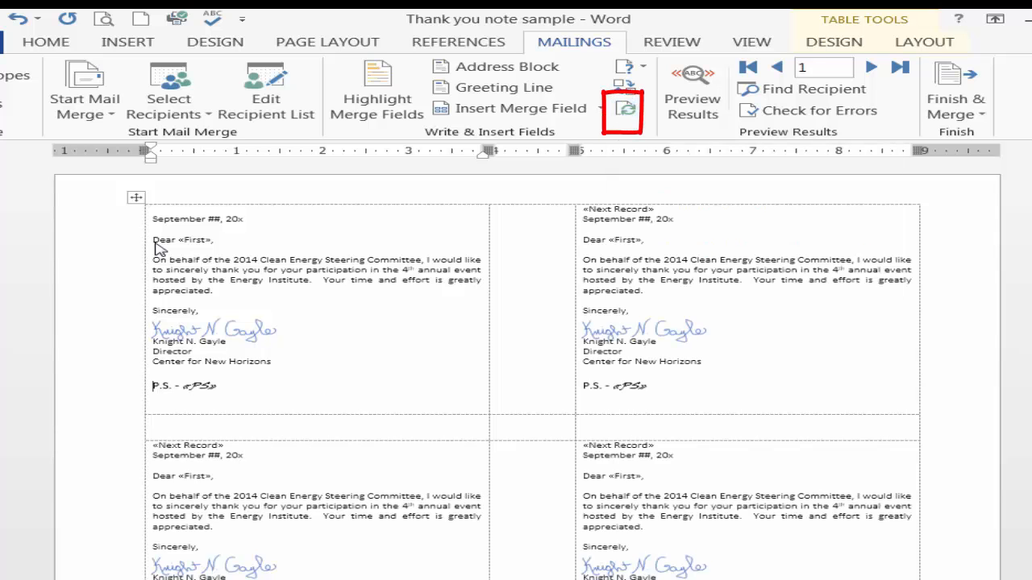
{"action": "scroll", "coordinate": [158, 250], "scroll_direction": "down", "scroll_amount": 2}
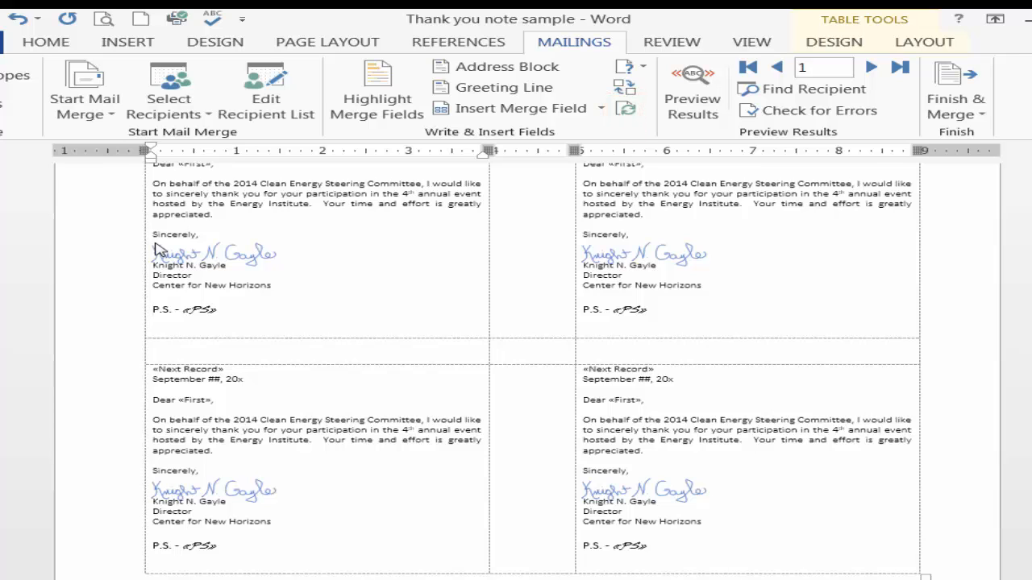
{"action": "scroll", "coordinate": [158, 250], "scroll_direction": "up", "scroll_amount": 2}
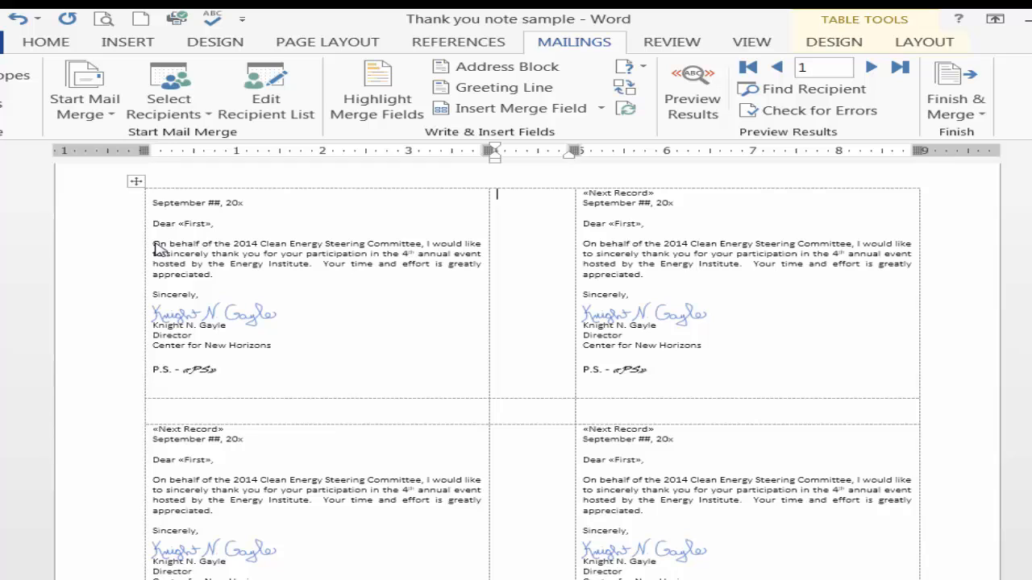
Preview the merged cards to check how the P.S. notes fit, and return to the merge fields
{"action": "key", "text": "Left"}
{"action": "key", "text": "alt+shift+k"}
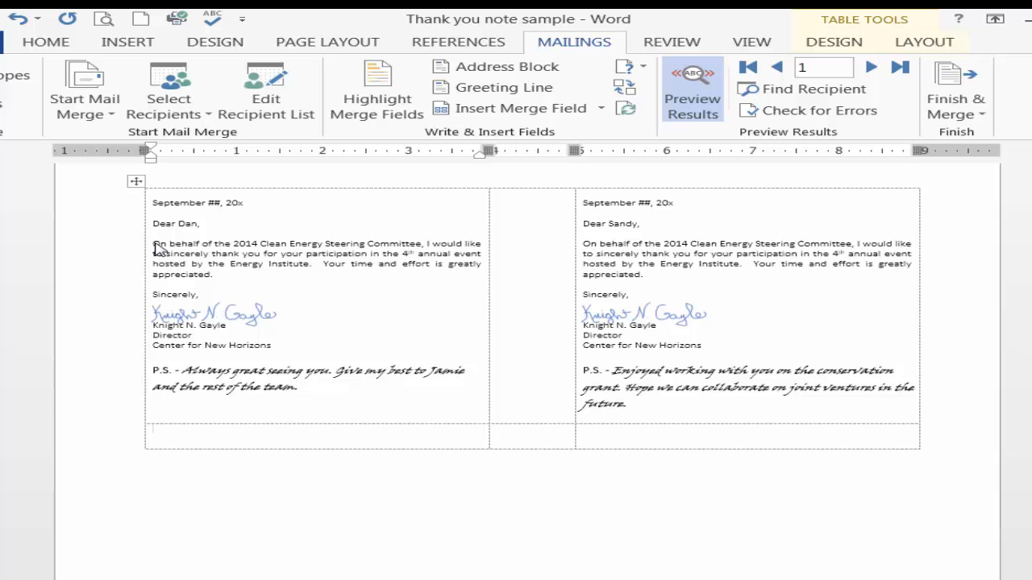
{"action": "scroll", "coordinate": [159, 250], "scroll_direction": "down", "scroll_amount": 8}
{"action": "scroll", "coordinate": [159, 250], "scroll_direction": "up", "scroll_amount": 5}
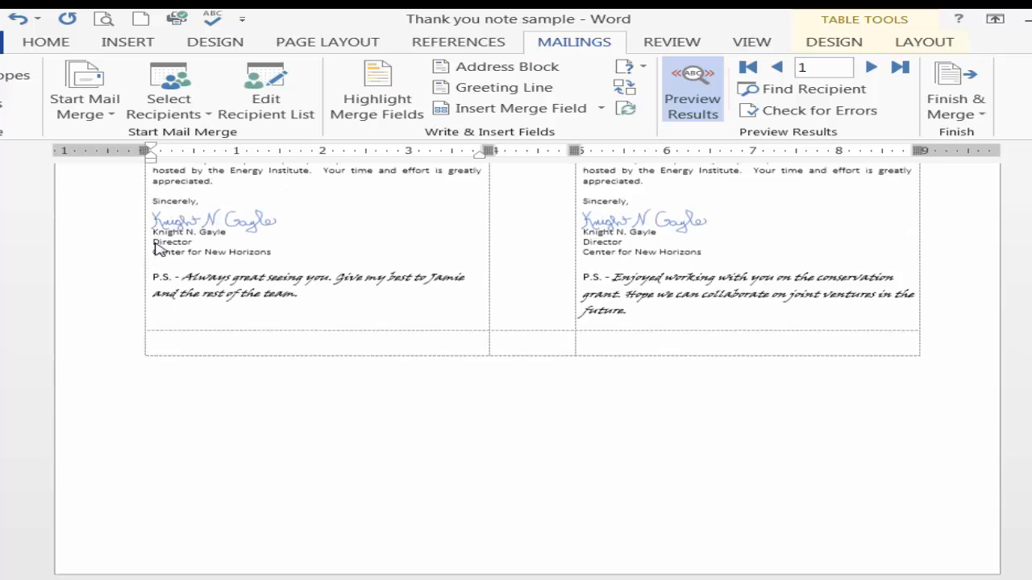
{"action": "scroll", "coordinate": [159, 250], "scroll_direction": "up", "scroll_amount": 3}
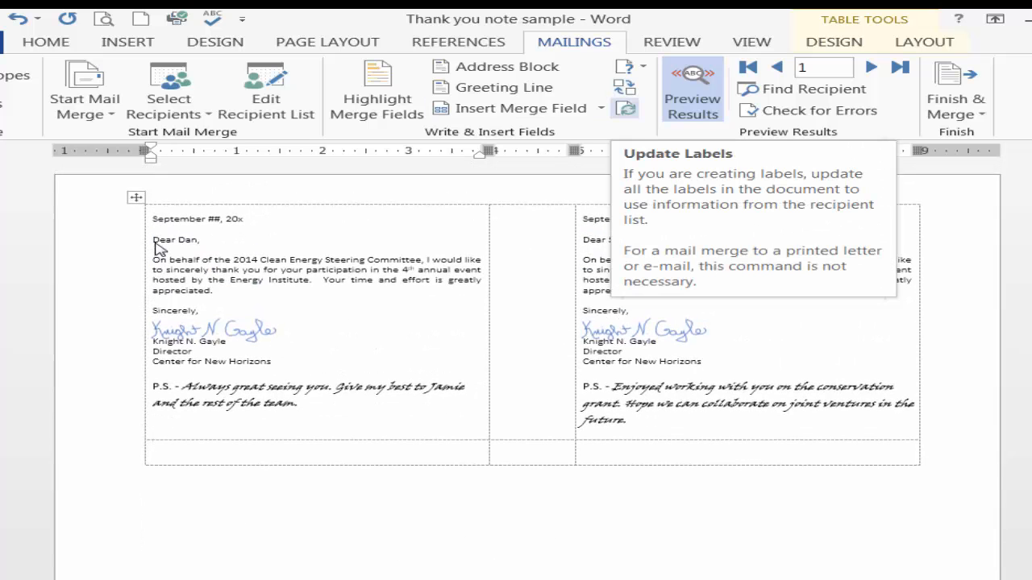
{"action": "left_click", "coordinate": [625, 108]}
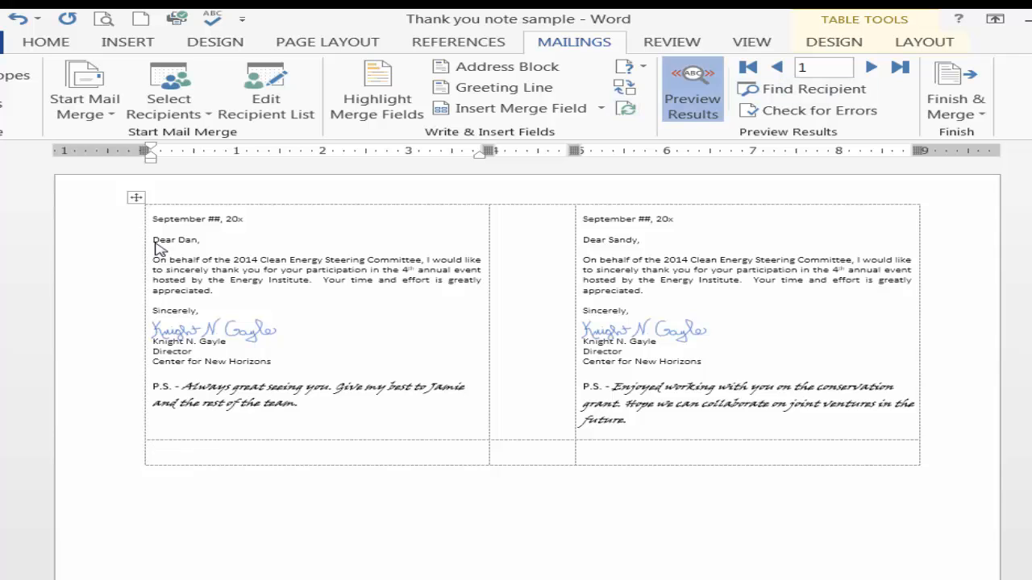
{"action": "left_click", "coordinate": [693, 92]}
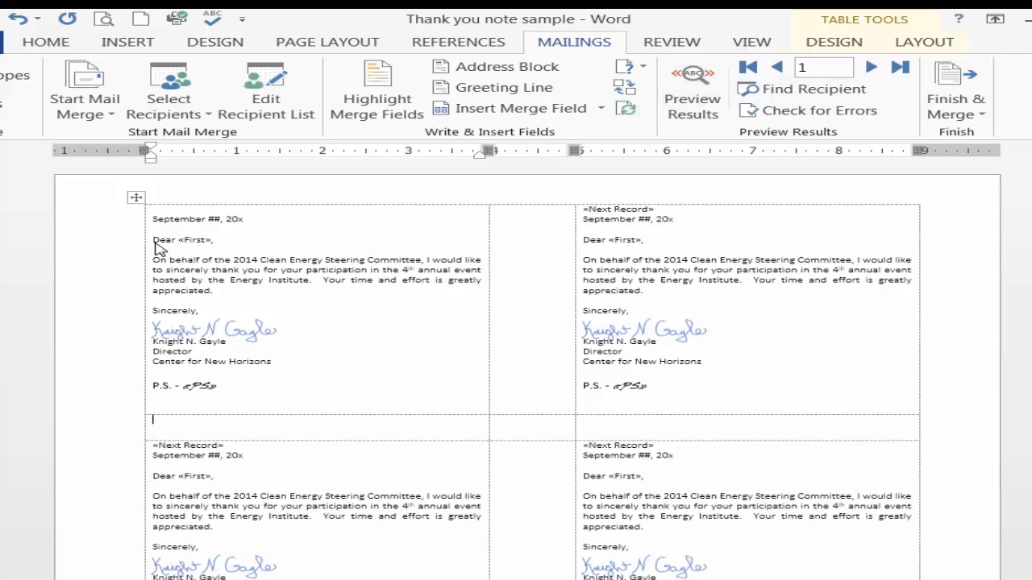
Reduce the PS field's font size to 9 in the first card and update all labels with it
{"action": "left_click_drag", "start_coordinate": [183, 387], "coordinate": [217, 387]}
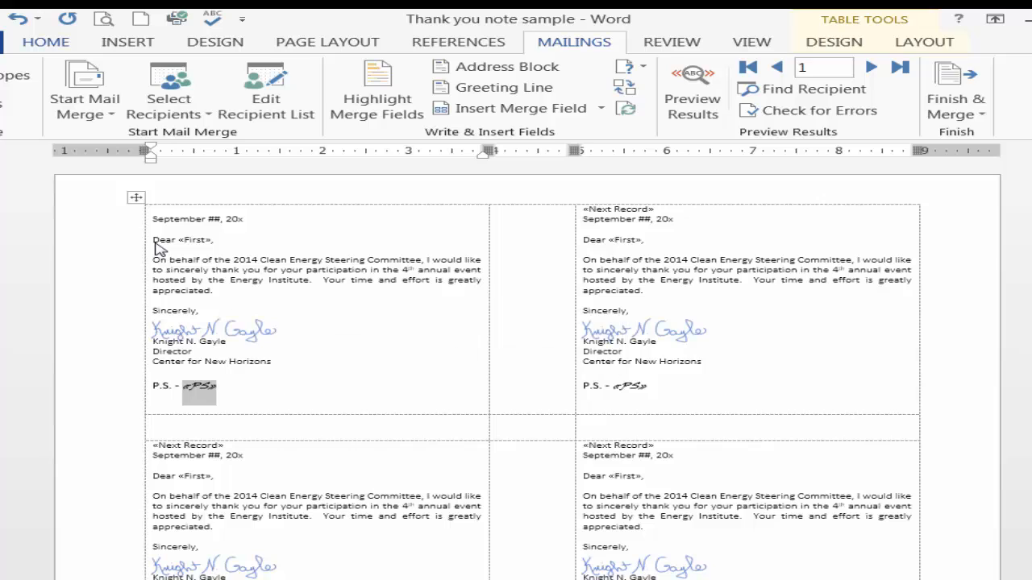
{"action": "left_click", "coordinate": [46, 41]}
{"action": "left_click", "coordinate": [188, 74]}
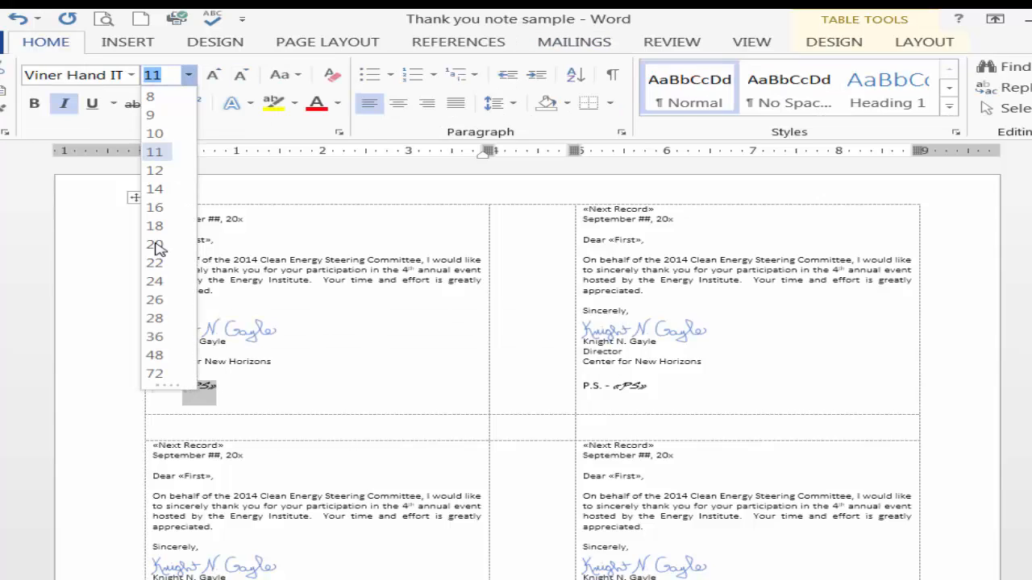
{"action": "left_click", "coordinate": [151, 115]}
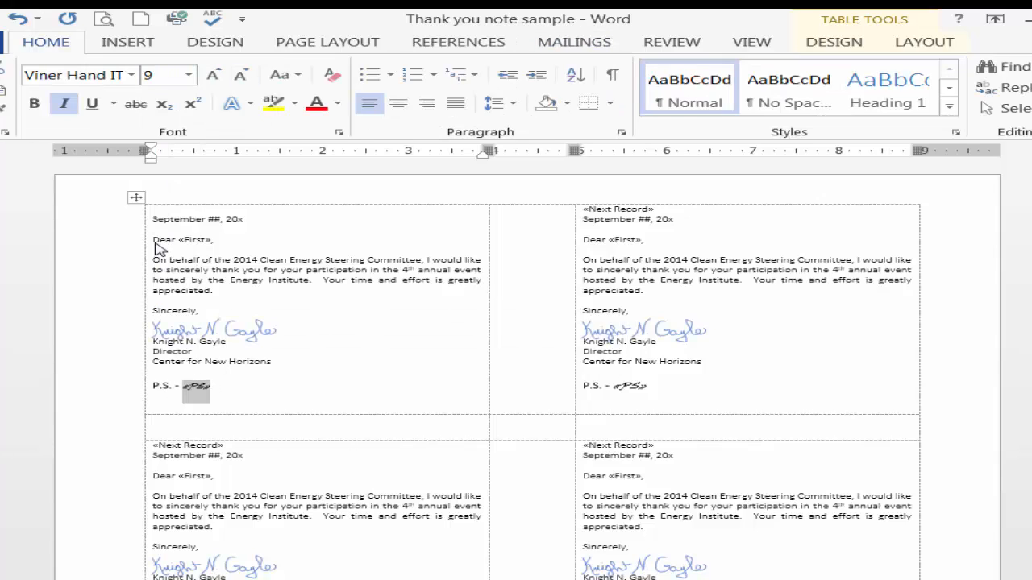
{"action": "left_click", "coordinate": [154, 373]}
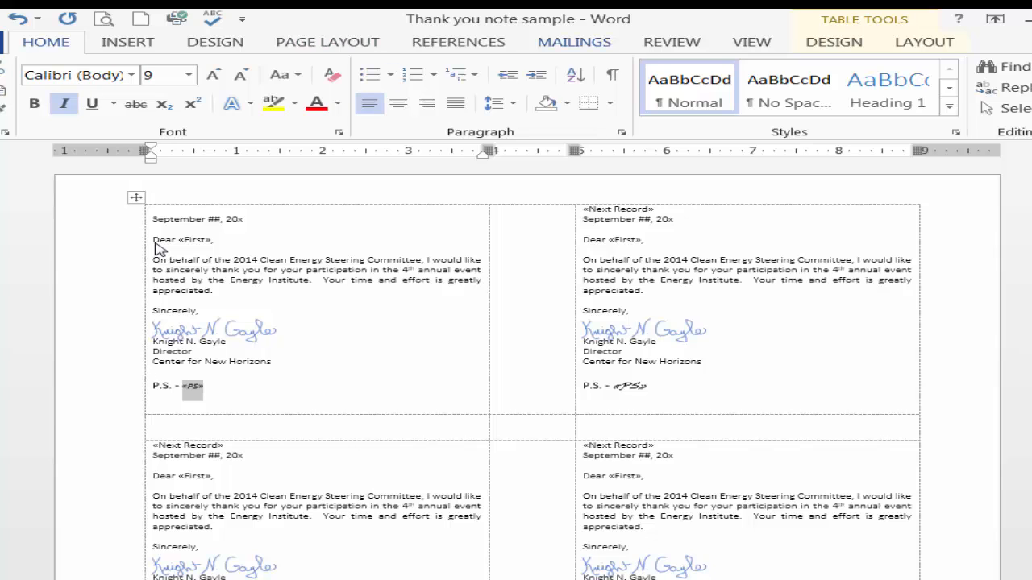
{"action": "left_click", "coordinate": [574, 42]}
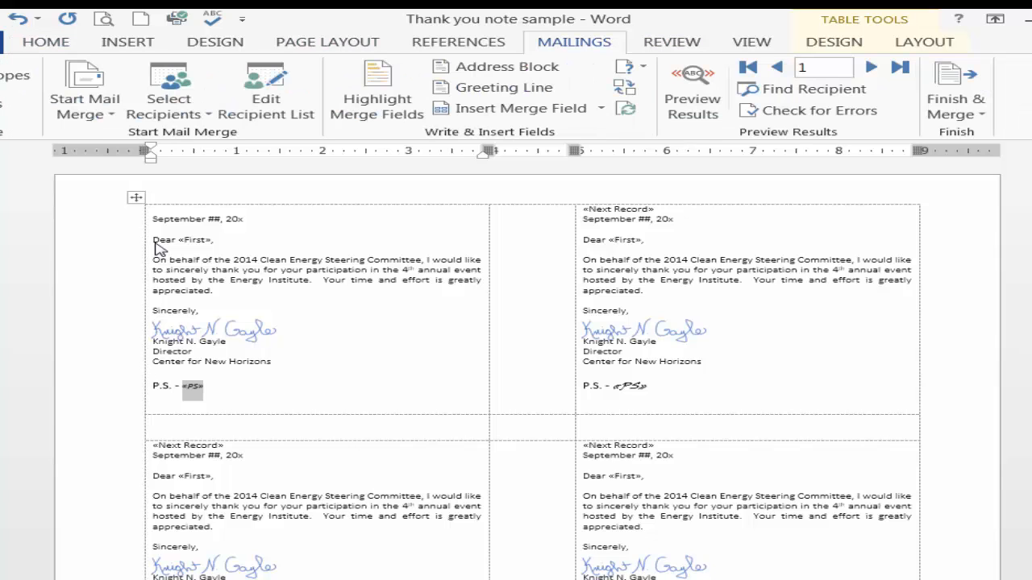
{"action": "left_click", "coordinate": [624, 108]}
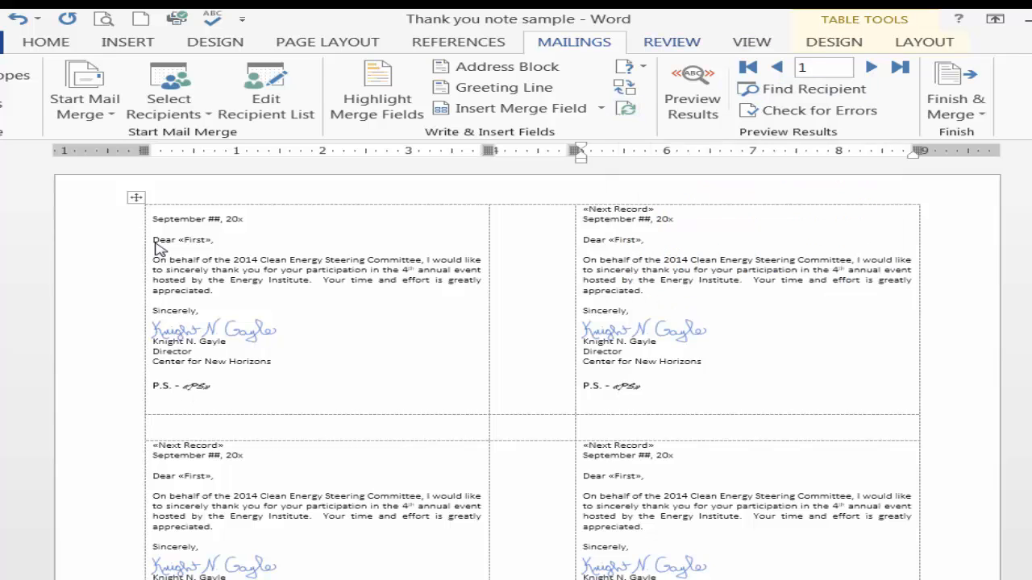
Preview all four merged cards at the smaller P.S. size, and switch back to the merge fields
{"action": "left_click", "coordinate": [693, 99]}
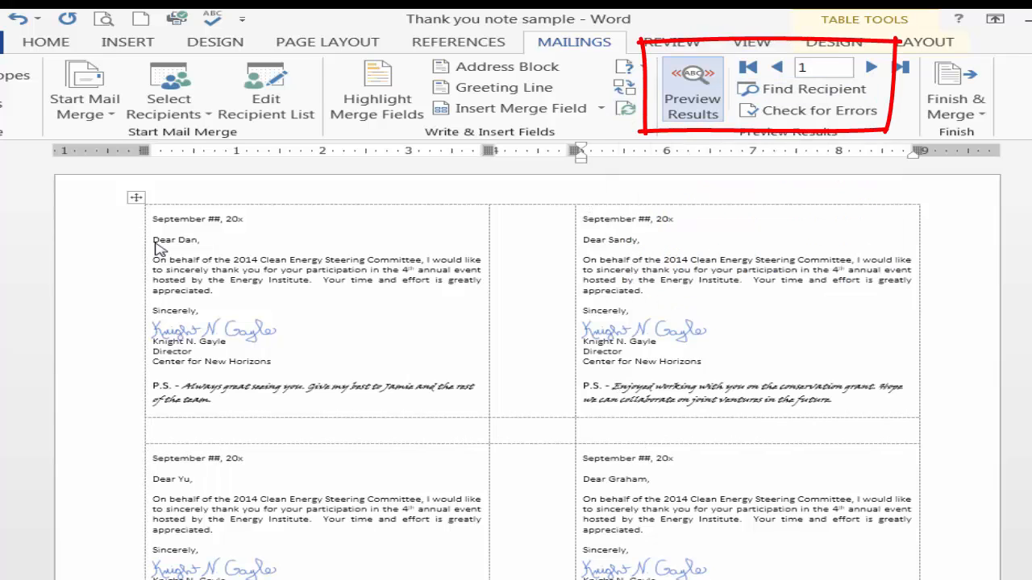
{"action": "scroll", "coordinate": [159, 250], "scroll_direction": "down", "scroll_amount": 2}
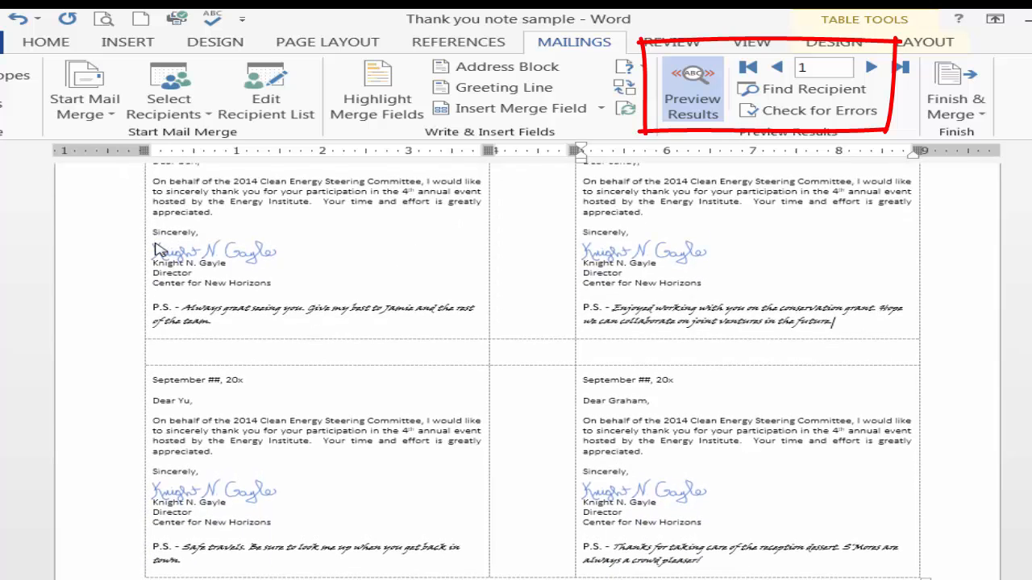
{"action": "scroll", "coordinate": [159, 250], "scroll_direction": "up", "scroll_amount": 2}
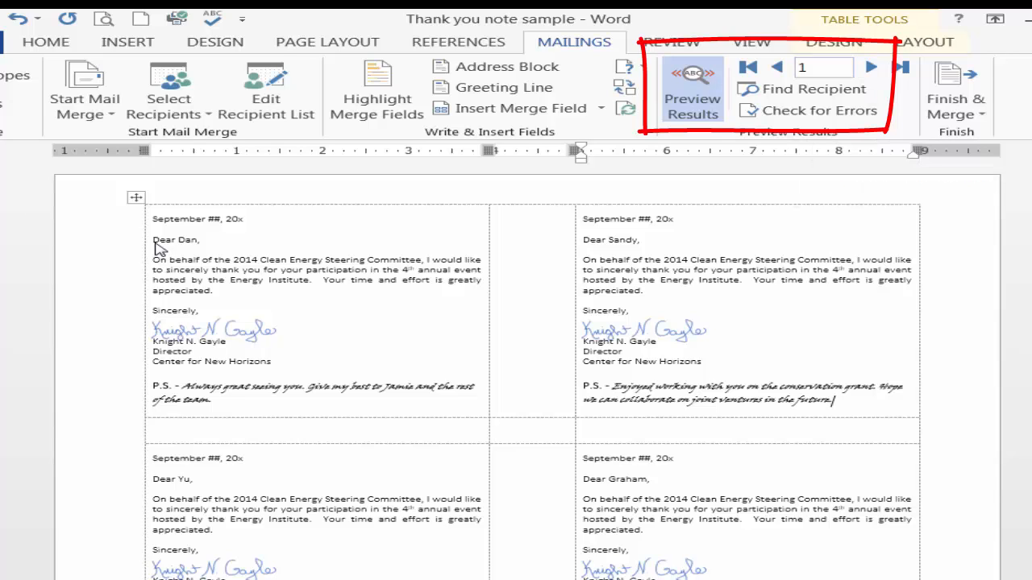
{"action": "left_click", "coordinate": [822, 67]}
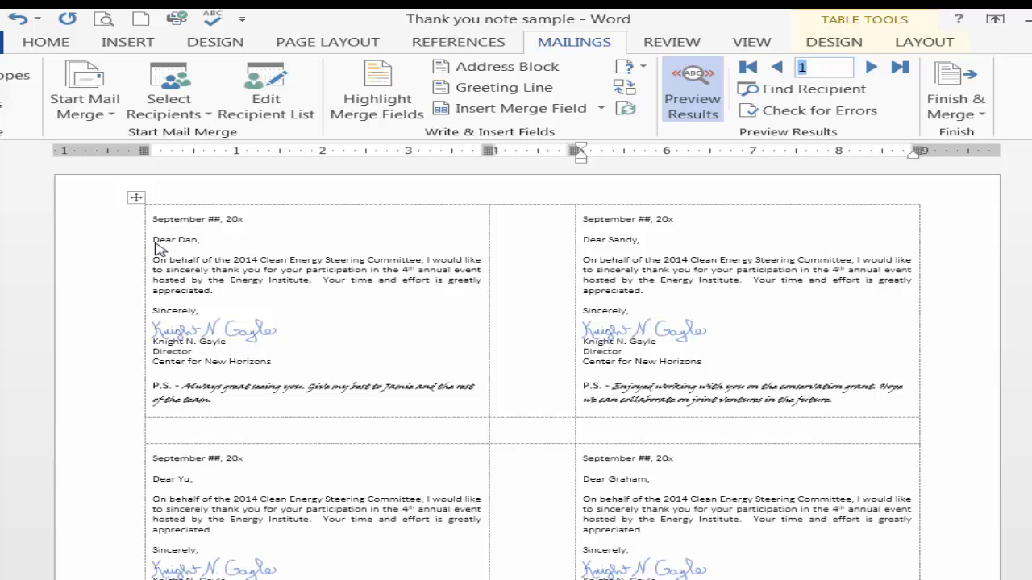
{"action": "left_click", "coordinate": [156, 245]}
{"action": "left_click", "coordinate": [692, 94]}
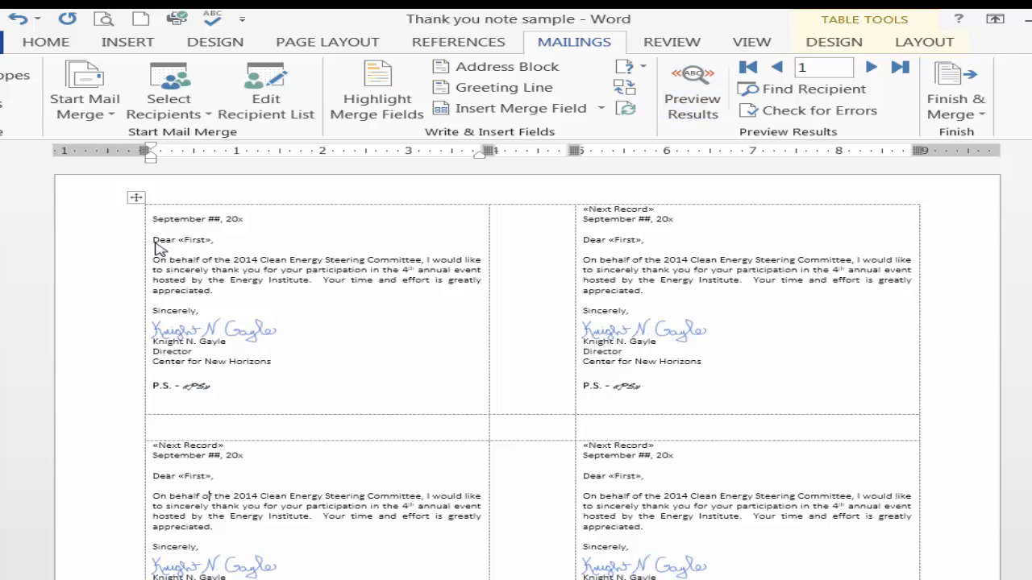
Delete the contents of both cards in the upper row, including the Next Record field
{"action": "left_click_drag", "start_coordinate": [153, 219], "coordinate": [222, 387]}
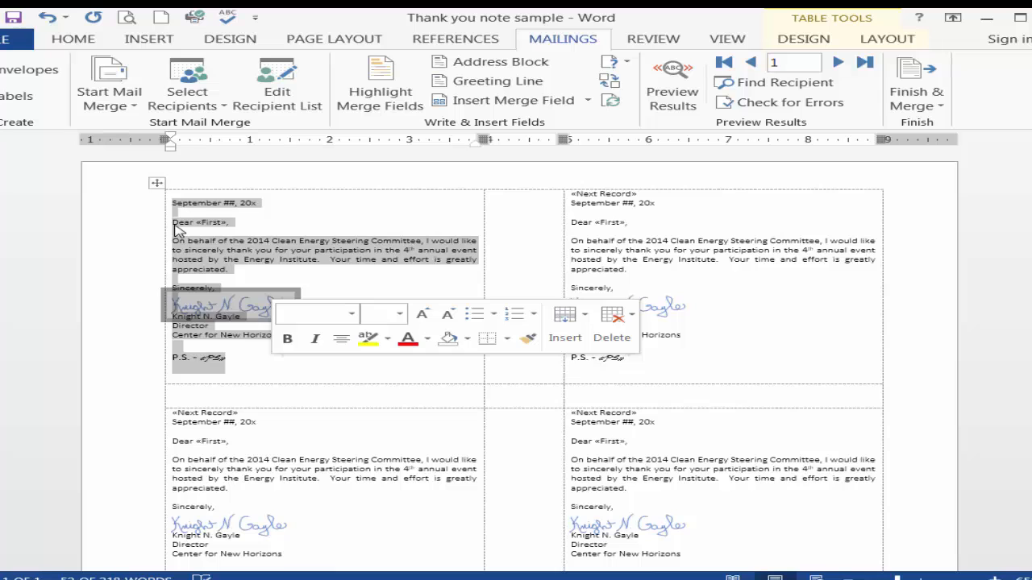
{"action": "key", "text": "Delete"}
{"action": "left_click_drag", "start_coordinate": [571, 194], "coordinate": [625, 358]}
{"action": "key", "text": "Delete"}
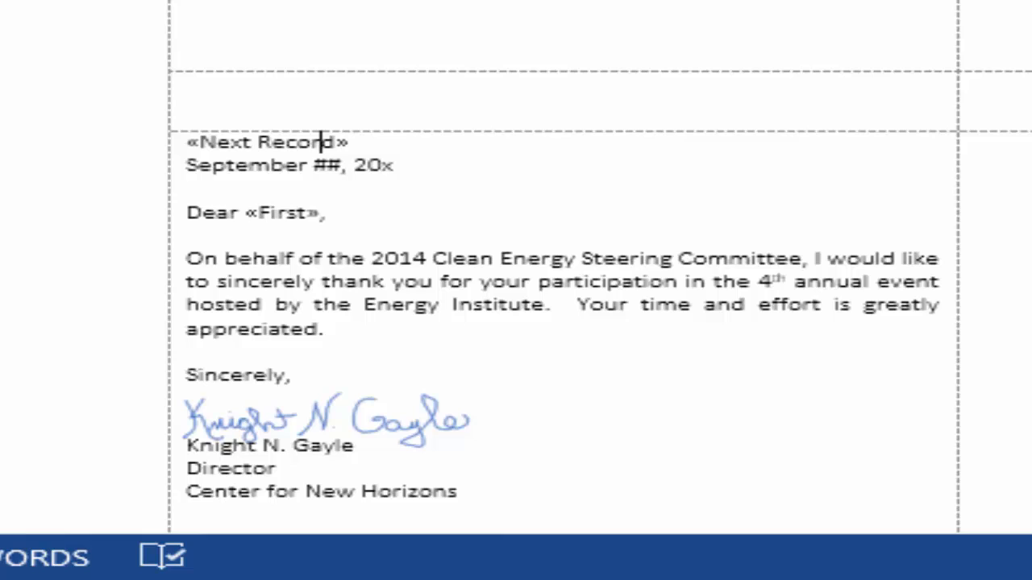
Remove the Next Record field from the first card in the lower row and add a blank line above its date
{"action": "left_click_drag", "start_coordinate": [350, 142], "coordinate": [187, 142]}
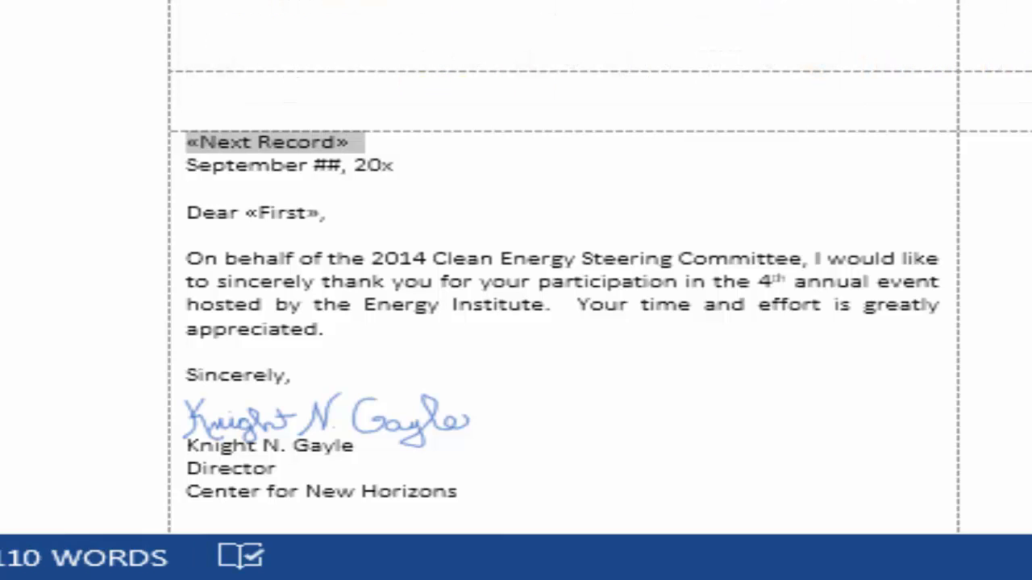
{"action": "key", "text": "Delete"}
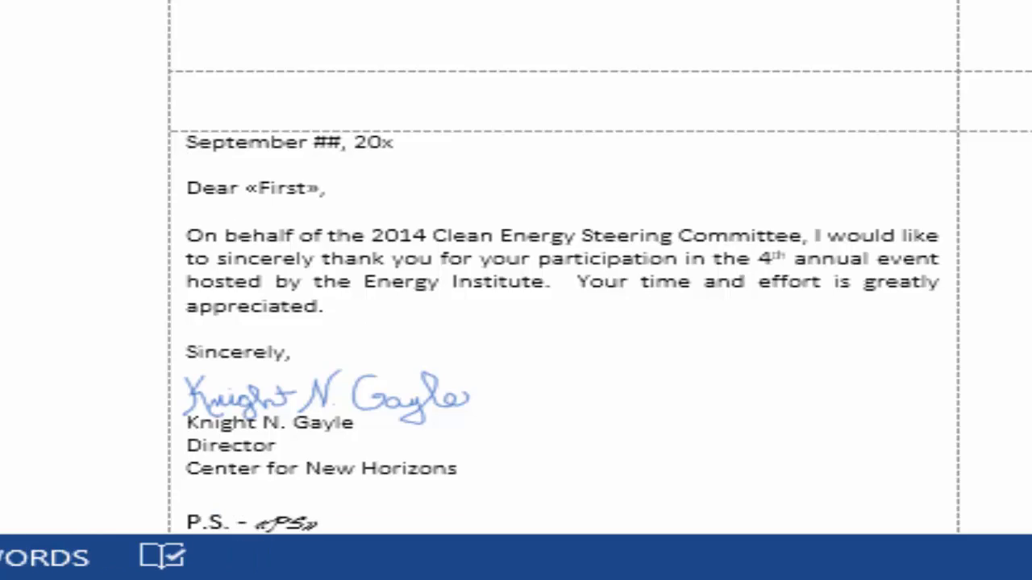
{"action": "scroll", "coordinate": [516, 291], "scroll_direction": "down", "scroll_amount": 5}
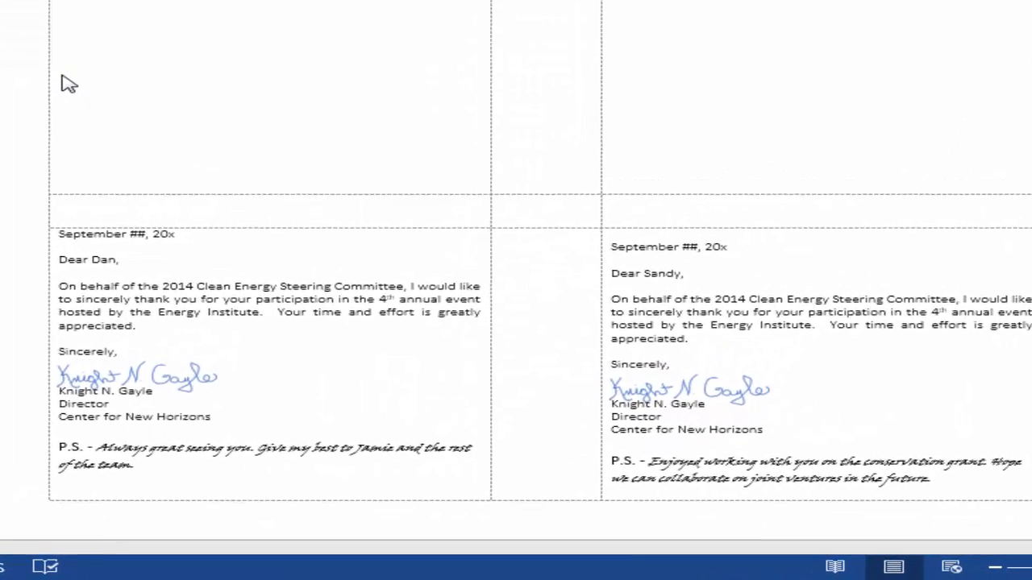
{"action": "key", "text": "alt+m"}
{"action": "key", "text": "p"}
{"action": "key", "text": "Return"}
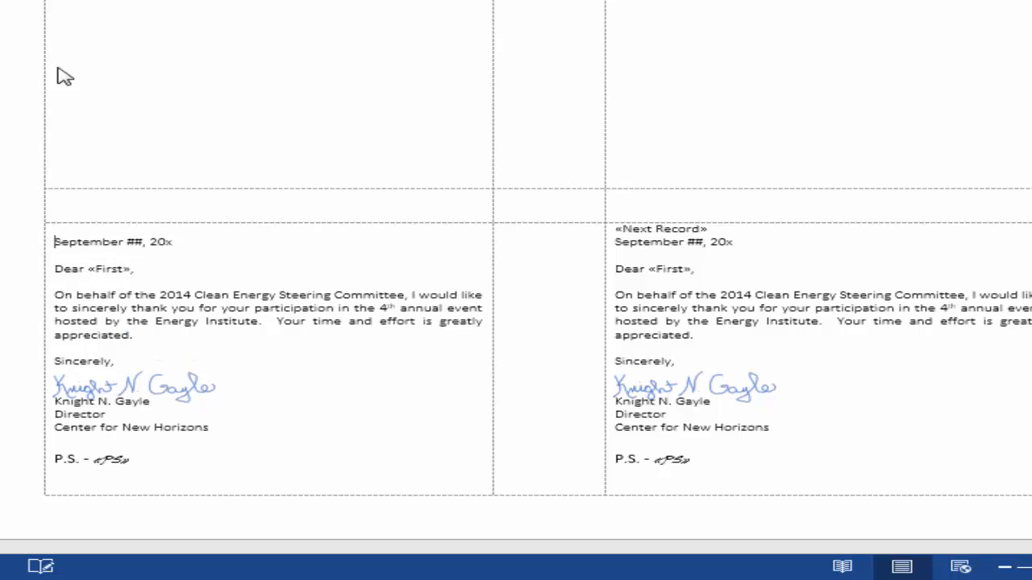
Preview the merge results and merge all records into a new document of individual cards
{"action": "key", "text": "alt+m"}
{"action": "key", "text": "p"}
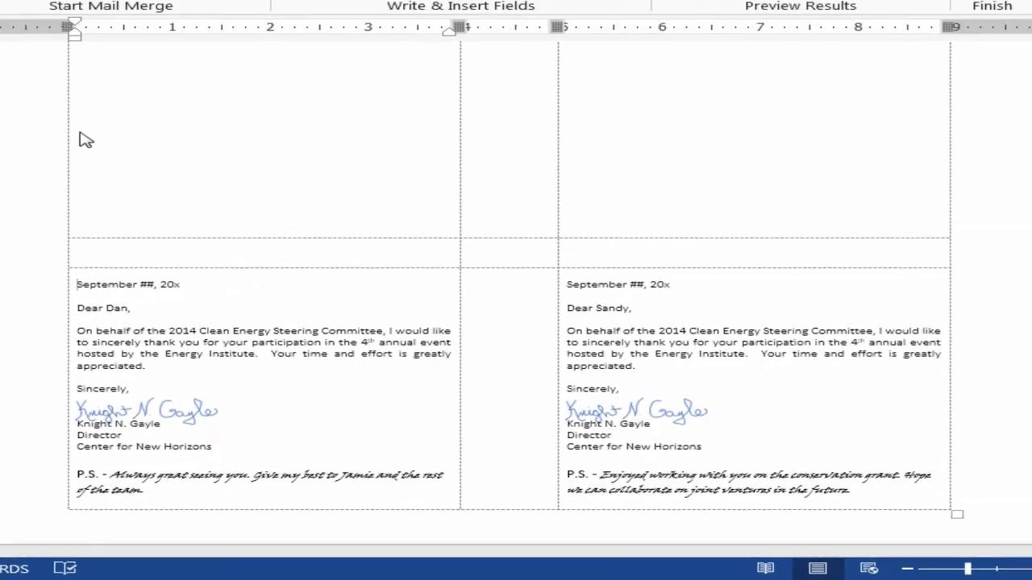
{"action": "left_click", "coordinate": [848, 79]}
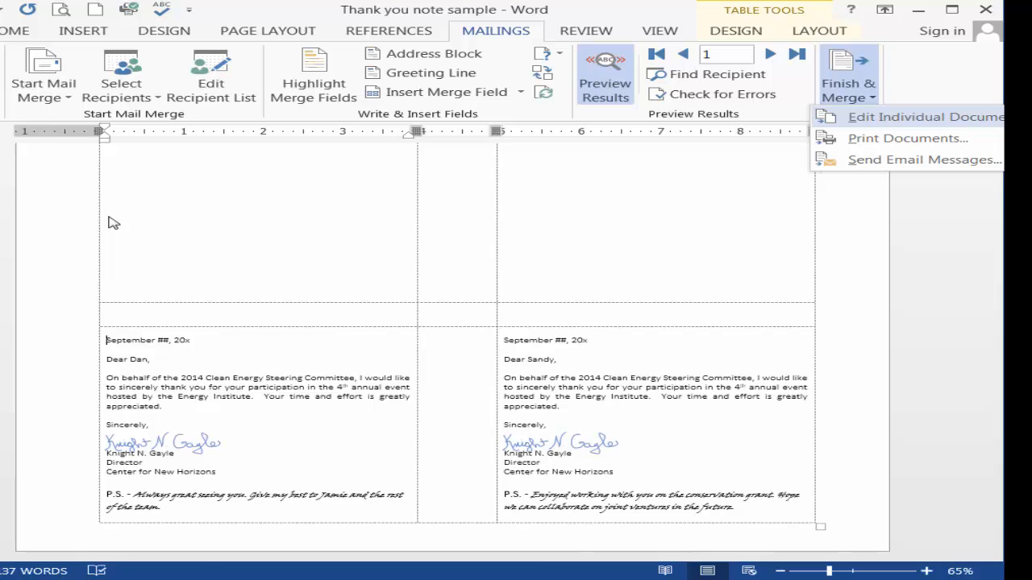
{"action": "key", "text": "Return"}
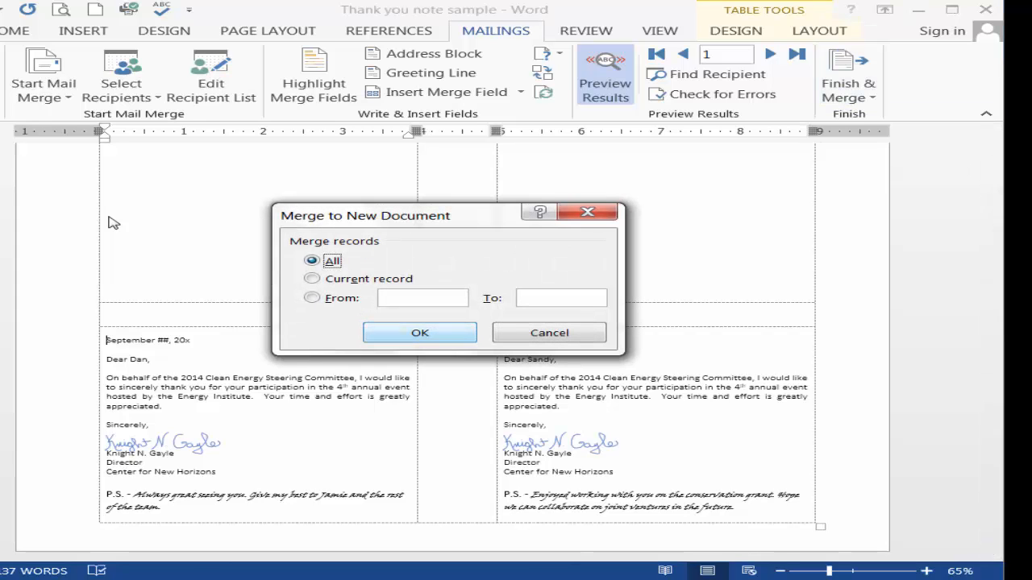
{"action": "key", "text": "Return"}
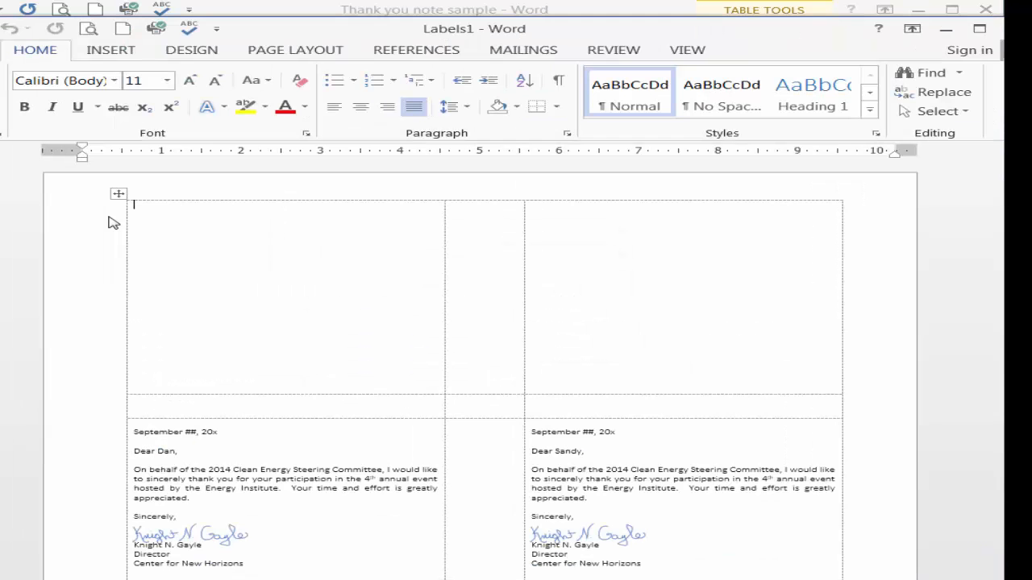
Review the merged cards on each page of the new document and minimise it to return to the Thank you note sample document
{"action": "scroll", "coordinate": [113, 223], "scroll_direction": "down", "scroll_amount": 3}
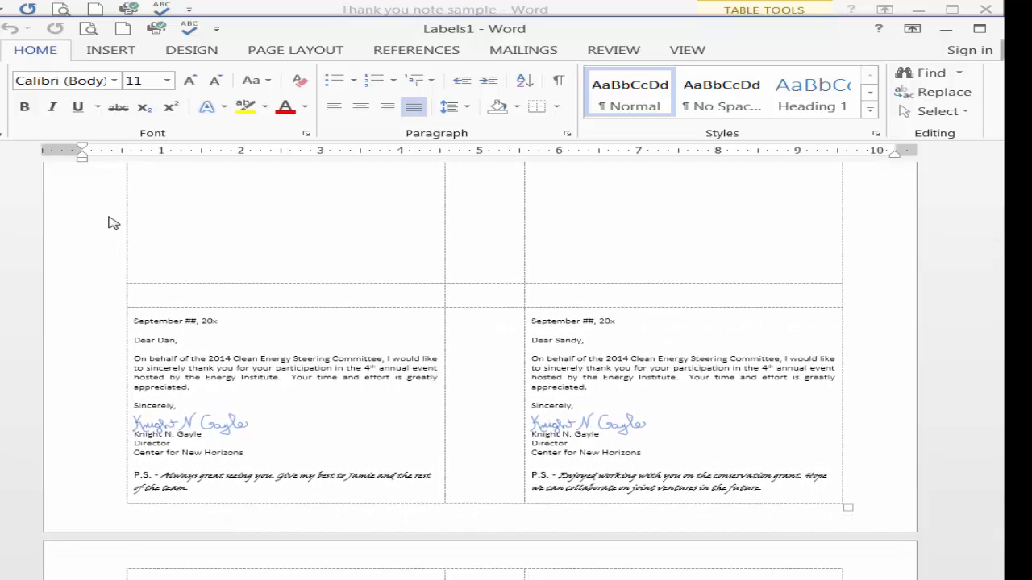
{"action": "scroll", "coordinate": [113, 223], "scroll_direction": "down", "scroll_amount": 8}
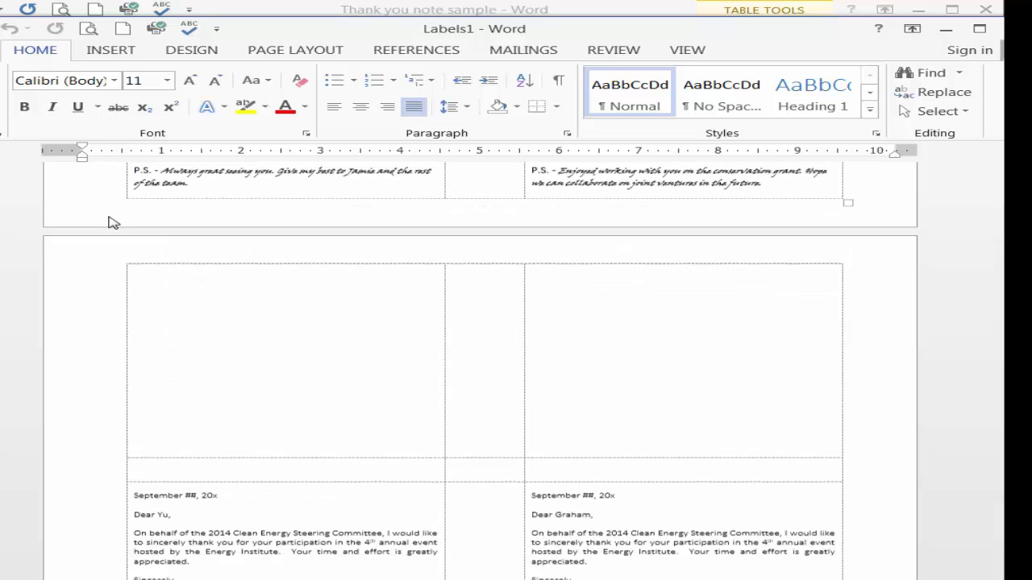
{"action": "scroll", "coordinate": [113, 223], "scroll_direction": "down", "scroll_amount": 6}
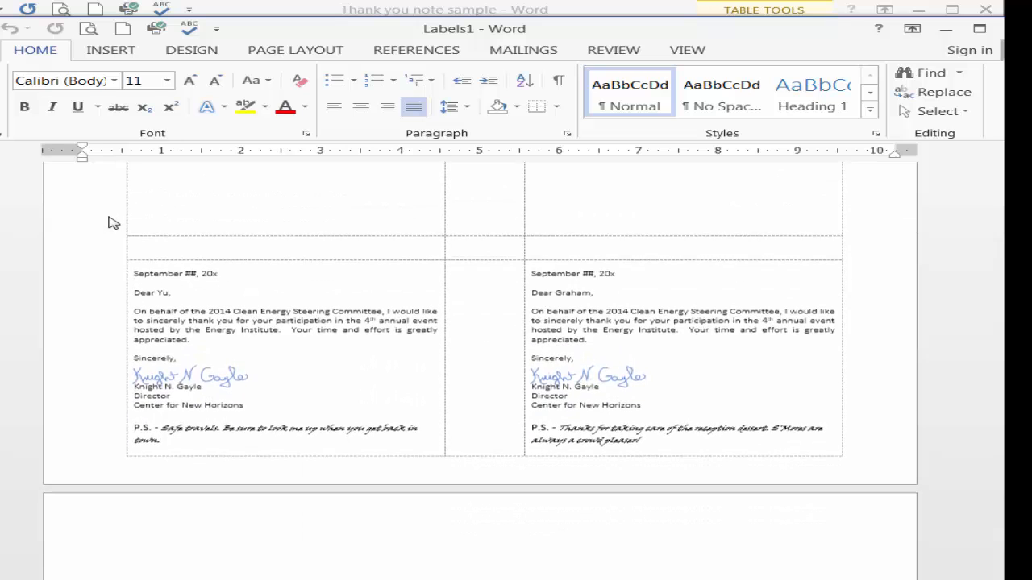
{"action": "scroll", "coordinate": [112, 224], "scroll_direction": "down", "scroll_amount": 2}
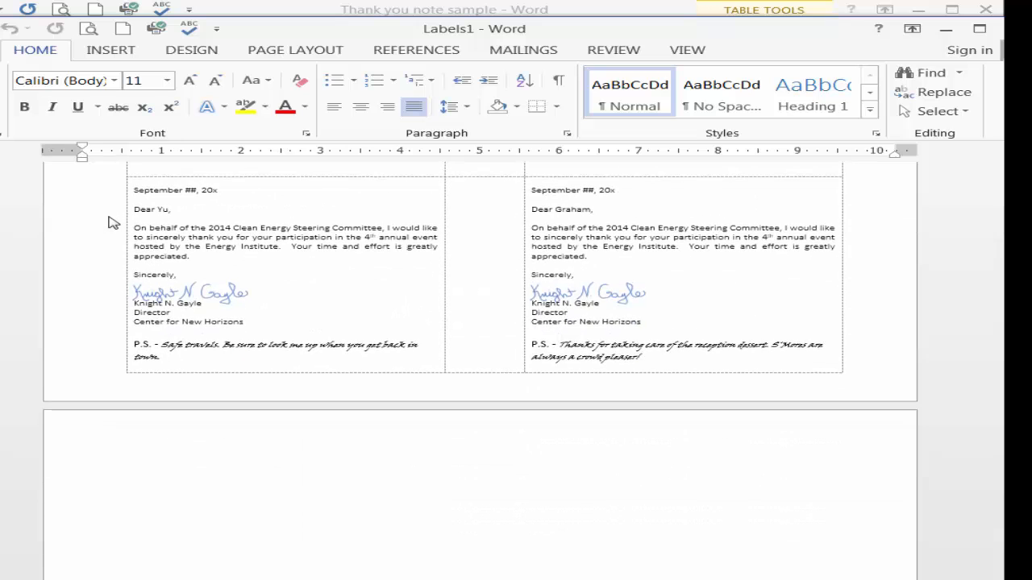
{"action": "scroll", "coordinate": [112, 223], "scroll_direction": "up", "scroll_amount": 13}
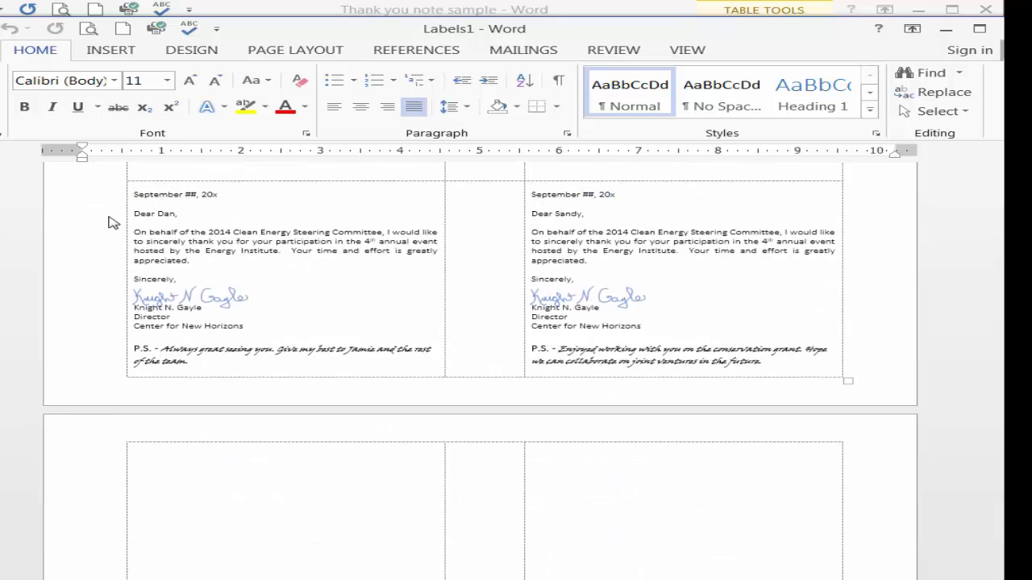
{"action": "scroll", "coordinate": [113, 223], "scroll_direction": "up", "scroll_amount": 6}
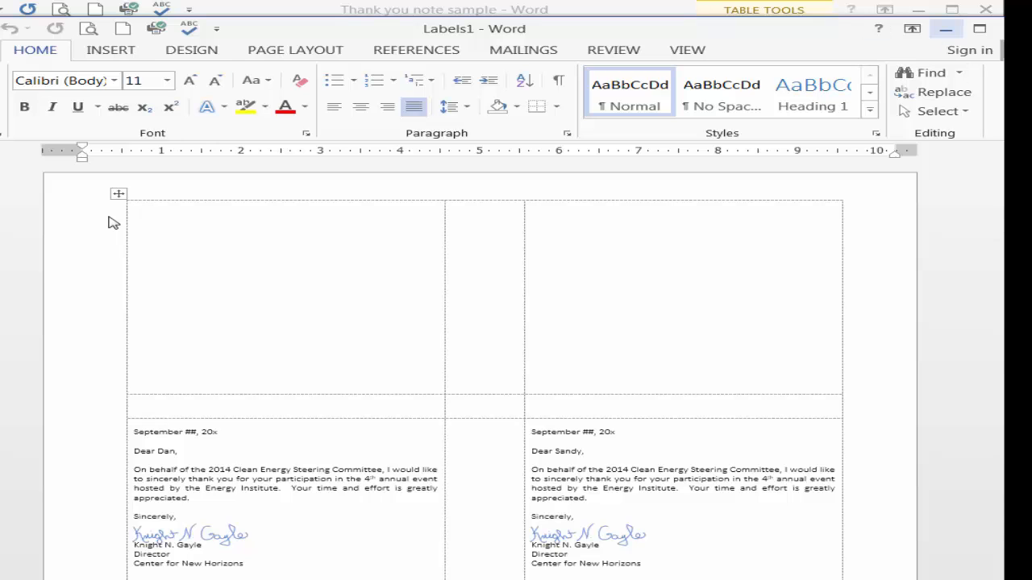
{"action": "left_click", "coordinate": [946, 29]}
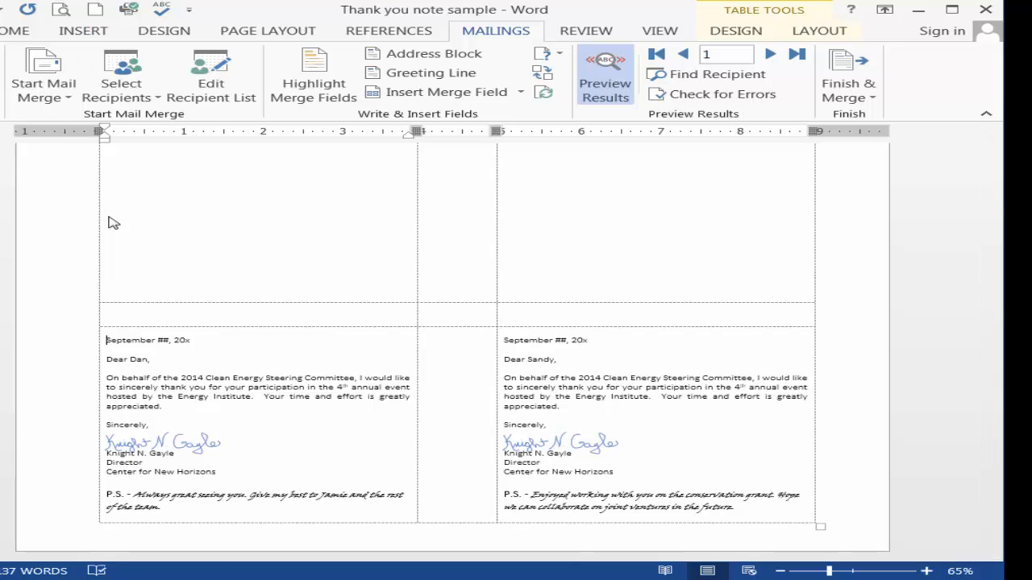
Save a copy of the document to the Desktop as a Word document named "Thank you note sample inside"
{"action": "key", "text": "alt+f"}
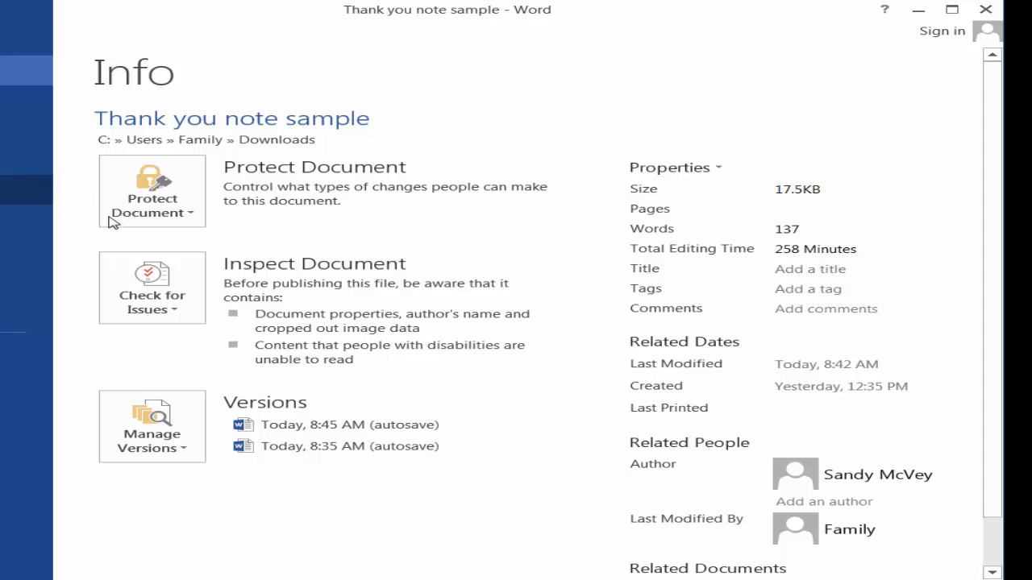
{"action": "key", "text": "a"}
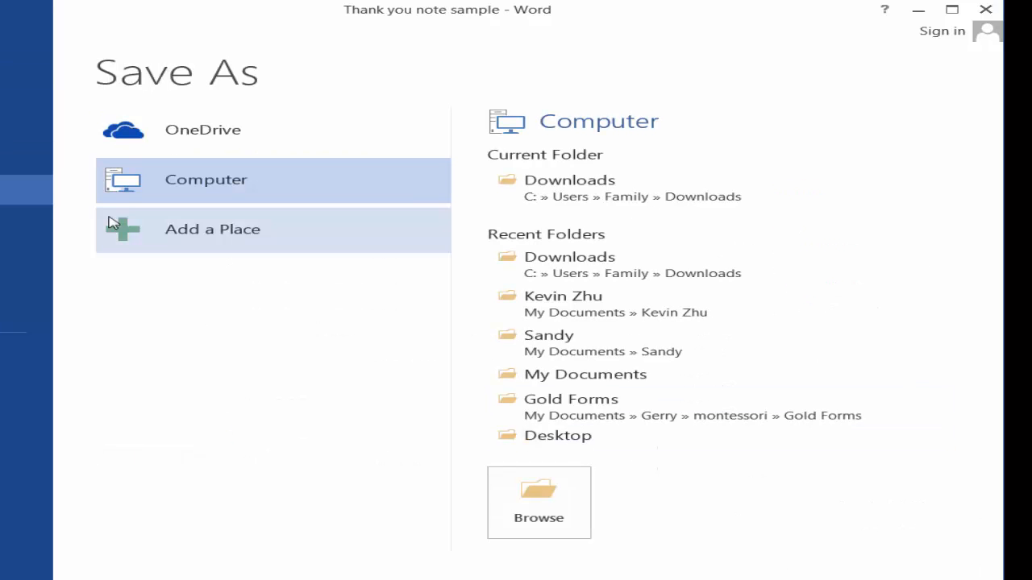
{"action": "key", "text": "b"}
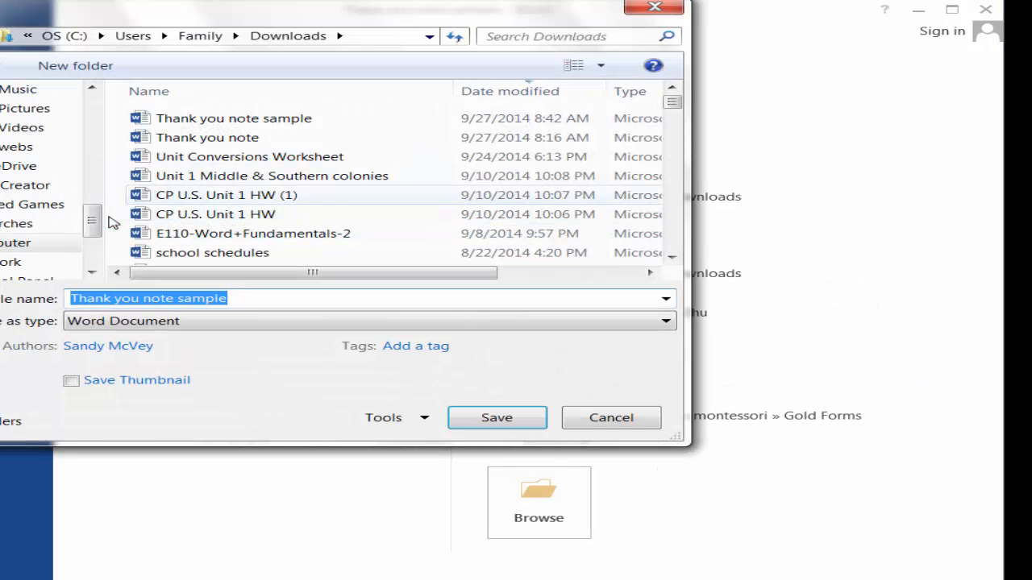
{"action": "left_click_drag", "start_coordinate": [93, 221], "coordinate": [92, 111]}
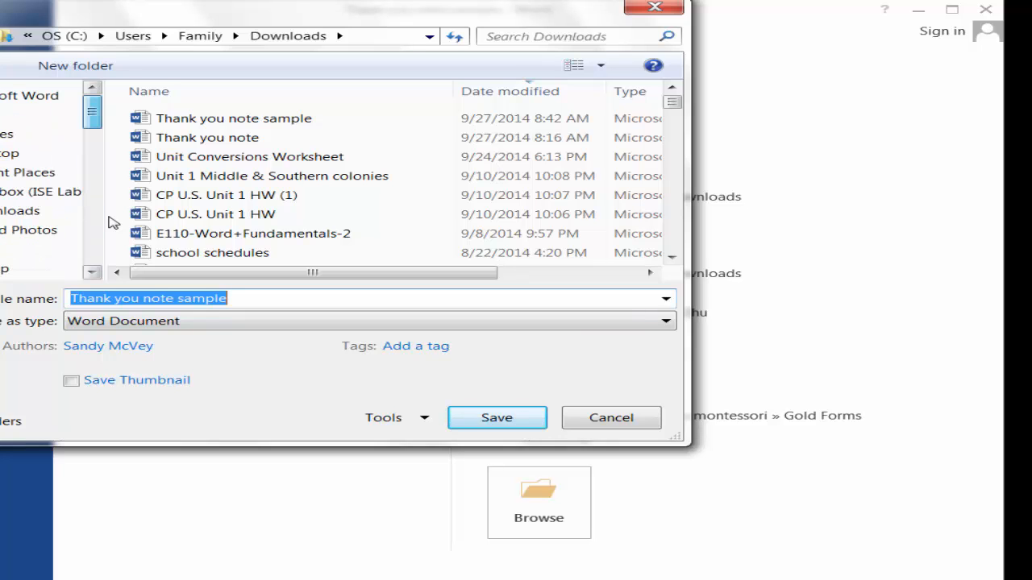
{"action": "left_click", "coordinate": [41, 153]}
{"action": "left_click", "coordinate": [234, 298]}
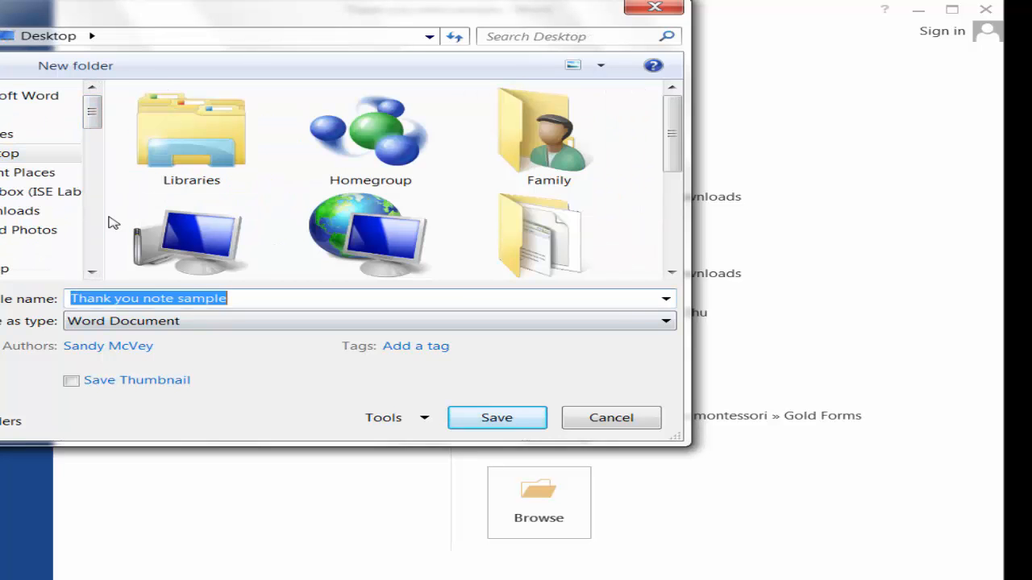
{"action": "left_click", "coordinate": [234, 298]}
{"action": "type", "text": "inside"}
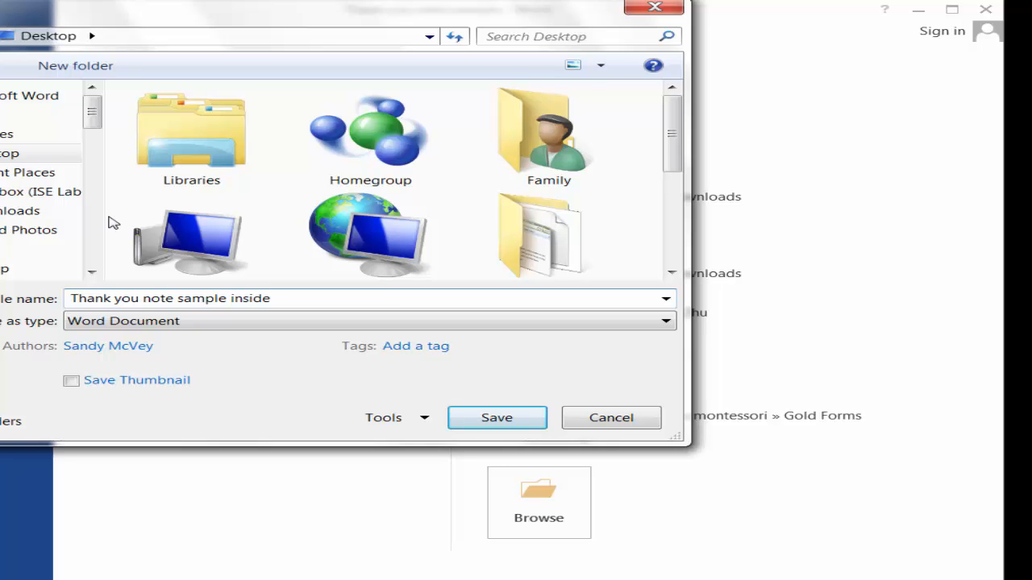
{"action": "key", "text": "Return"}
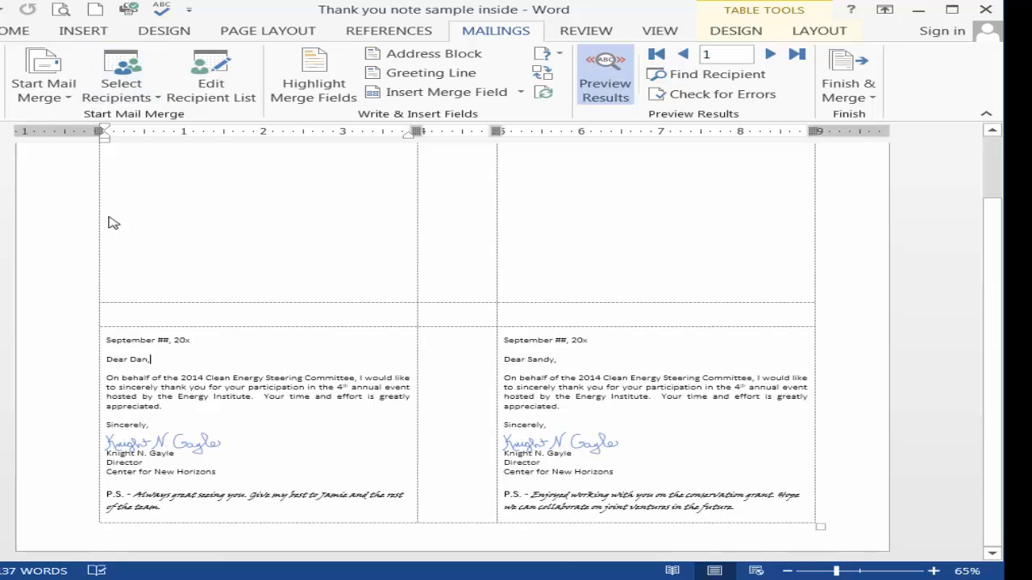
Replace the contents of the first card in the lower row with "Thank you", a blank line and "We couldn't do it without you!"
{"action": "left_click_drag", "start_coordinate": [106, 341], "coordinate": [248, 508]}
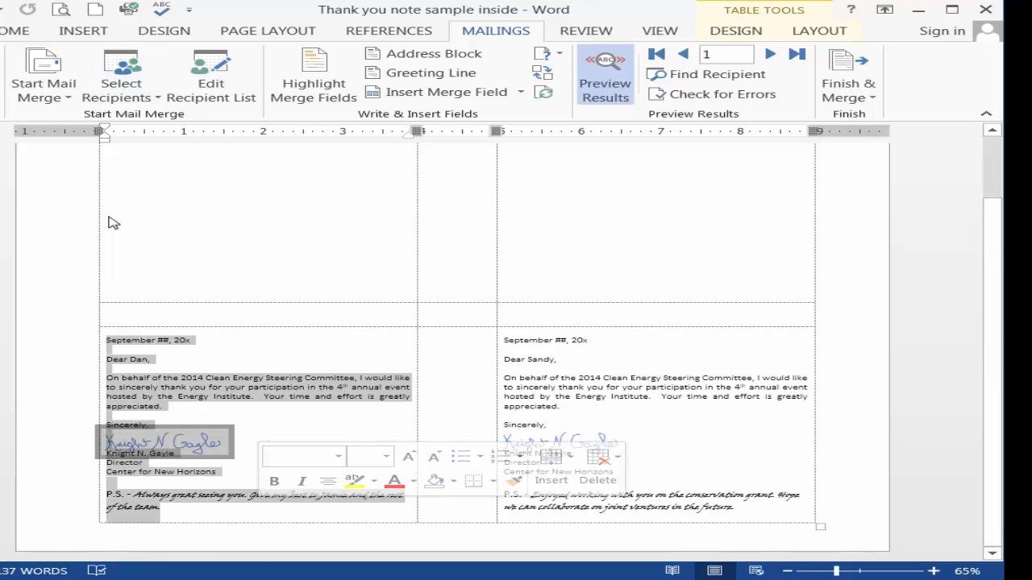
{"action": "key", "text": "Delete"}
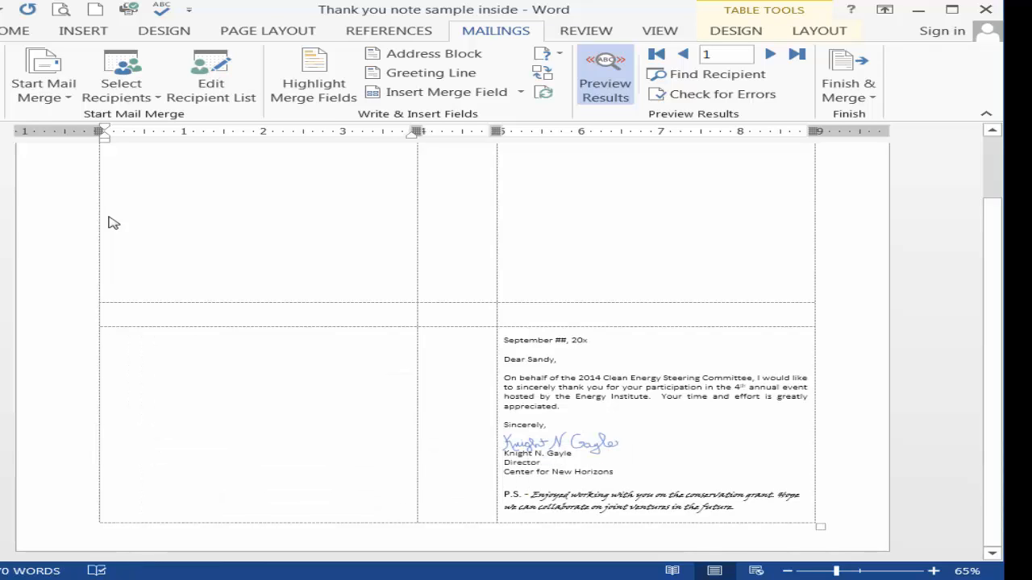
{"action": "type", "text": "Thank you"}
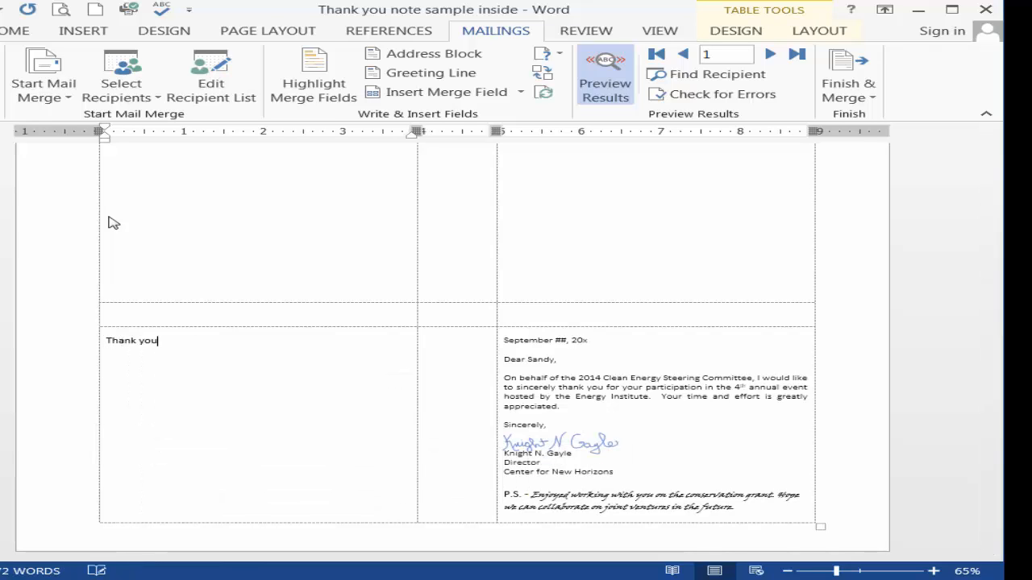
{"action": "key", "text": "Return"}
{"action": "key", "text": "Return"}
{"action": "type", "text": "We couldn't do it wi"}
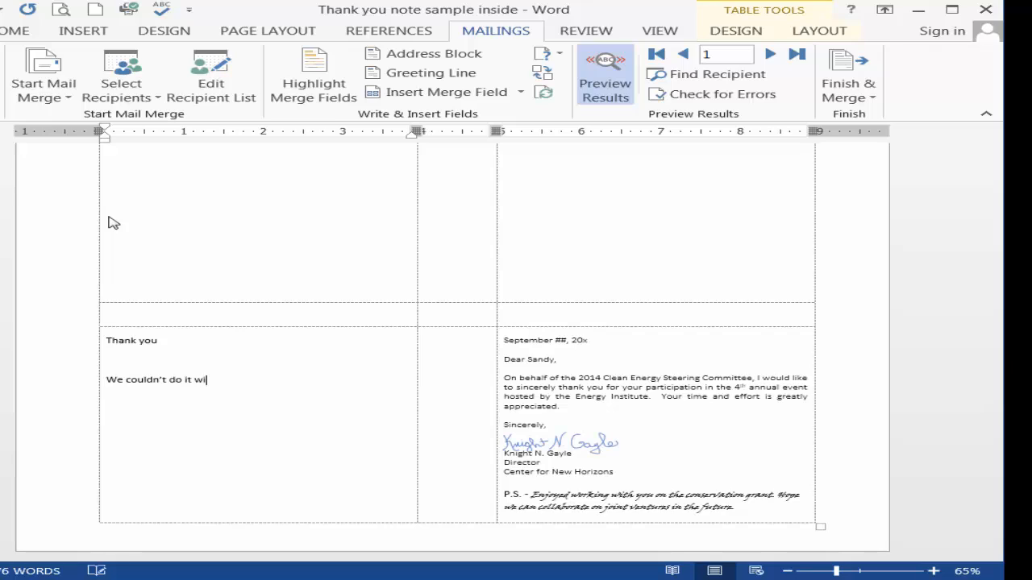
{"action": "type", "text": "thout you!"}
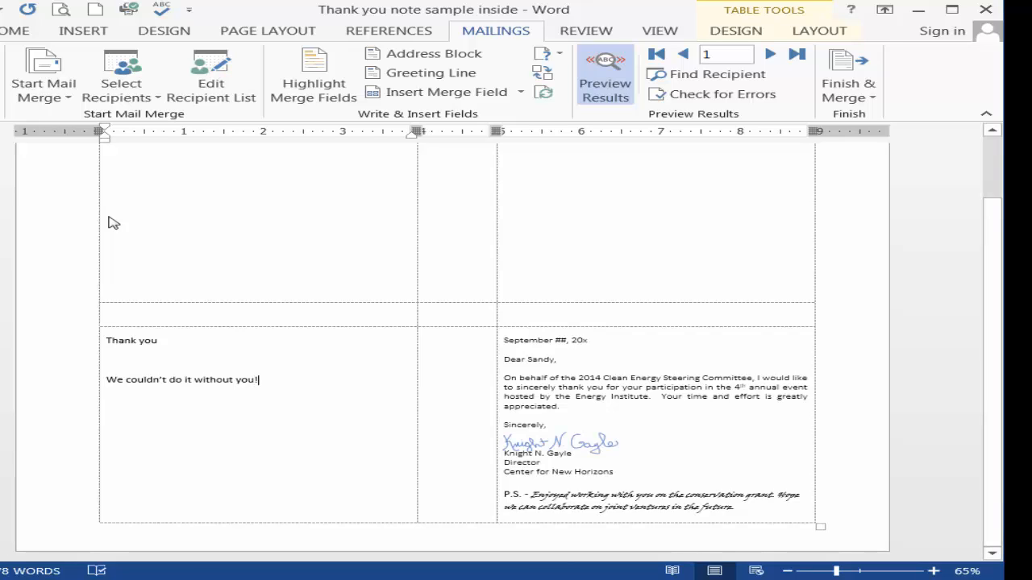
Centre both lines of the new greeting text horizontally in its card
{"action": "left_click_drag", "start_coordinate": [259, 381], "coordinate": [107, 330]}
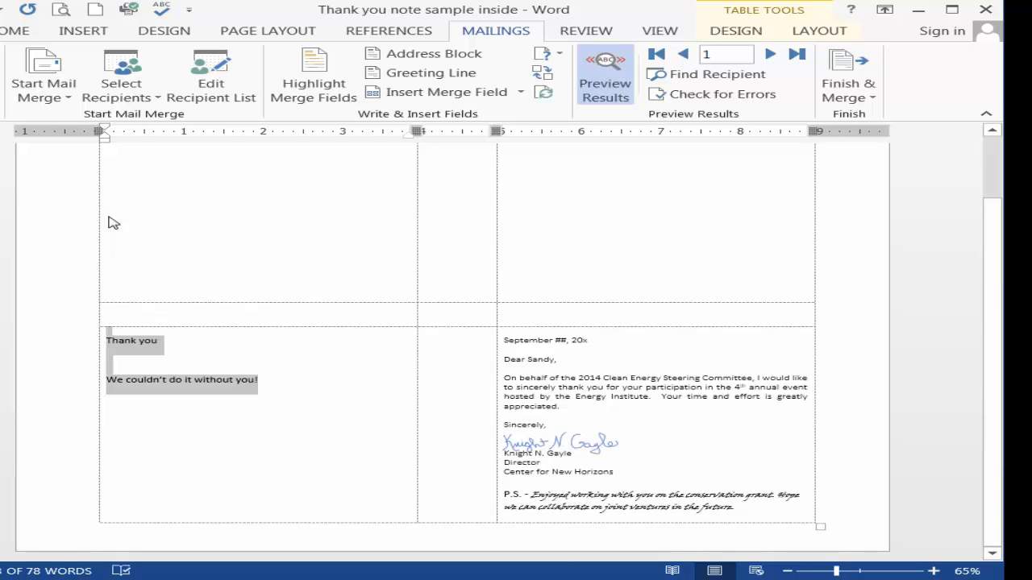
{"action": "key", "text": "alt+h"}
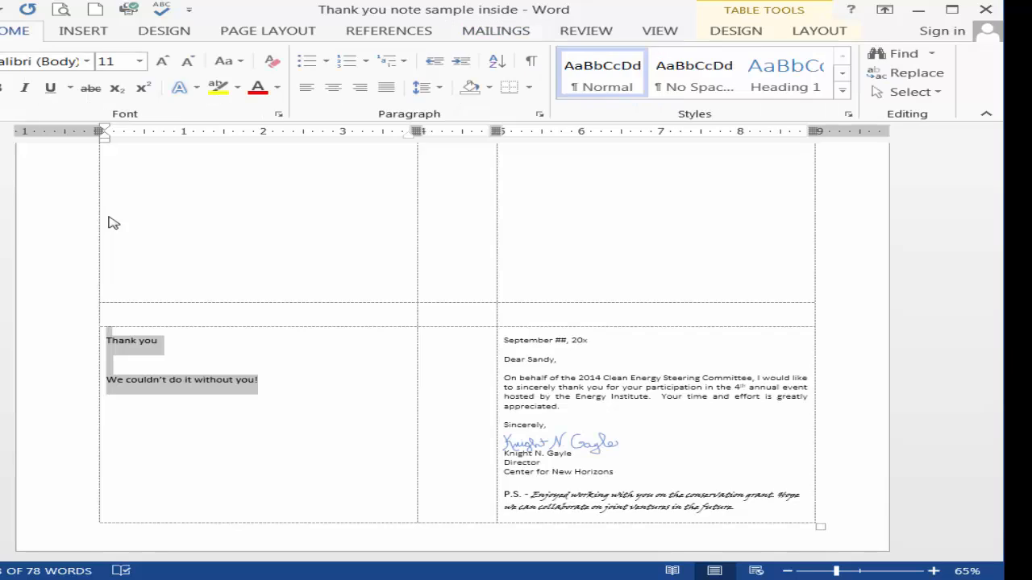
{"action": "key", "text": "ctrl+e"}
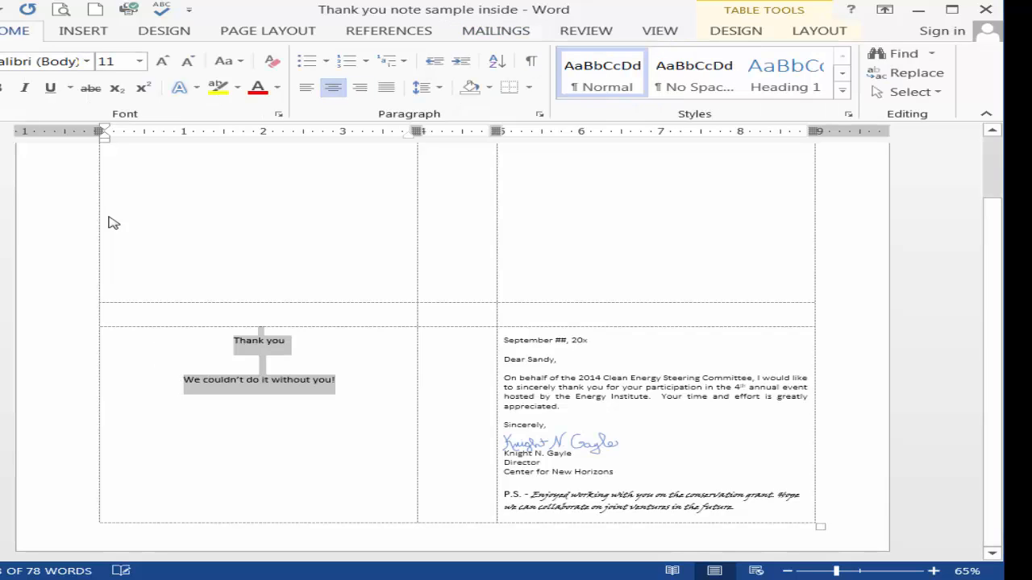
{"action": "key", "text": "Right"}
Format the "Thank you" line with the blue shadowed text effect and font size 48
{"action": "left_click_drag", "start_coordinate": [234, 341], "coordinate": [291, 343]}
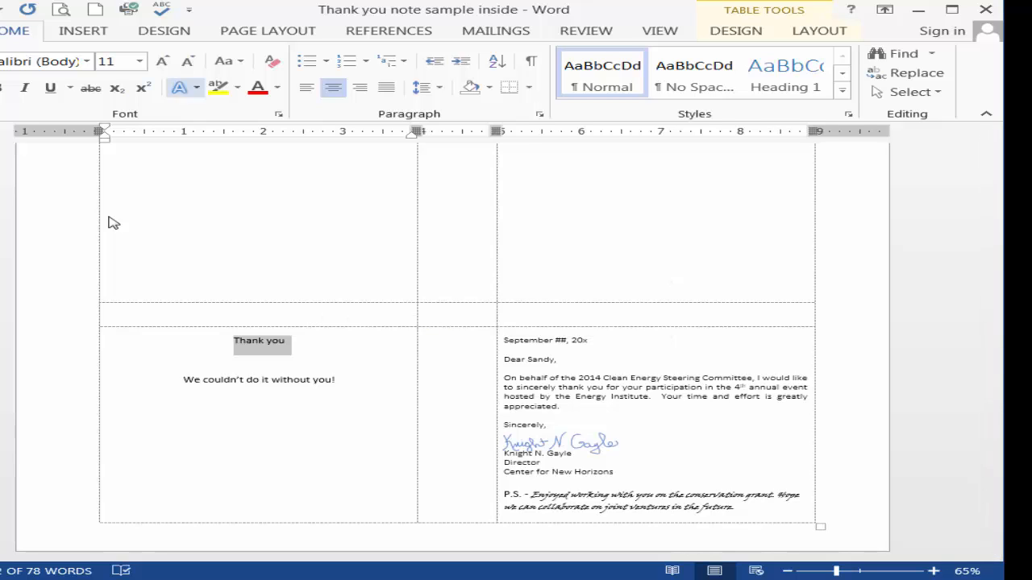
{"action": "left_click", "coordinate": [179, 87]}
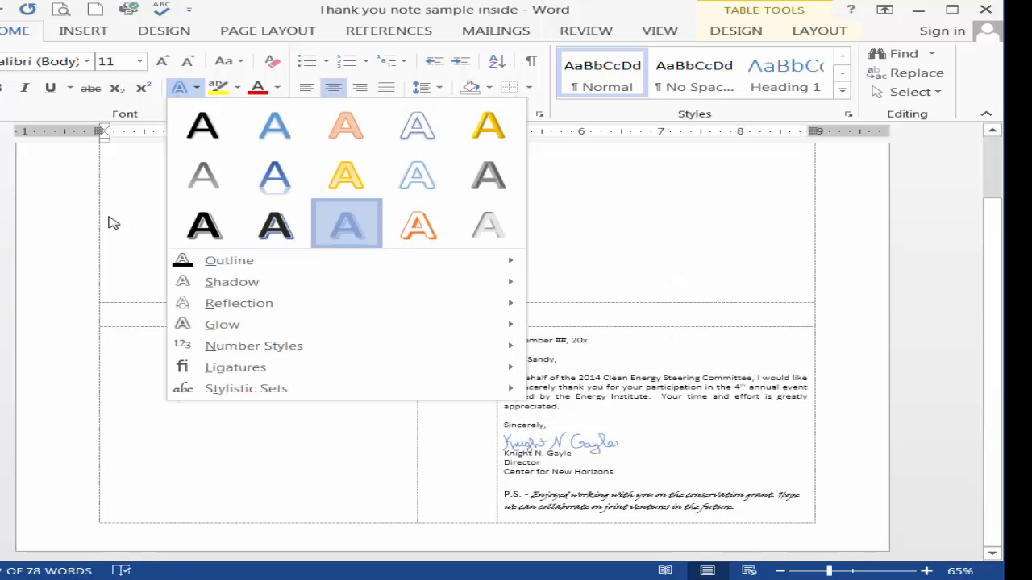
{"action": "left_click", "coordinate": [347, 225]}
{"action": "left_click", "coordinate": [140, 61]}
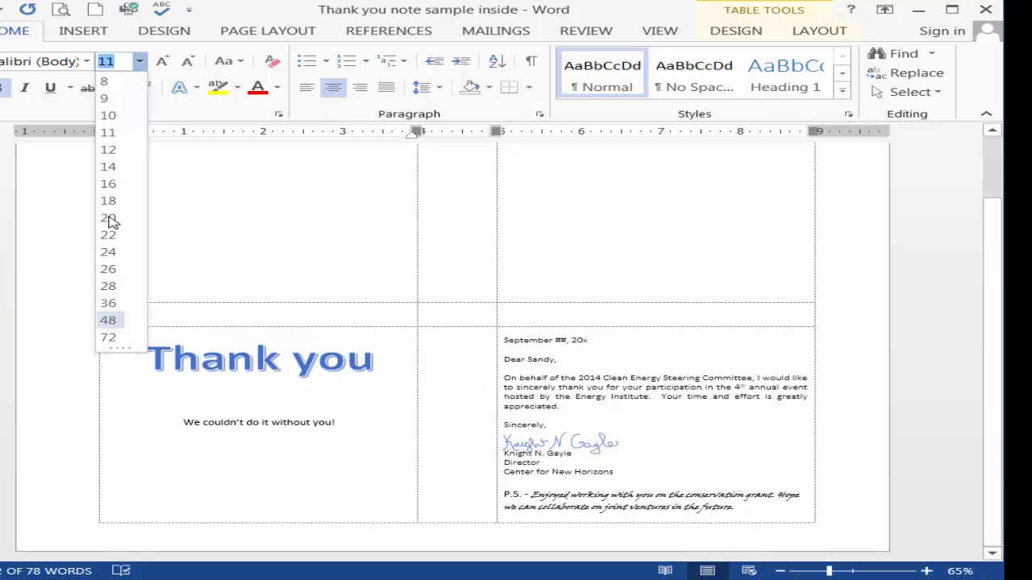
{"action": "left_click", "coordinate": [108, 320]}
Make the line "We couldn't do it without you!" bold and set its font size to 20
{"action": "right_click", "coordinate": [245, 424]}
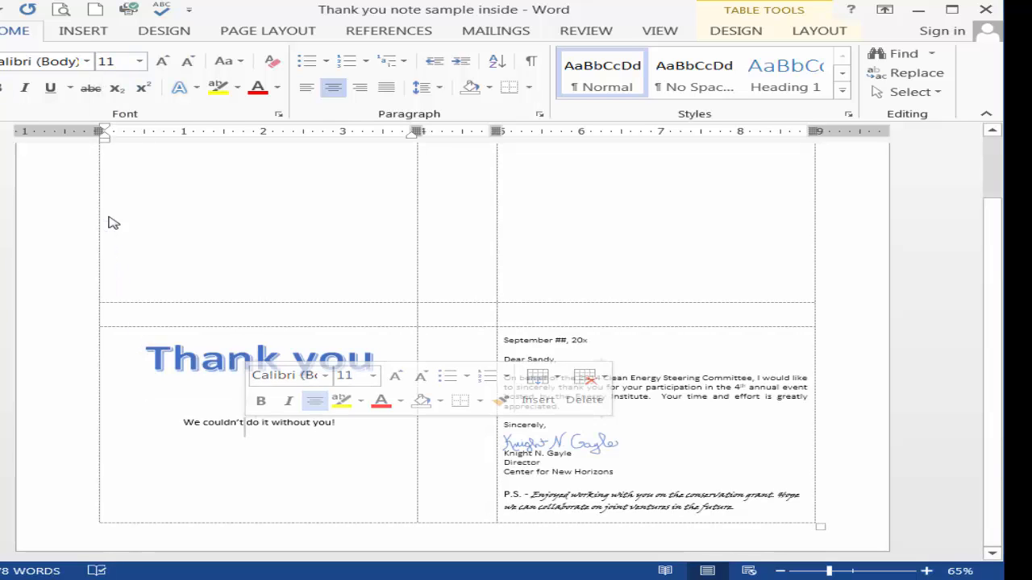
{"action": "left_click_drag", "start_coordinate": [184, 424], "coordinate": [335, 424]}
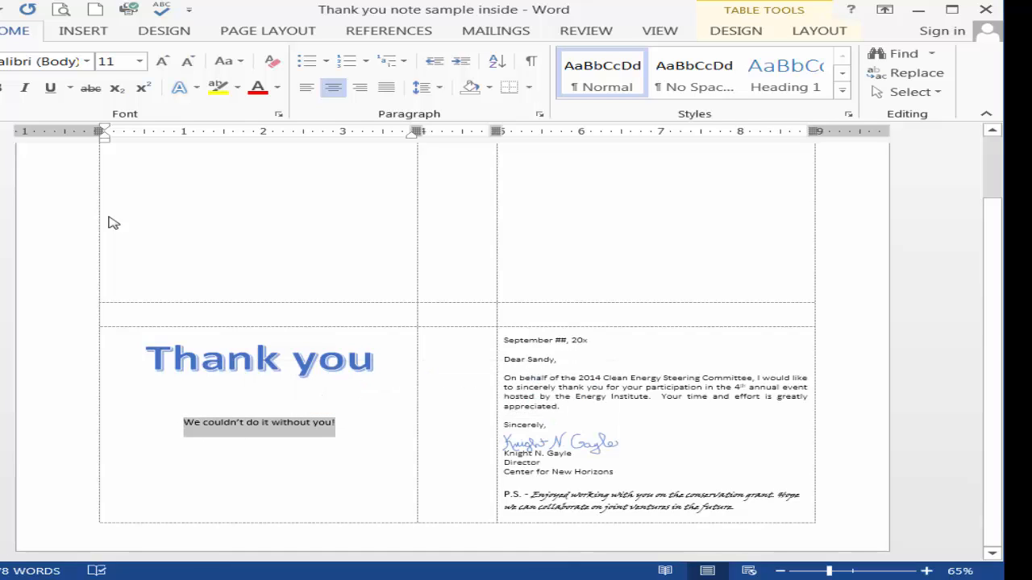
{"action": "left_click", "coordinate": [4, 88]}
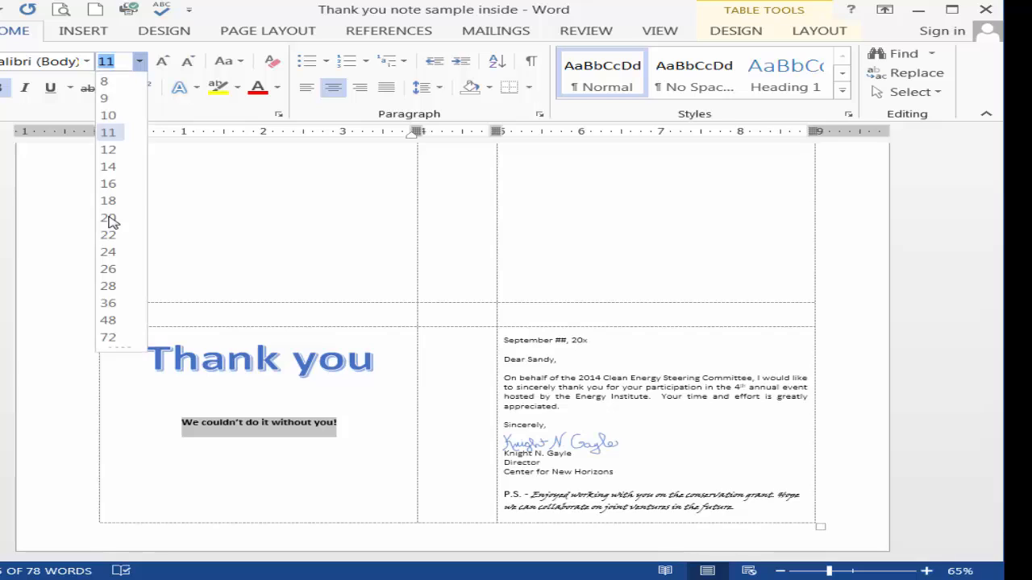
{"action": "left_click", "coordinate": [140, 62]}
{"action": "left_click", "coordinate": [109, 219]}
{"action": "key", "text": "Up"}
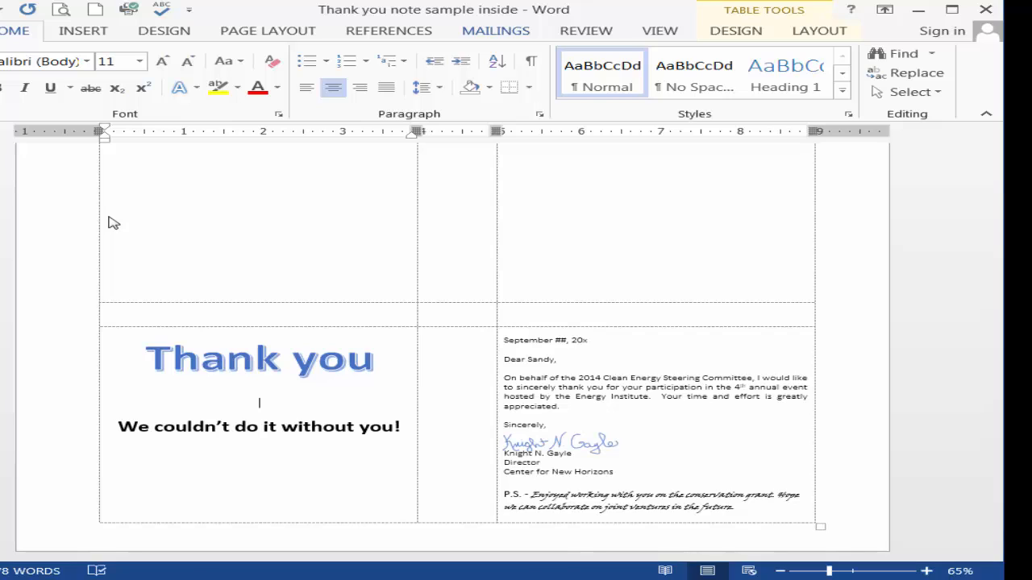
Sort the mail merge recipient list in ascending order by the outside column
{"action": "left_click", "coordinate": [496, 31]}
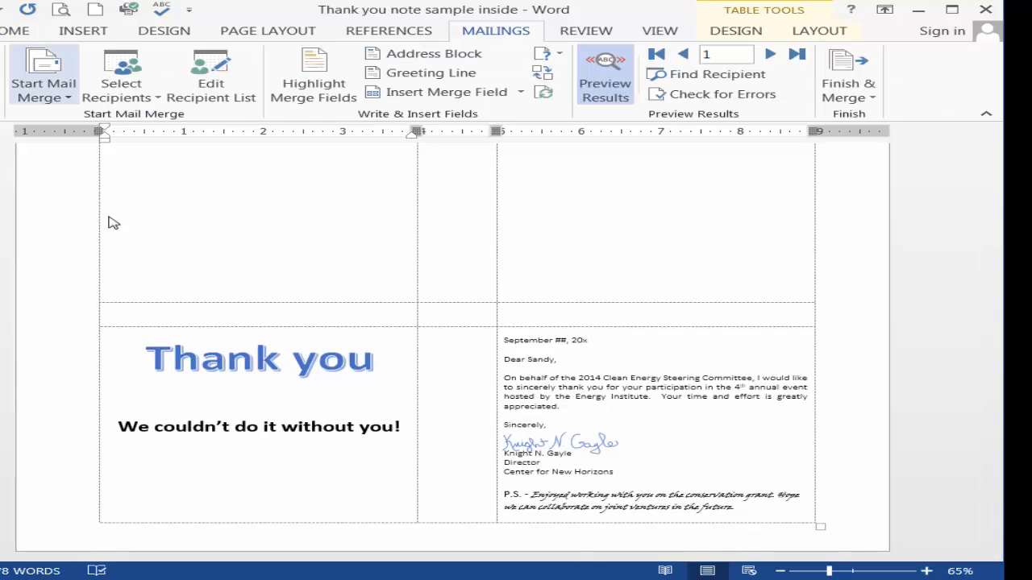
{"action": "left_click", "coordinate": [44, 75]}
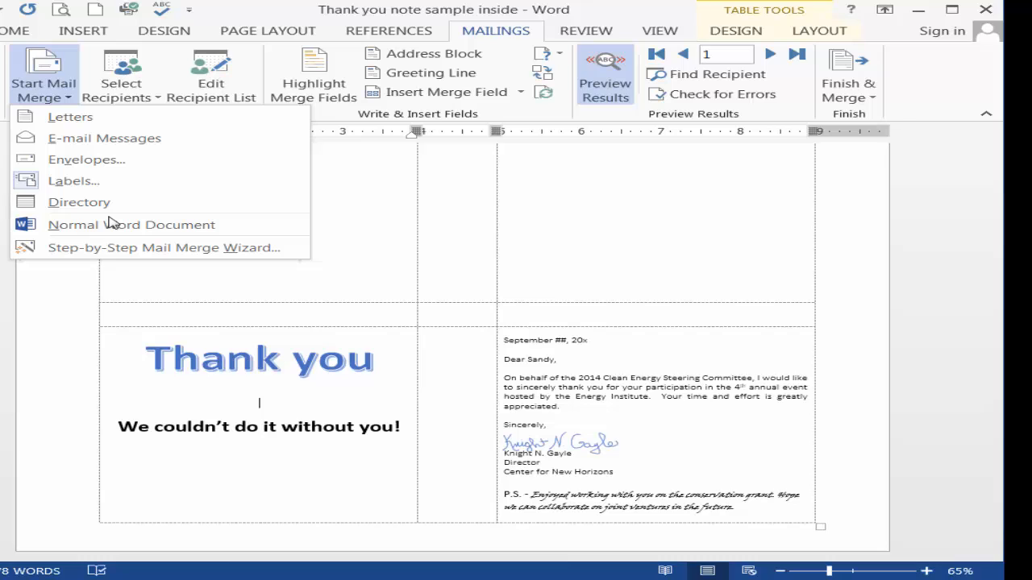
{"action": "key", "text": "Escape"}
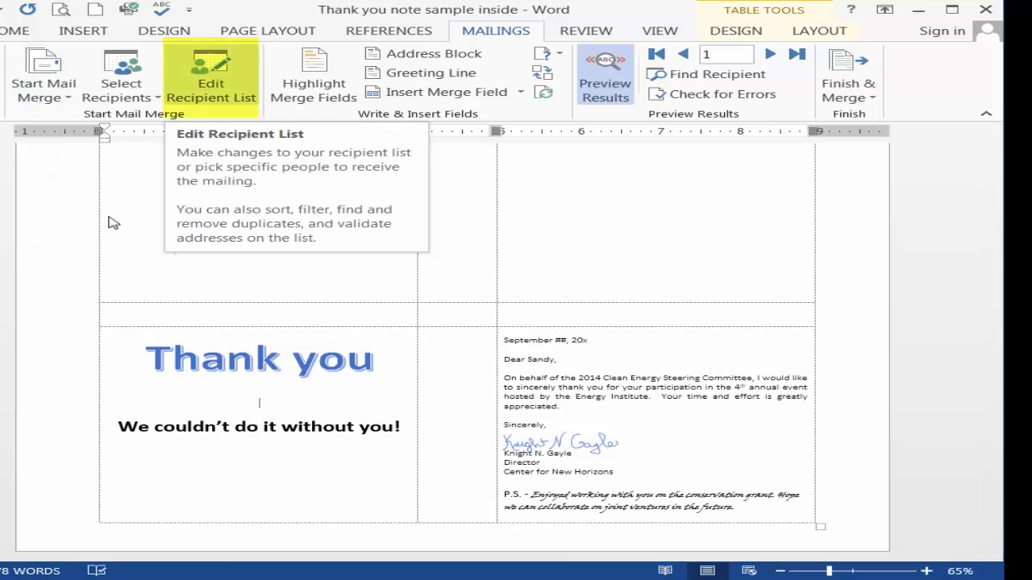
{"action": "left_click", "coordinate": [210, 75]}
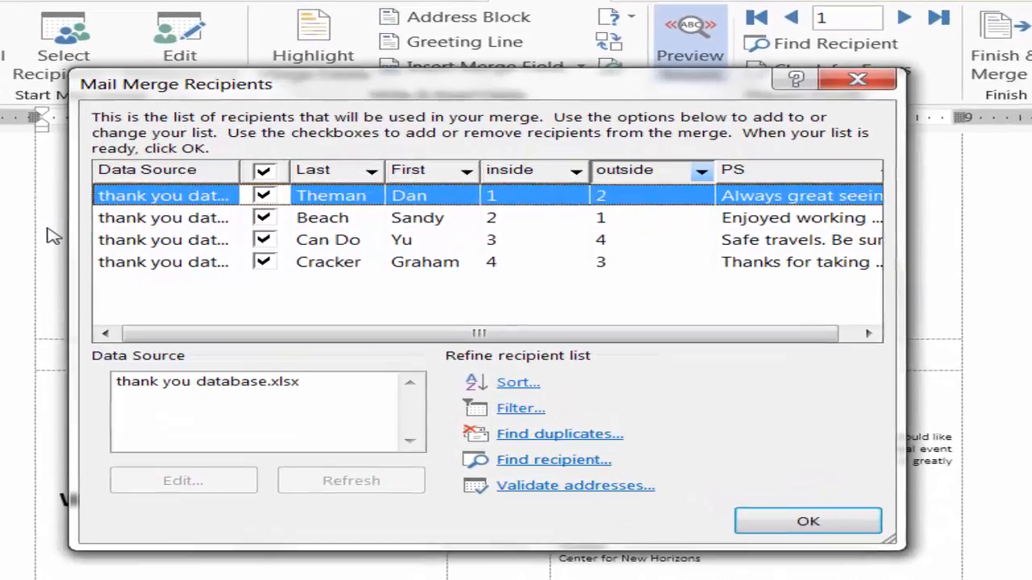
{"action": "left_click", "coordinate": [638, 172]}
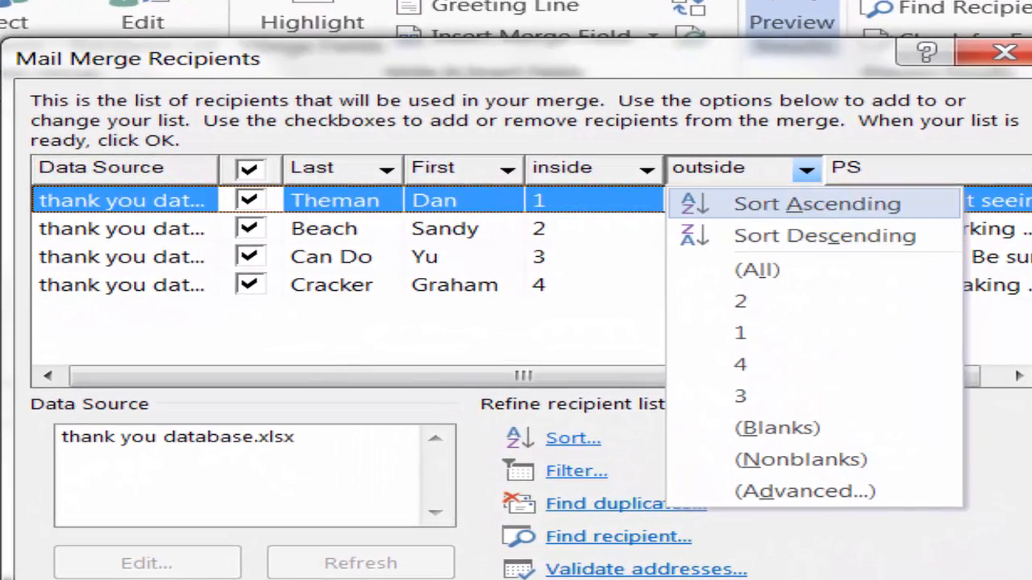
{"action": "left_click", "coordinate": [776, 202]}
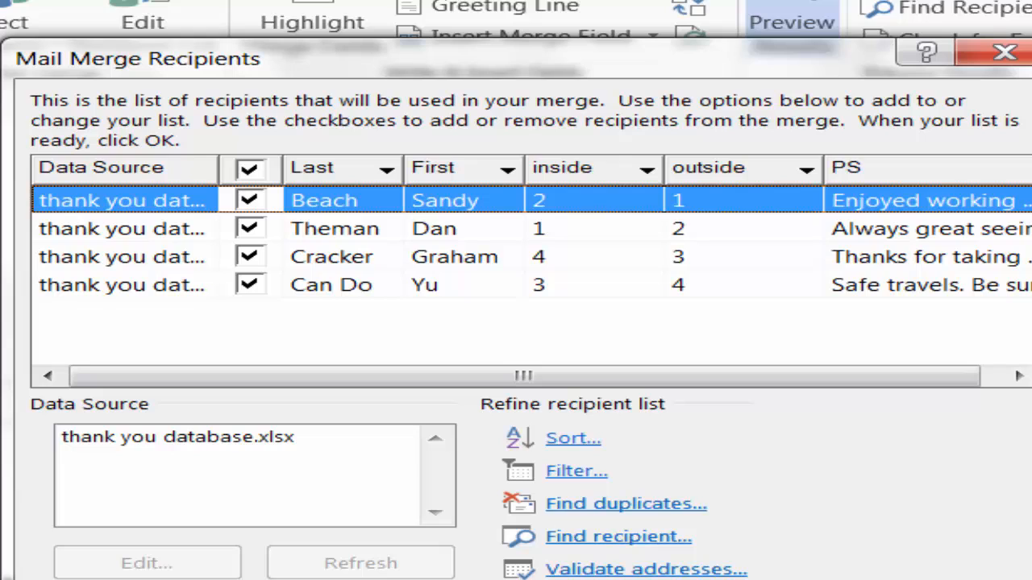
{"action": "key", "text": "Return"}
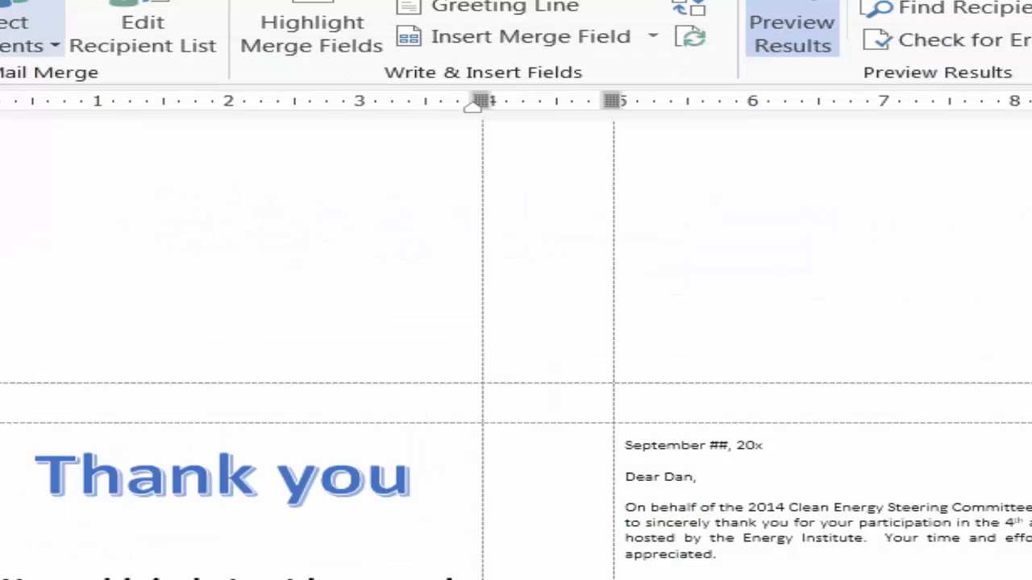
Insert the First and Last merge fields on the blank line between the two greeting lines, separated by a space
{"action": "left_click", "coordinate": [529, 37]}
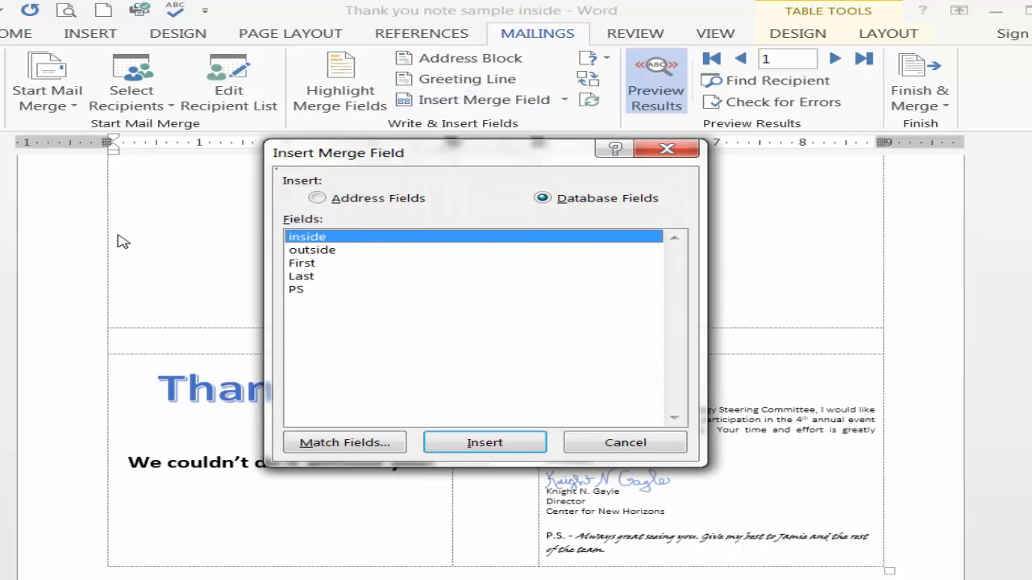
{"action": "key", "text": "Down"}
{"action": "key", "text": "Down"}
{"action": "key", "text": "Return"}
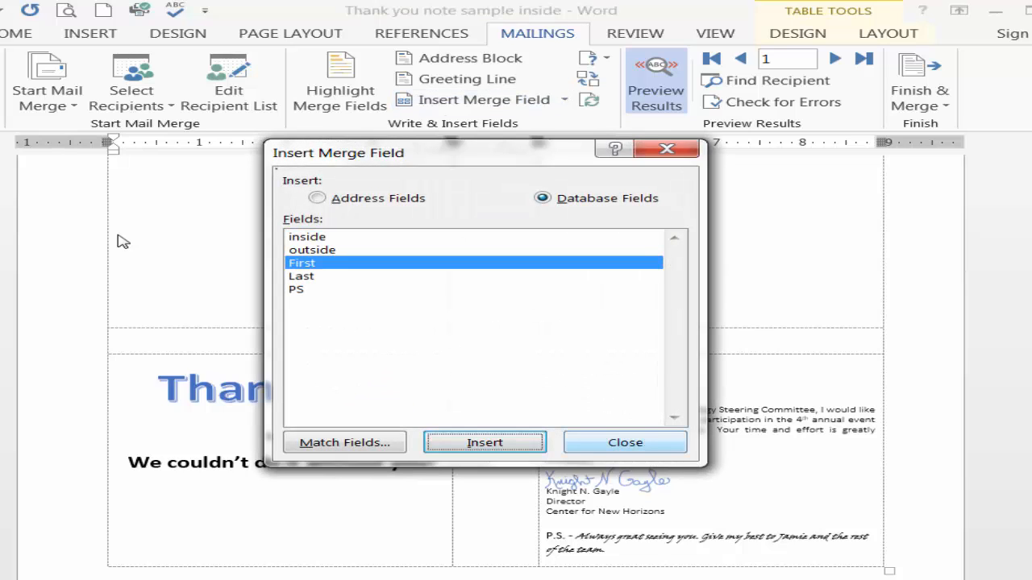
{"action": "key", "text": "Down"}
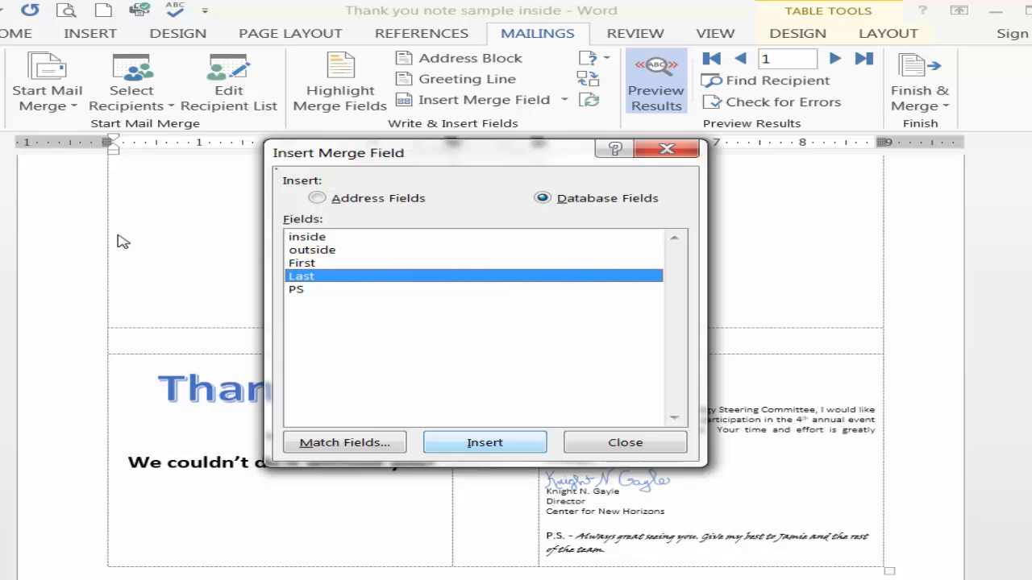
{"action": "key", "text": "Return"}
{"action": "key", "text": "Tab"}
{"action": "key", "text": "Return"}
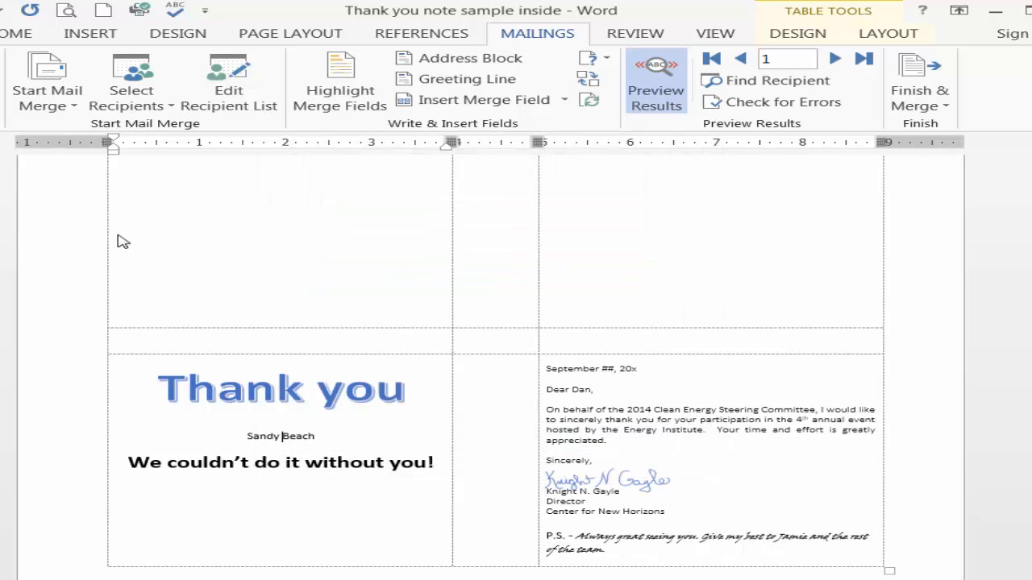
Format the merged name line in Adobe Garamond Pro Bold, size 28, with the standard purple font colour
{"action": "mouse_move", "coordinate": [248, 437]}
{"action": "left_mouse_down"}
{"action": "mouse_move", "coordinate": [303, 427]}
{"action": "mouse_move", "coordinate": [321, 438]}
{"action": "left_mouse_up"}
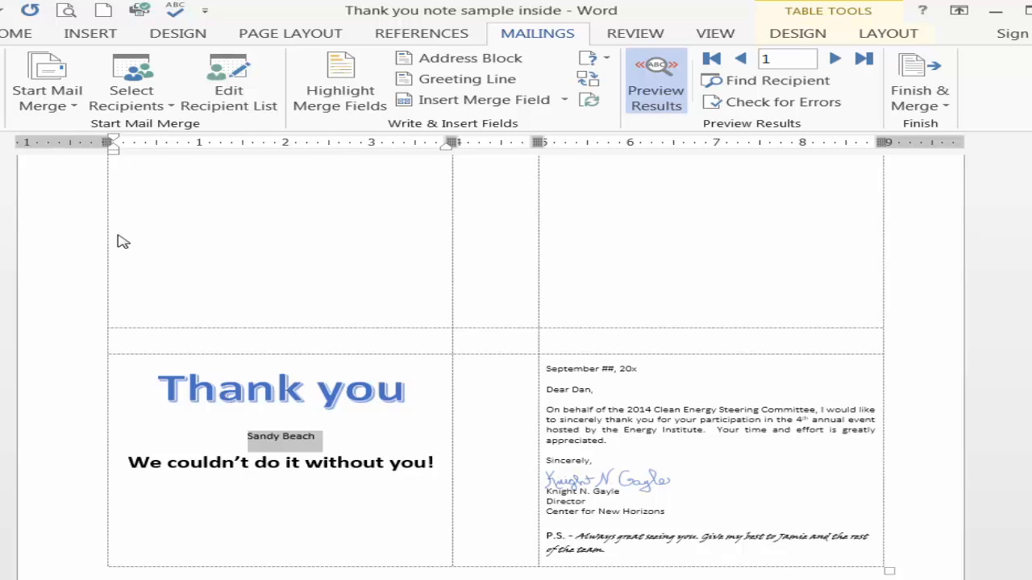
{"action": "left_click", "coordinate": [16, 33]}
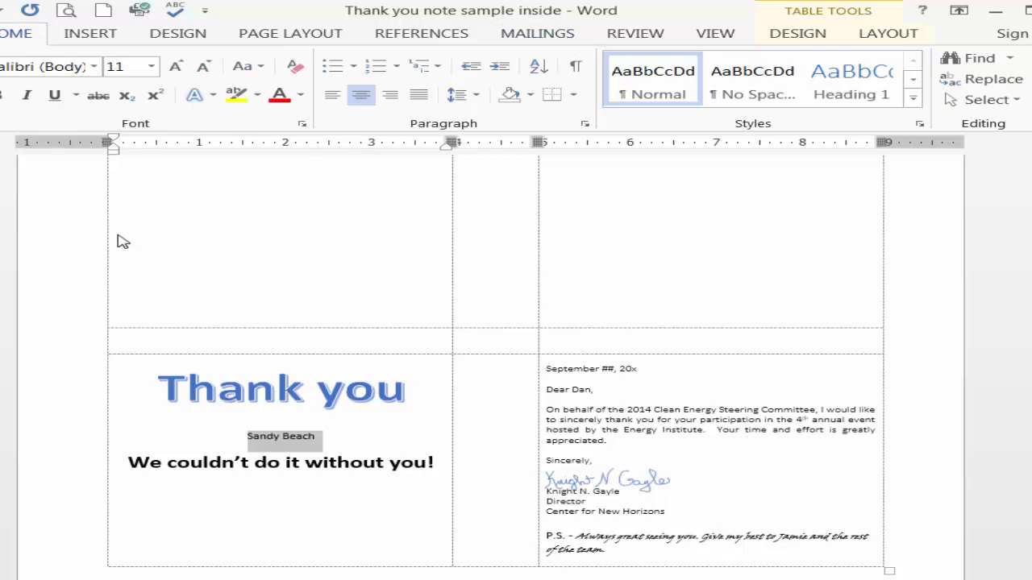
{"action": "left_click", "coordinate": [94, 66]}
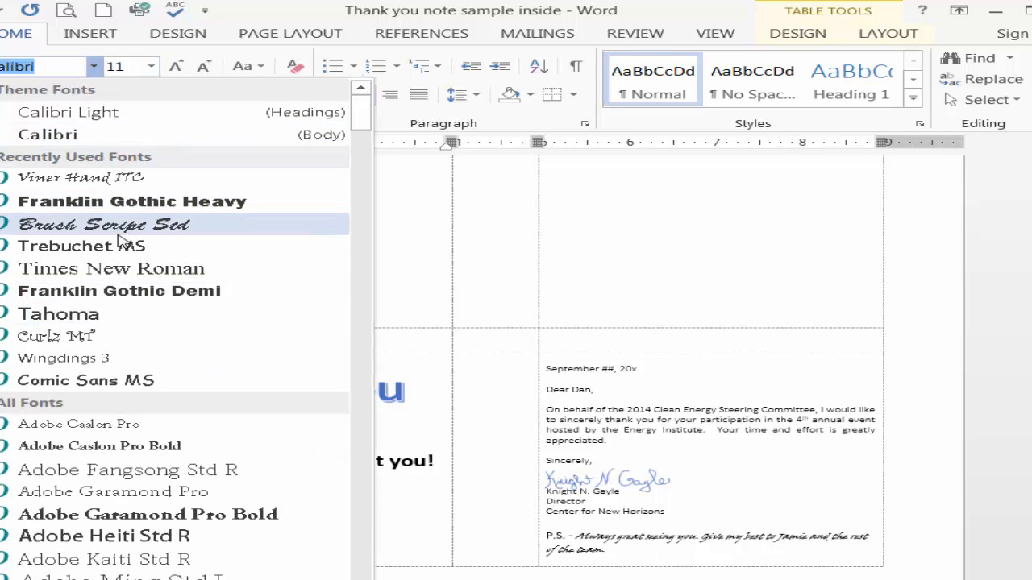
{"action": "left_click", "coordinate": [148, 514]}
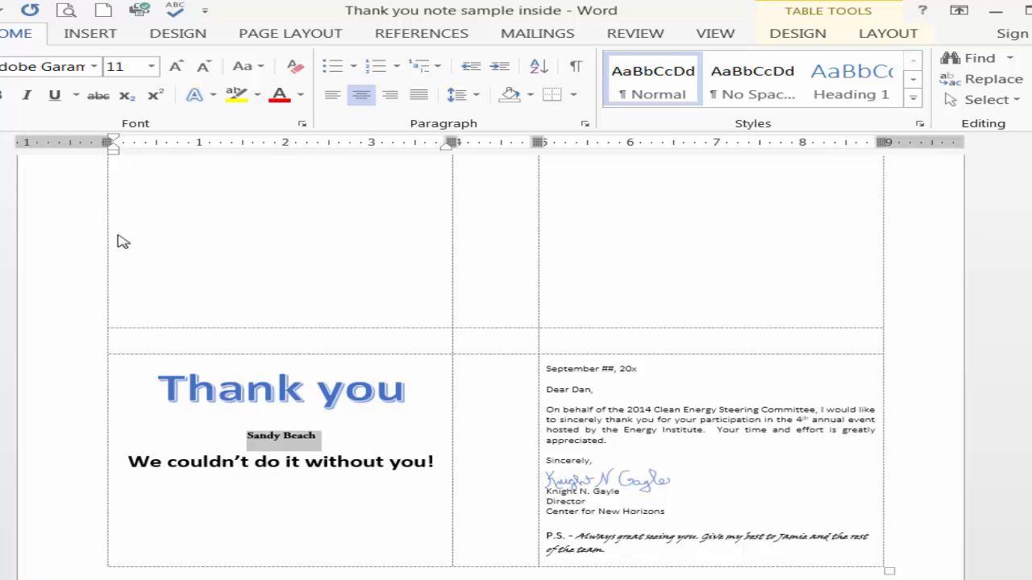
{"action": "left_click", "coordinate": [151, 66]}
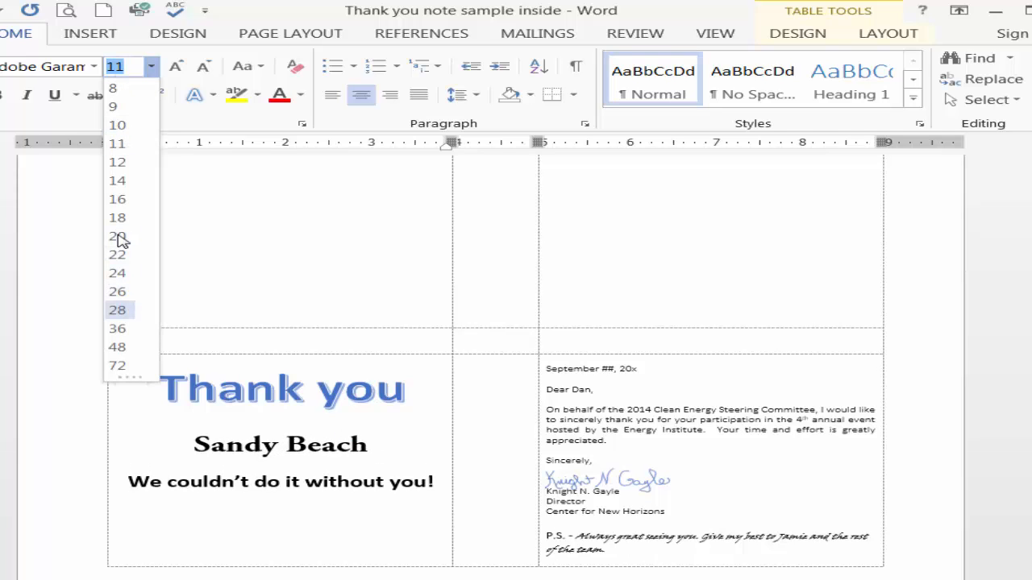
{"action": "left_click", "coordinate": [117, 310]}
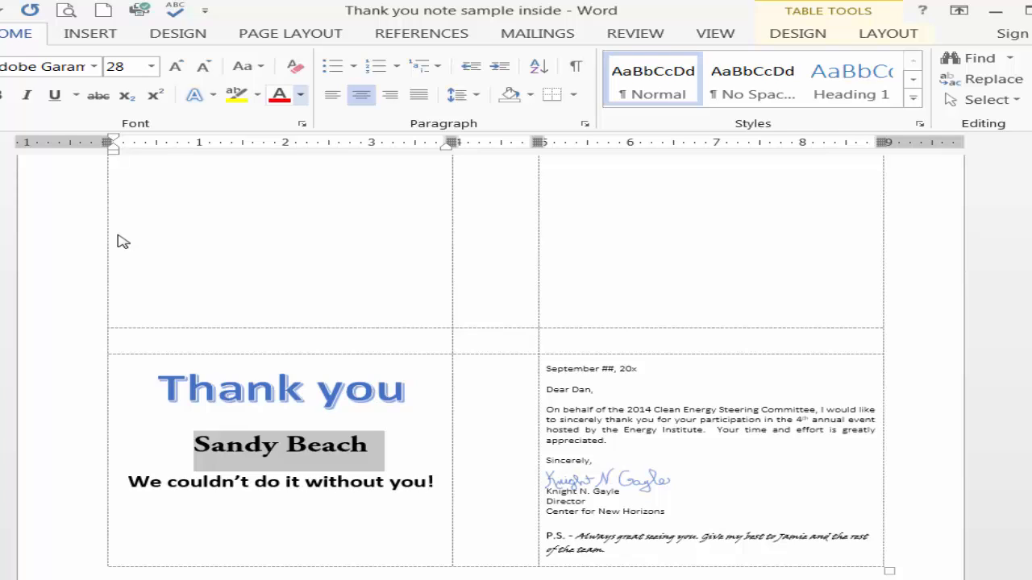
{"action": "left_click", "coordinate": [300, 94]}
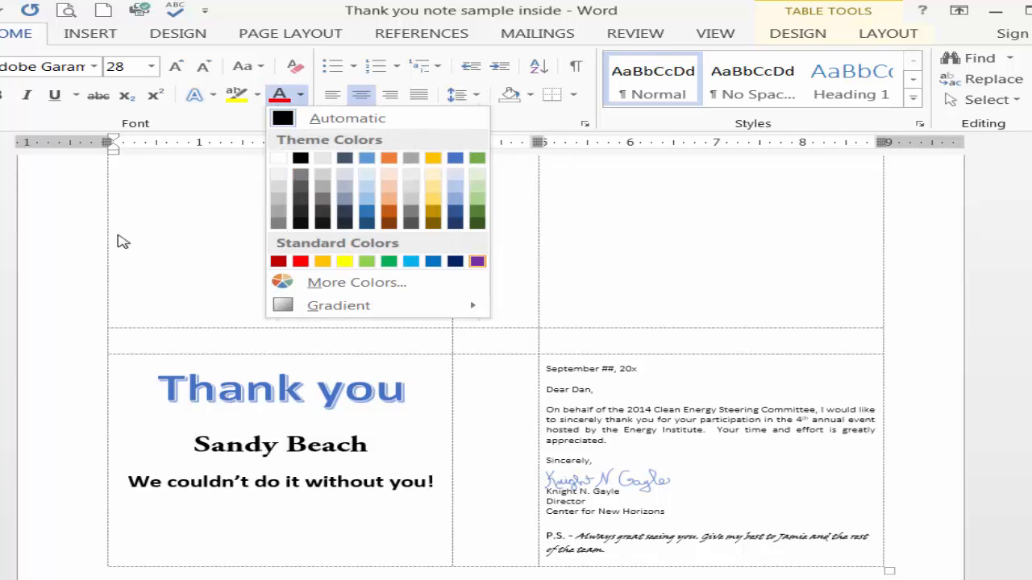
{"action": "left_click", "coordinate": [477, 261]}
{"action": "left_click", "coordinate": [371, 446]}
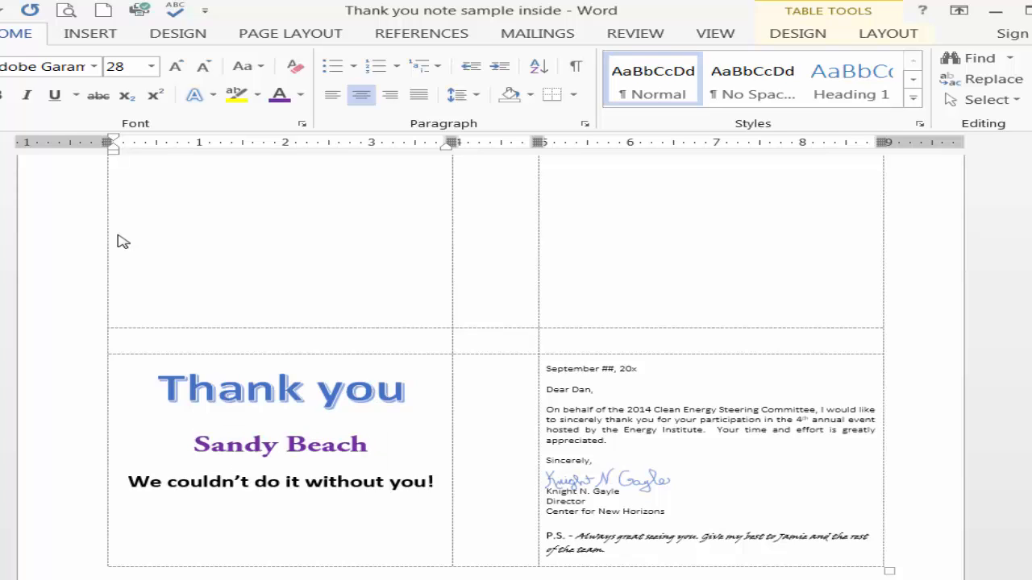
Try to update all labels while the first card in the upper row is empty, and undo the update
{"action": "left_click", "coordinate": [537, 34]}
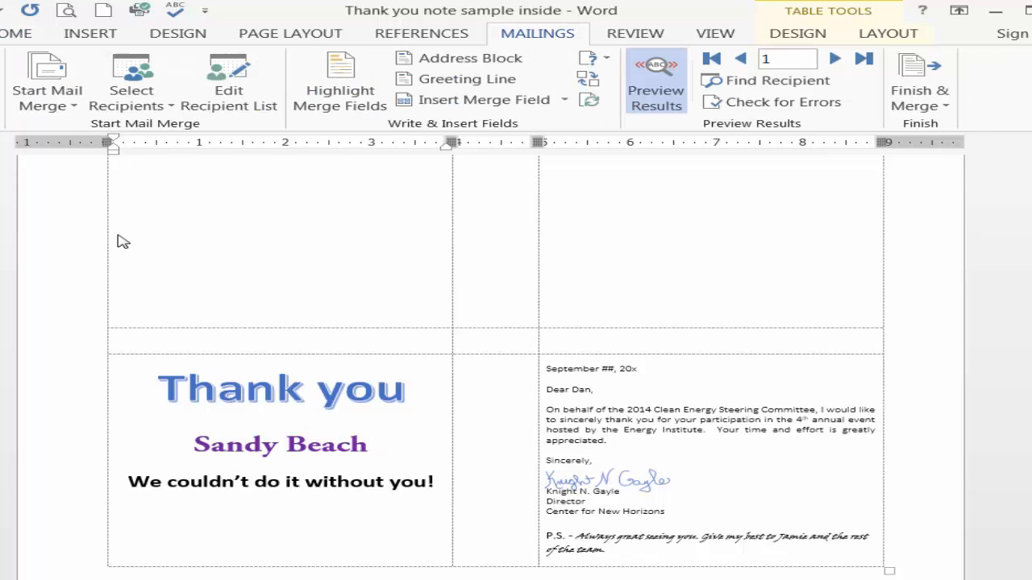
{"action": "left_click", "coordinate": [588, 100]}
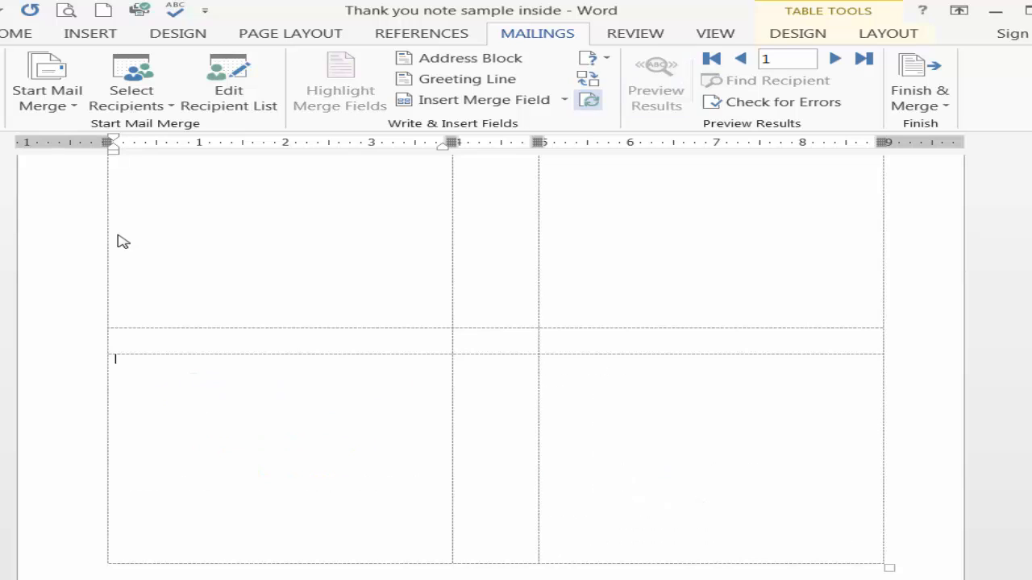
{"action": "scroll", "coordinate": [123, 242], "scroll_direction": "up", "scroll_amount": 2}
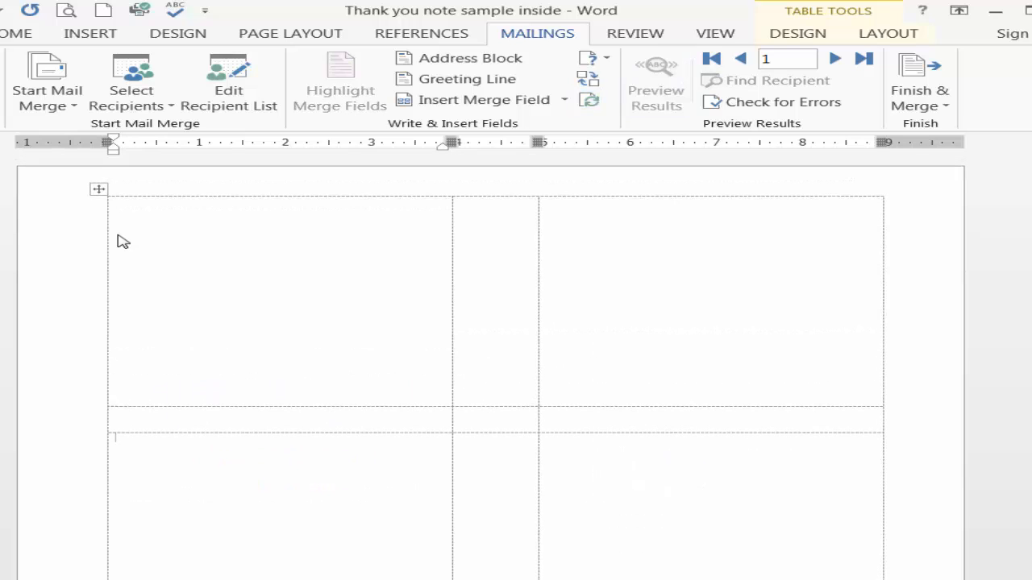
{"action": "key", "text": "ctrl+z"}
{"action": "scroll", "coordinate": [122, 242], "scroll_direction": "down", "scroll_amount": 1}
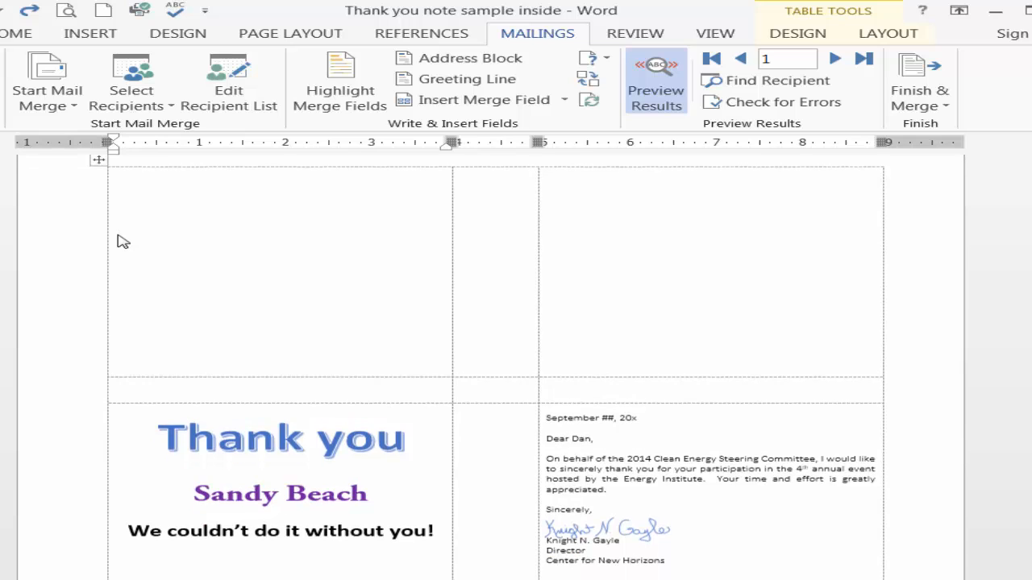
Move the whole greeting text into the first card of the upper row and update all labels from it
{"action": "mouse_move", "coordinate": [158, 440]}
{"action": "left_mouse_down"}
{"action": "mouse_move", "coordinate": [295, 441]}
{"action": "mouse_move", "coordinate": [434, 532]}
{"action": "left_mouse_up"}
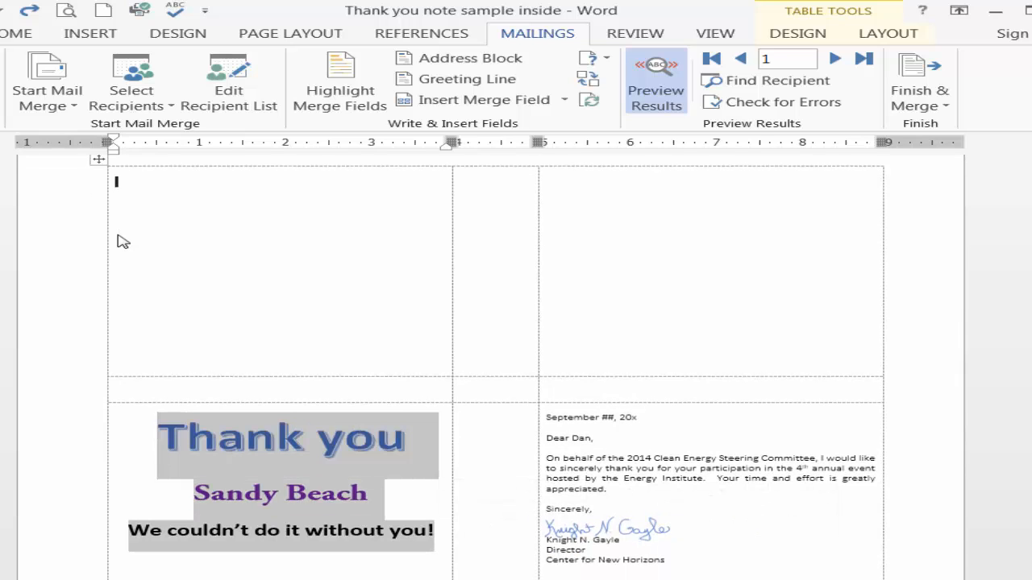
{"action": "left_click_drag", "start_coordinate": [281, 484], "coordinate": [117, 182]}
{"action": "left_click", "coordinate": [276, 202]}
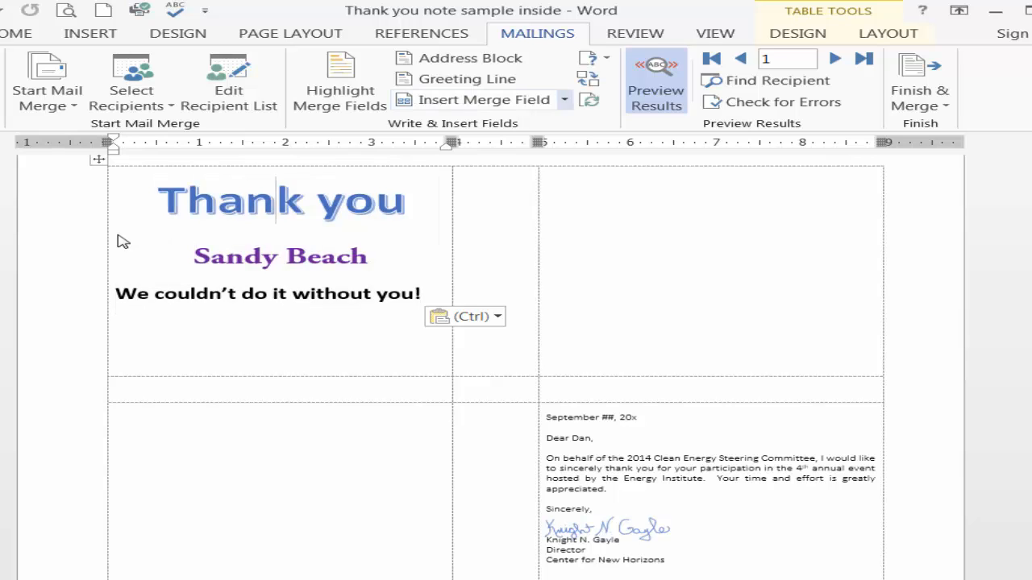
{"action": "left_click", "coordinate": [590, 100]}
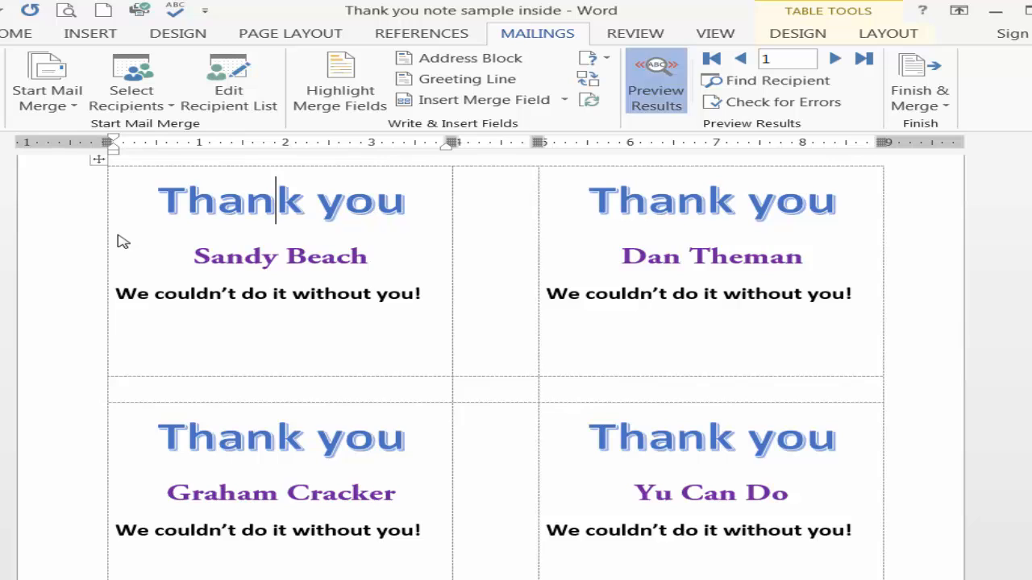
Show the merge field codes instead of the previewed results and delete the contents of both upper-row cards
{"action": "left_click", "coordinate": [656, 81]}
{"action": "scroll", "coordinate": [123, 242], "scroll_direction": "down", "scroll_amount": 1}
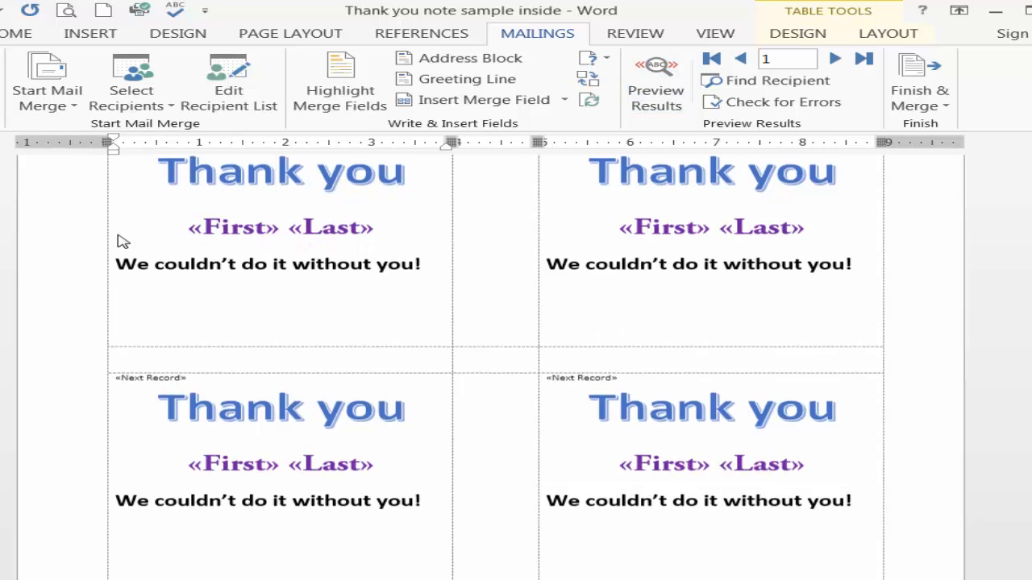
{"action": "scroll", "coordinate": [123, 242], "scroll_direction": "up", "scroll_amount": 2}
{"action": "key", "text": "Home"}
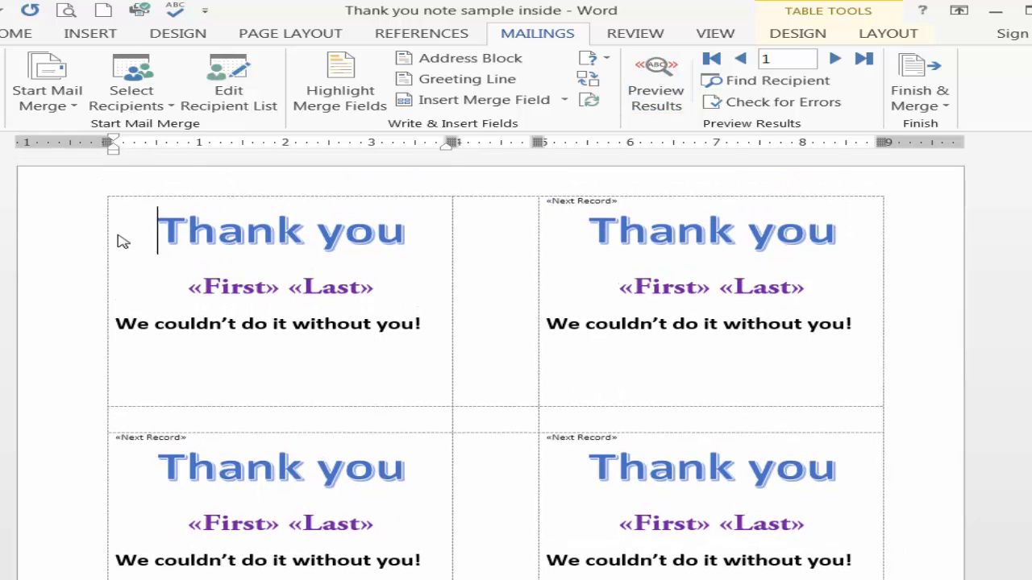
{"action": "key", "text": "shift+End"}
{"action": "key", "text": "shift+Down"}
{"action": "key", "text": "shift+Down"}
{"action": "key", "text": "shift+Down"}
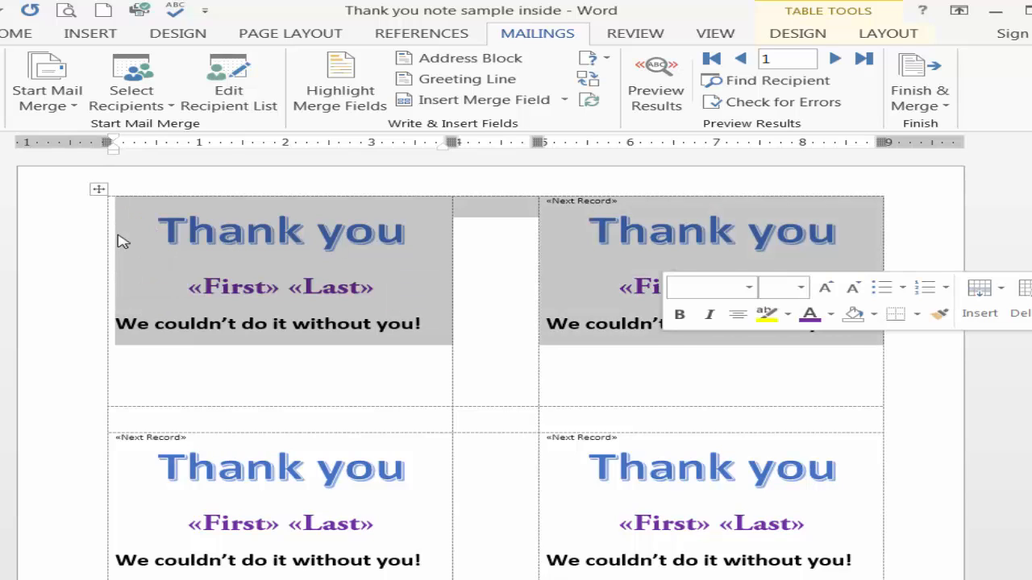
{"action": "key", "text": "Delete"}
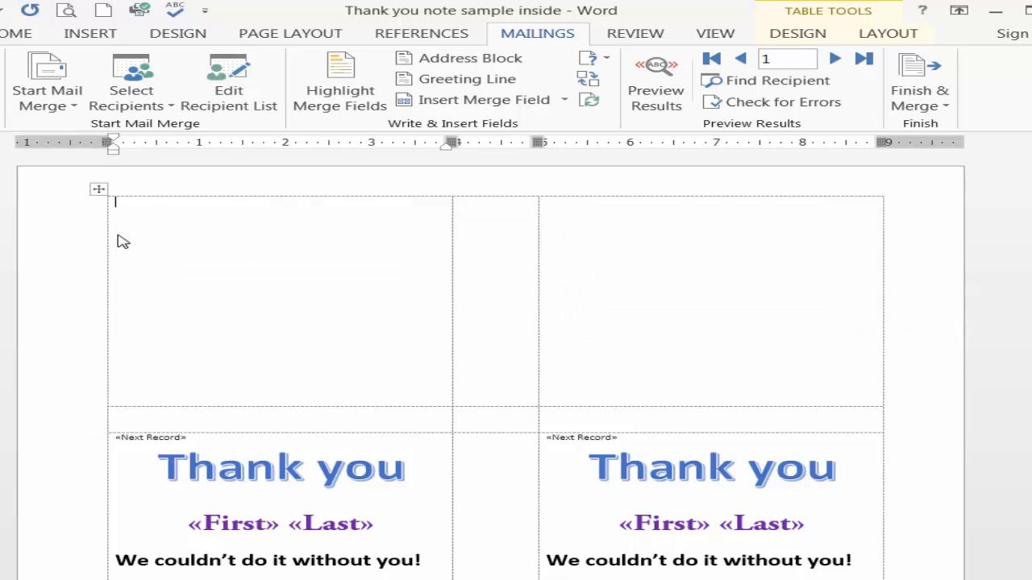
Delete the Next Record field from the first card in the lower row and preview the merge results
{"action": "left_click_drag", "start_coordinate": [188, 438], "coordinate": [115, 438]}
{"action": "key", "text": "Delete"}
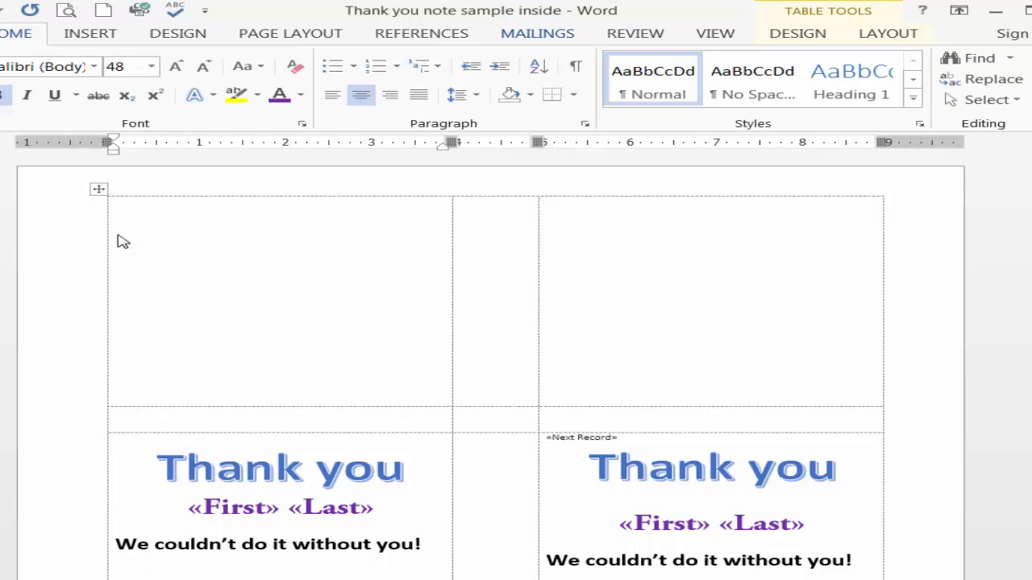
{"action": "left_click", "coordinate": [537, 33]}
{"action": "left_click", "coordinate": [656, 82]}
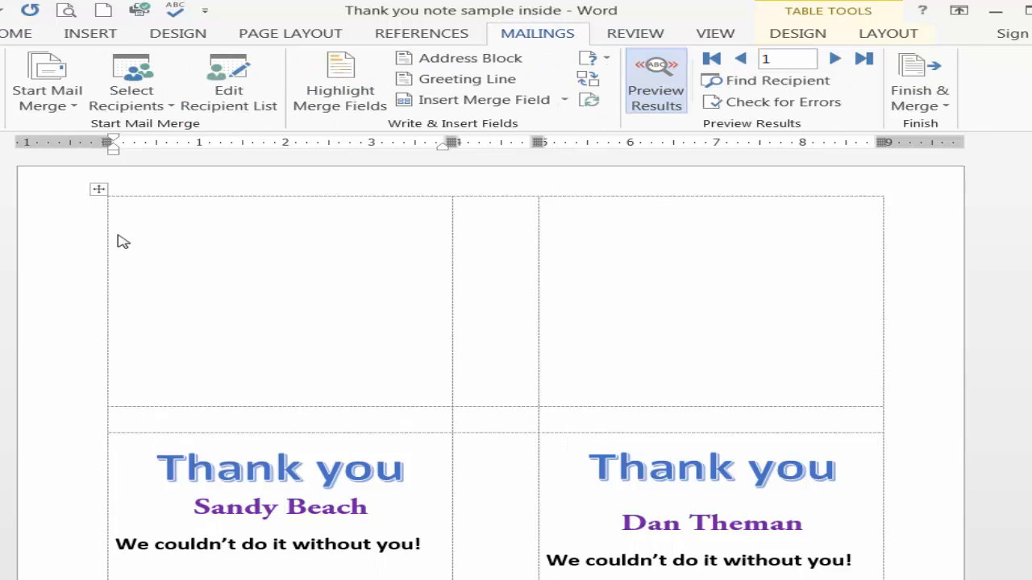
{"action": "scroll", "coordinate": [123, 242], "scroll_direction": "down", "scroll_amount": 3}
{"action": "scroll", "coordinate": [122, 242], "scroll_direction": "up", "scroll_amount": 2}
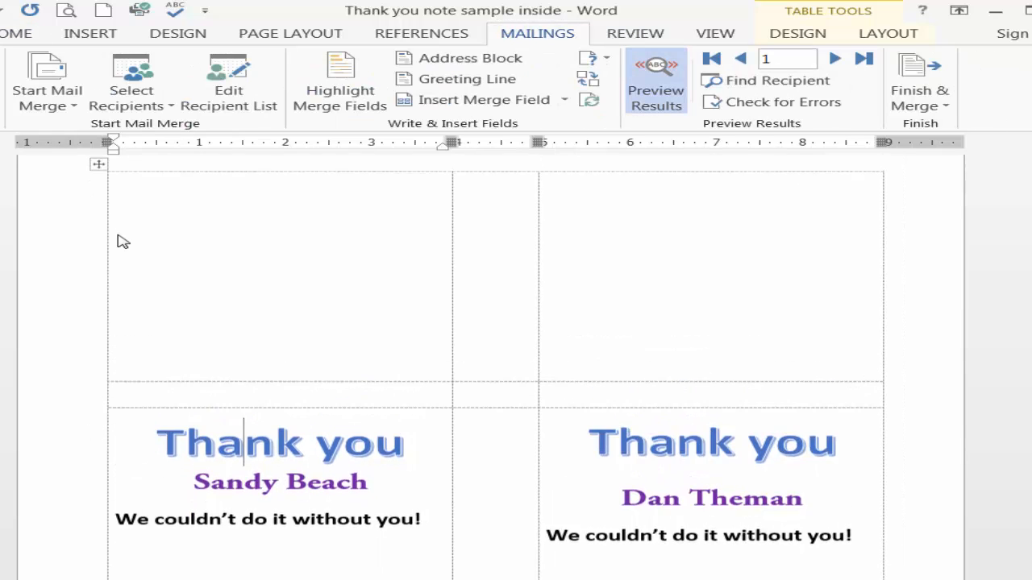
Merge all records into a new document of individual labels and look through the resulting card pages
{"action": "left_click", "coordinate": [920, 90]}
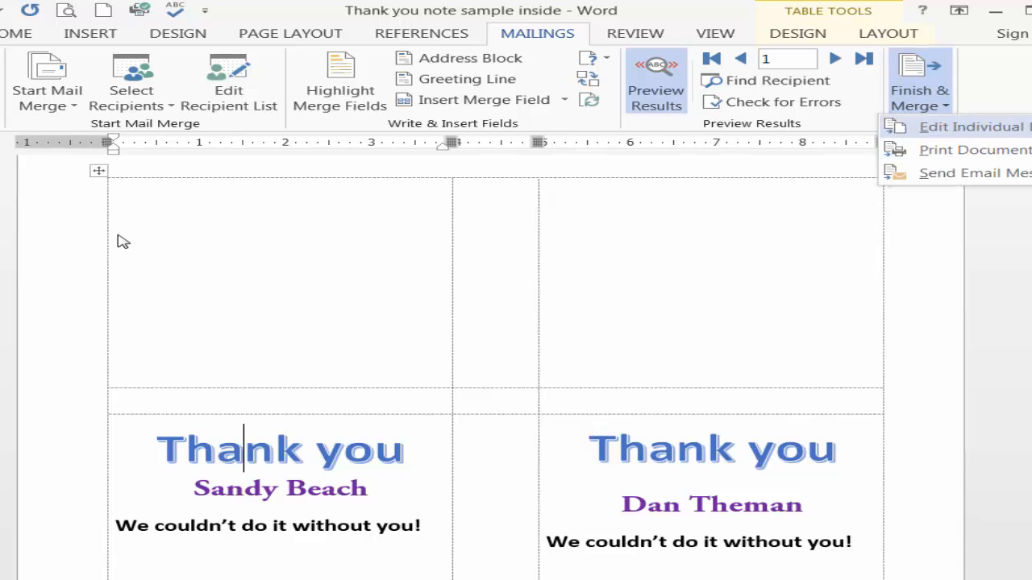
{"action": "left_click", "coordinate": [970, 126]}
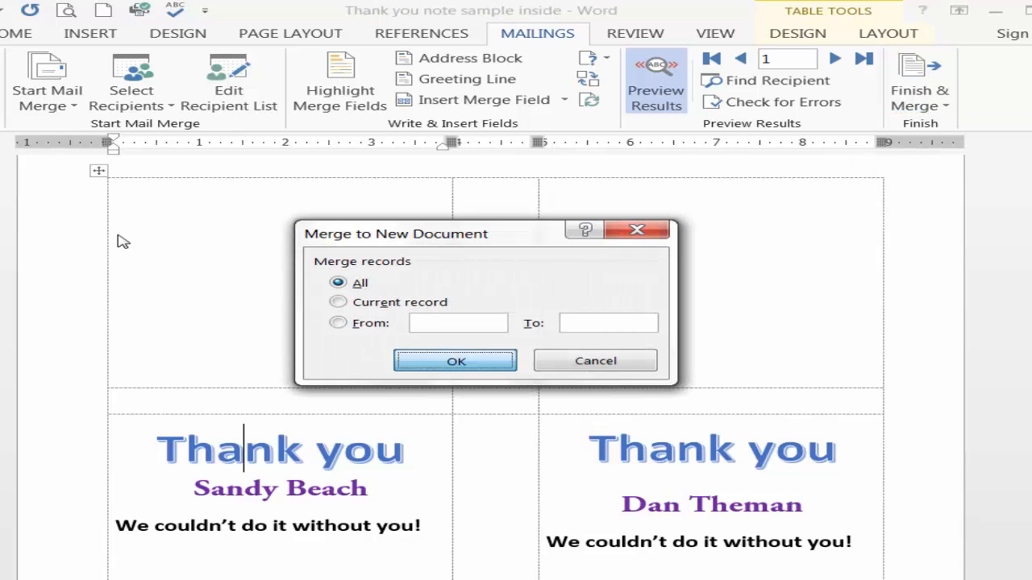
{"action": "left_click", "coordinate": [454, 360]}
{"action": "scroll", "coordinate": [122, 242], "scroll_direction": "down", "scroll_amount": 5}
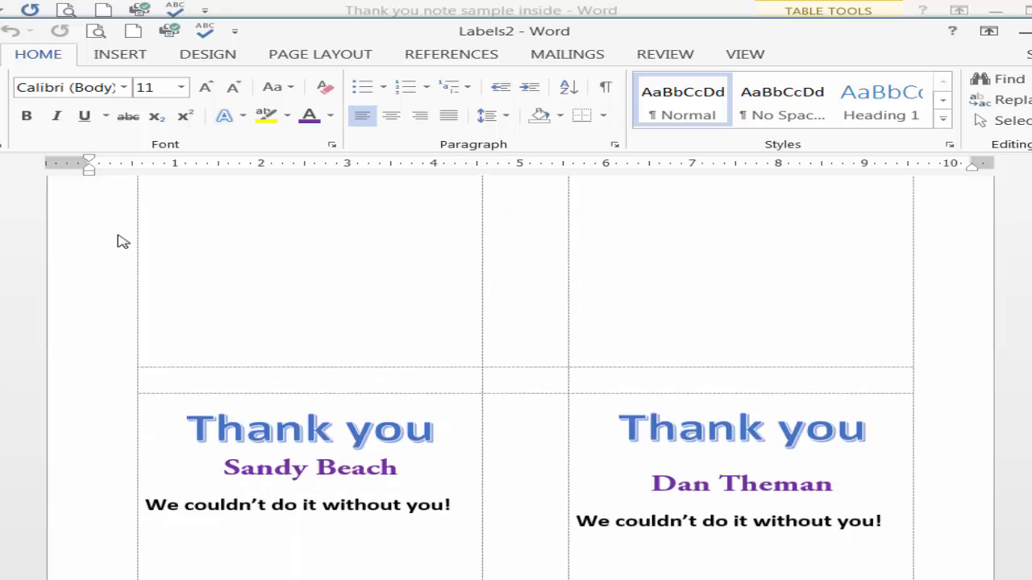
{"action": "scroll", "coordinate": [122, 242], "scroll_direction": "down", "scroll_amount": 8}
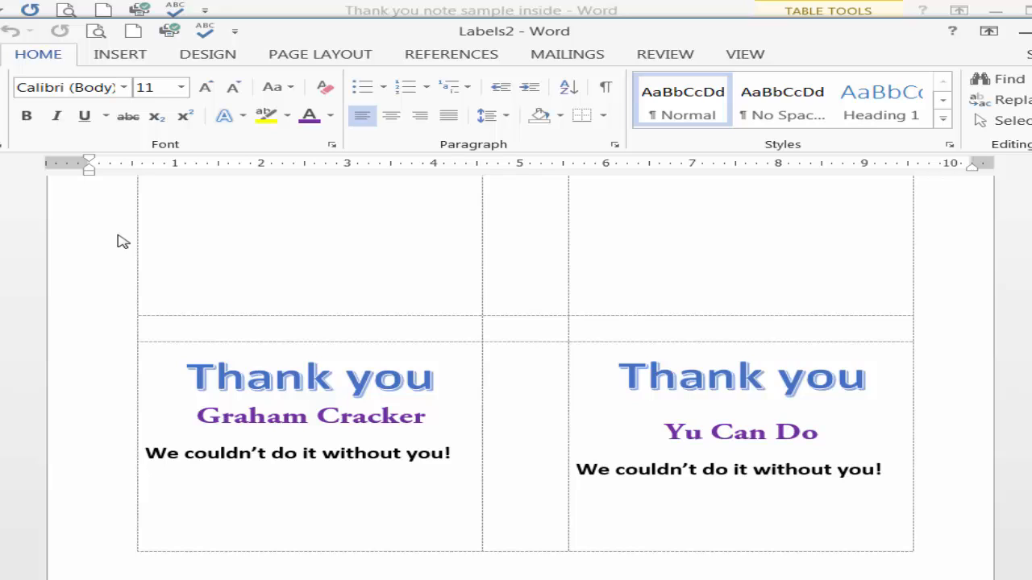
{"action": "scroll", "coordinate": [122, 242], "scroll_direction": "up", "scroll_amount": 8}
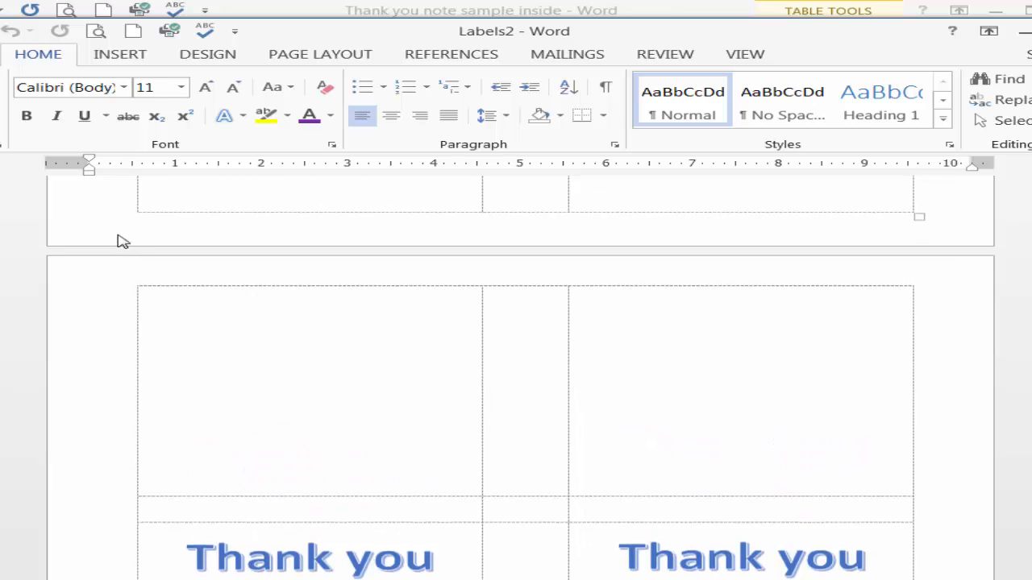